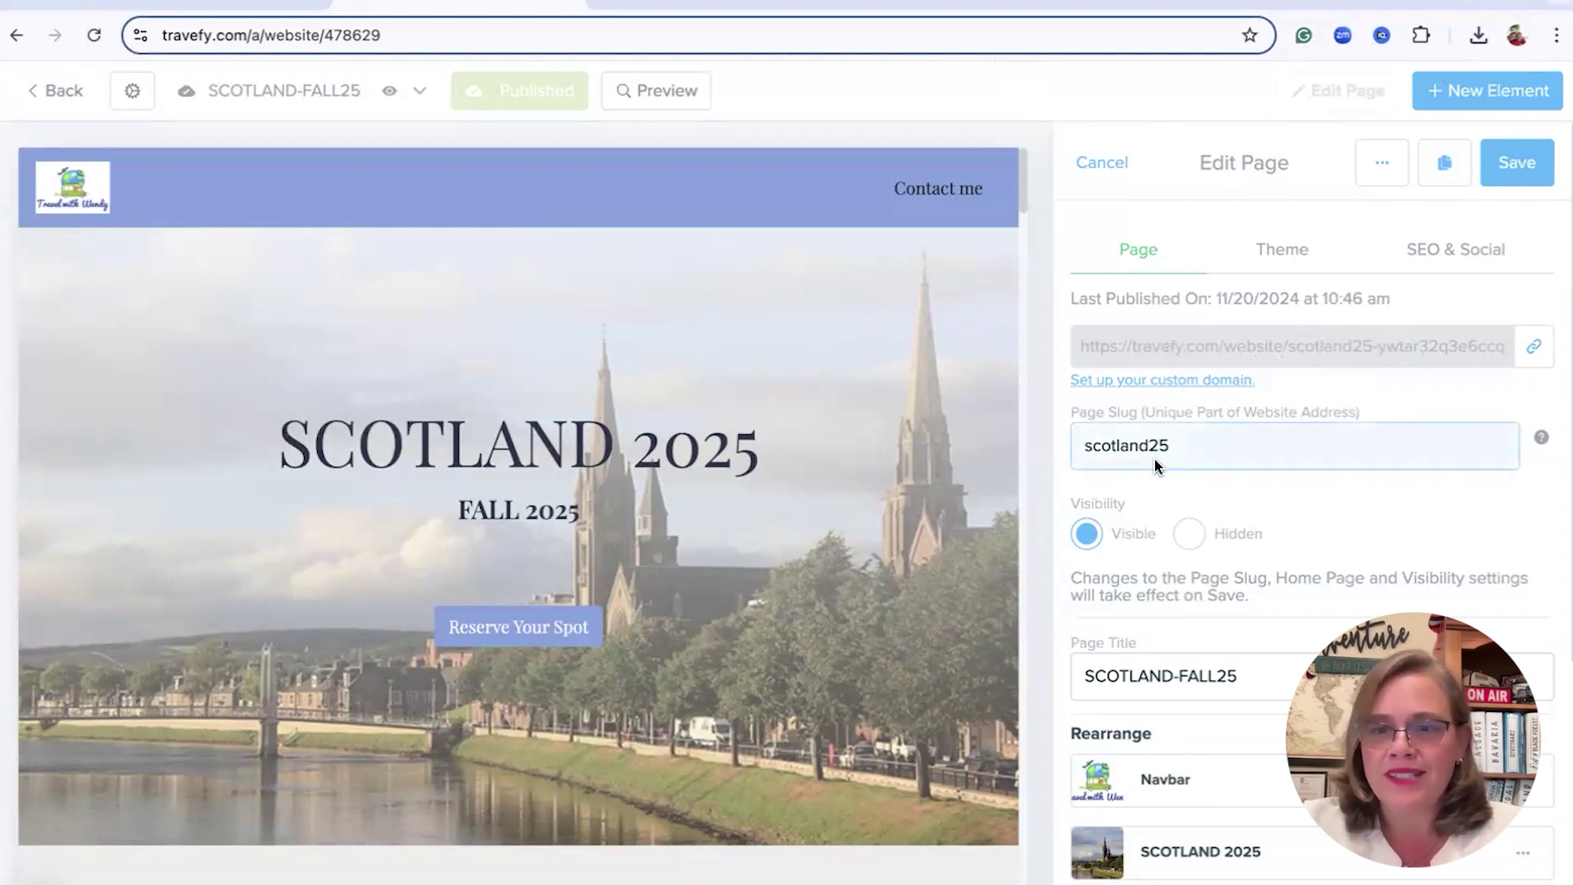
- Link the hero section's Reserve Your Spot button to the SCOTLAND travel form imported from Travefy, and save the button
{"action": "scroll", "coordinate": [1153, 459], "scroll_direction": "down", "scroll_amount": 3}
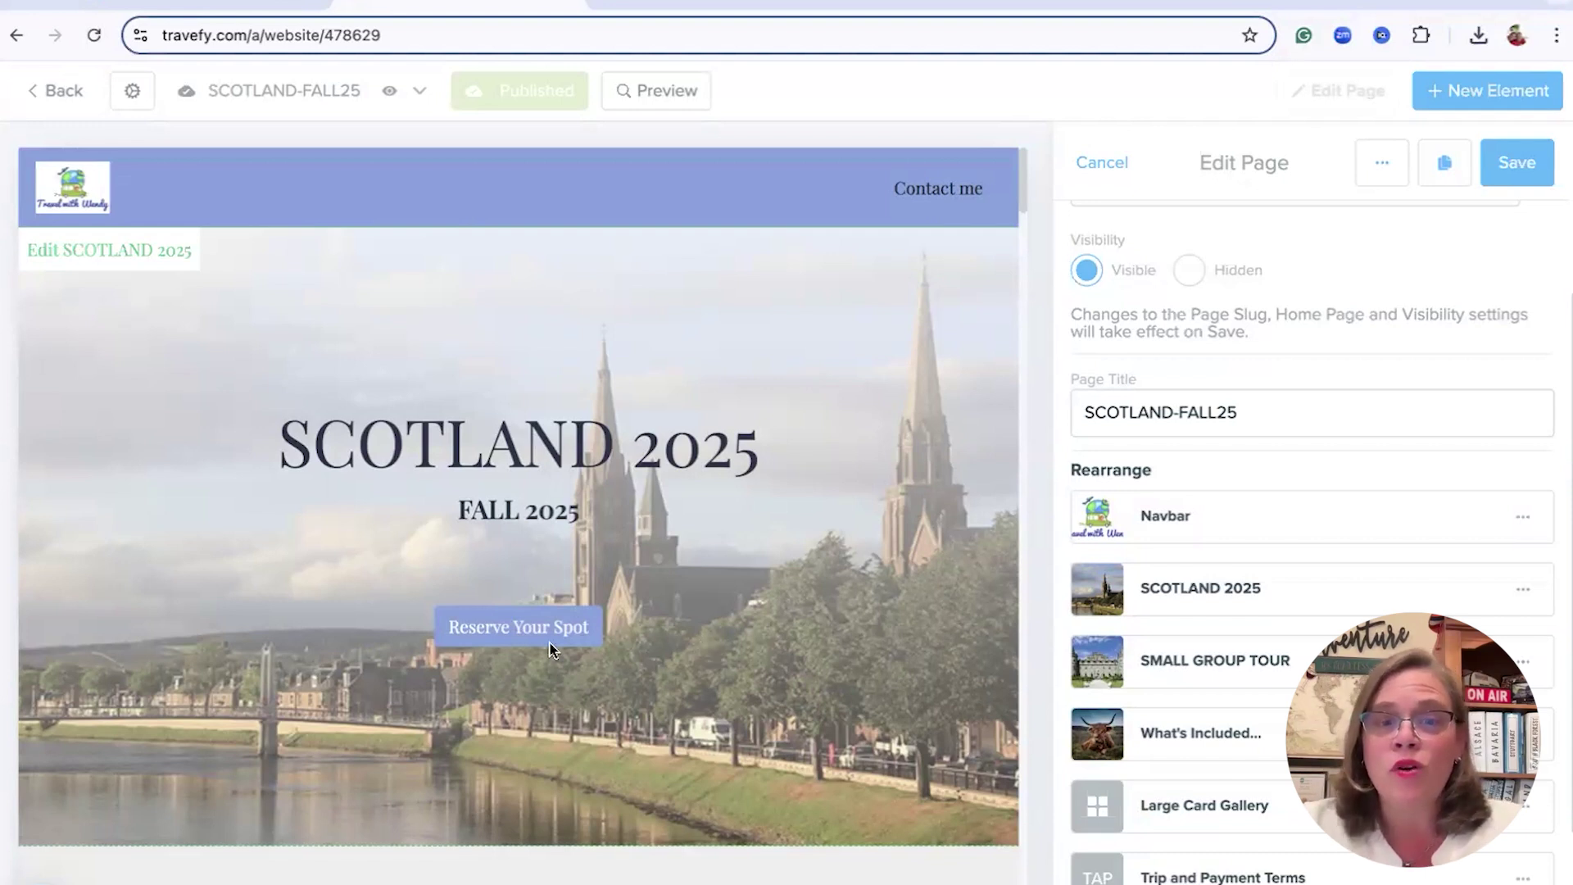
{"action": "scroll", "coordinate": [668, 645], "scroll_direction": "down", "scroll_amount": 2}
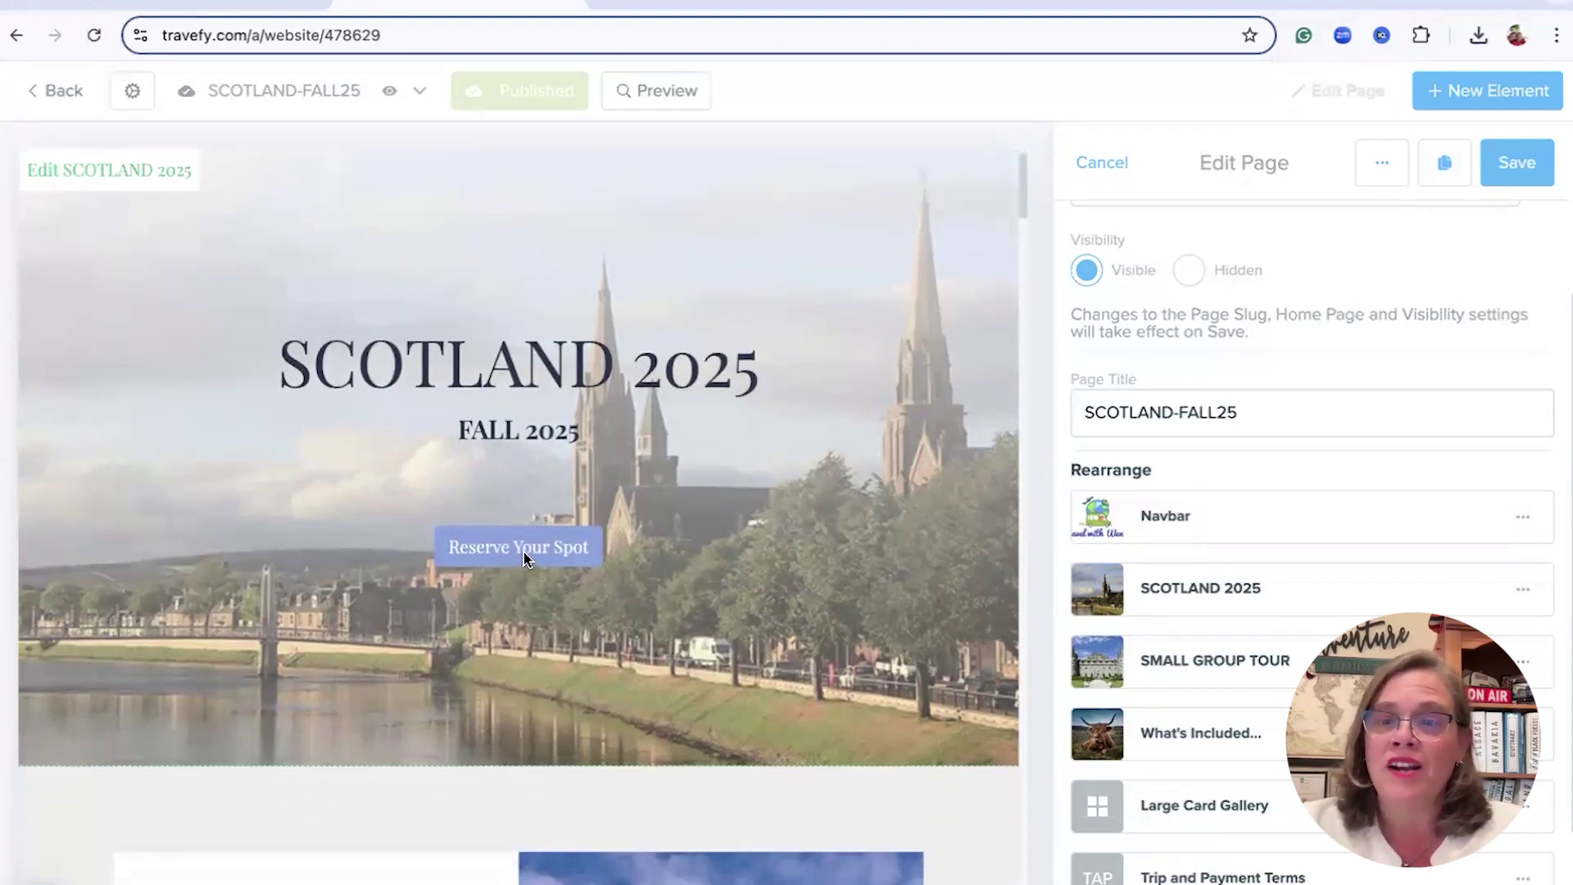
{"action": "left_click", "coordinate": [703, 487]}
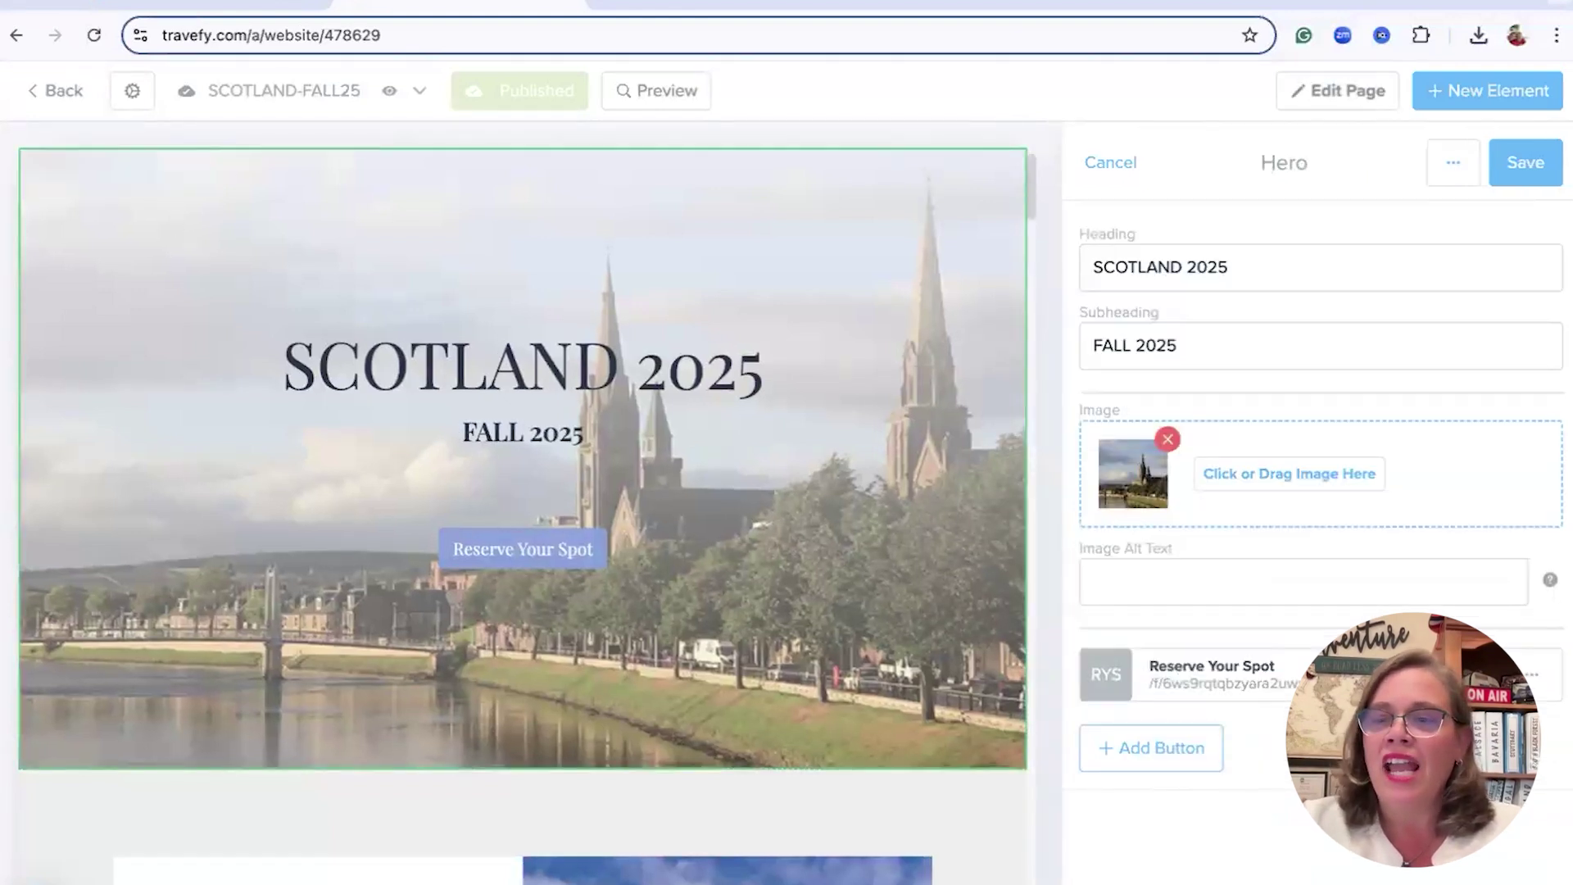
{"action": "left_click", "coordinate": [1212, 673]}
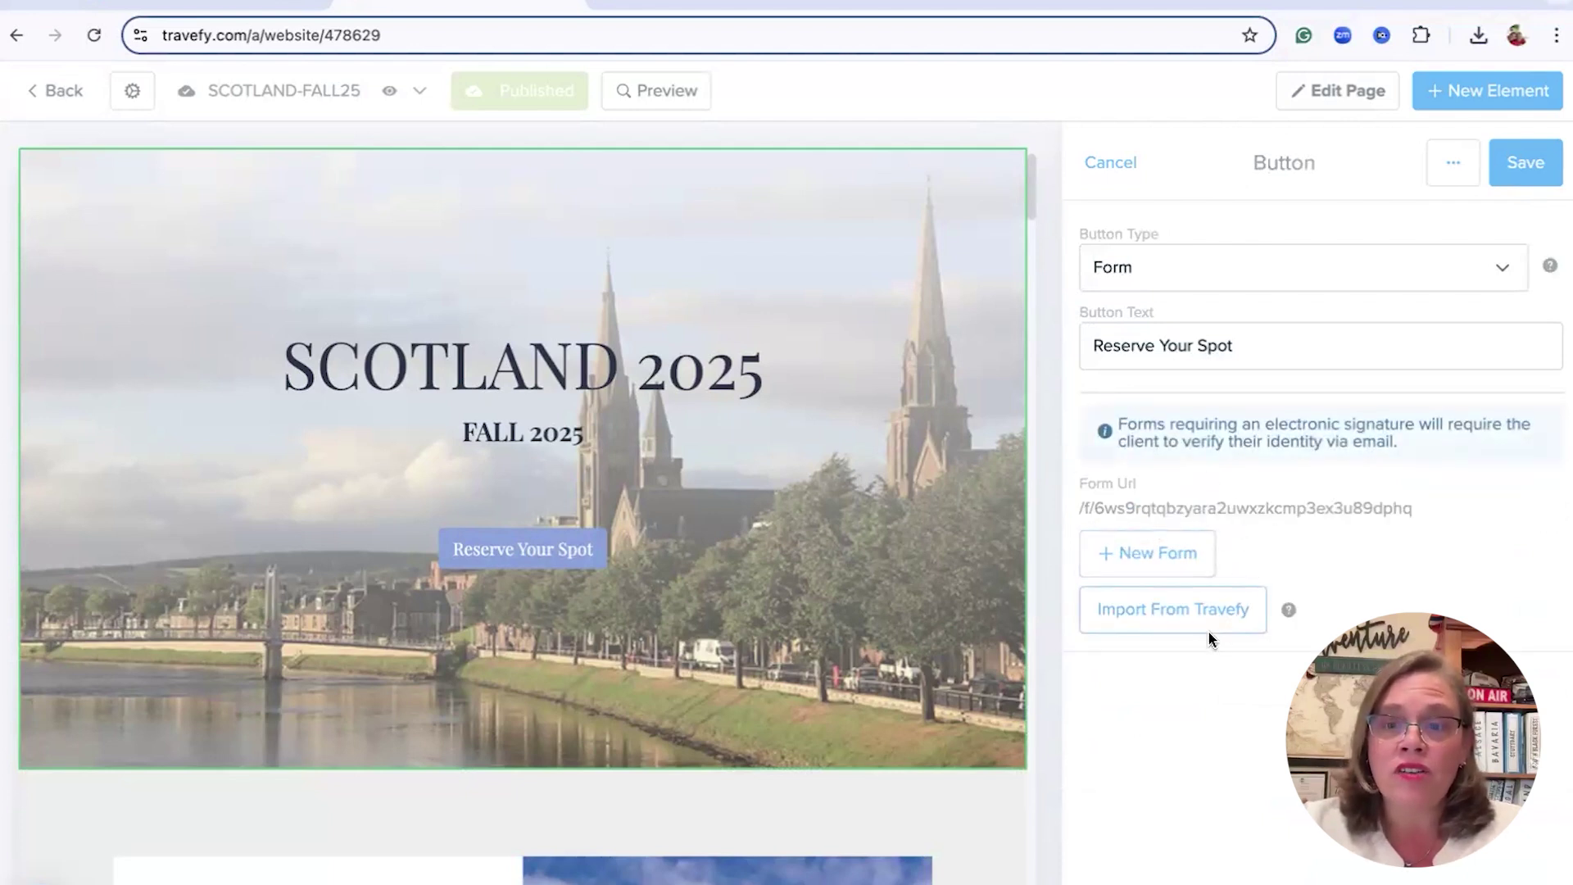
{"action": "left_click", "coordinate": [1169, 615]}
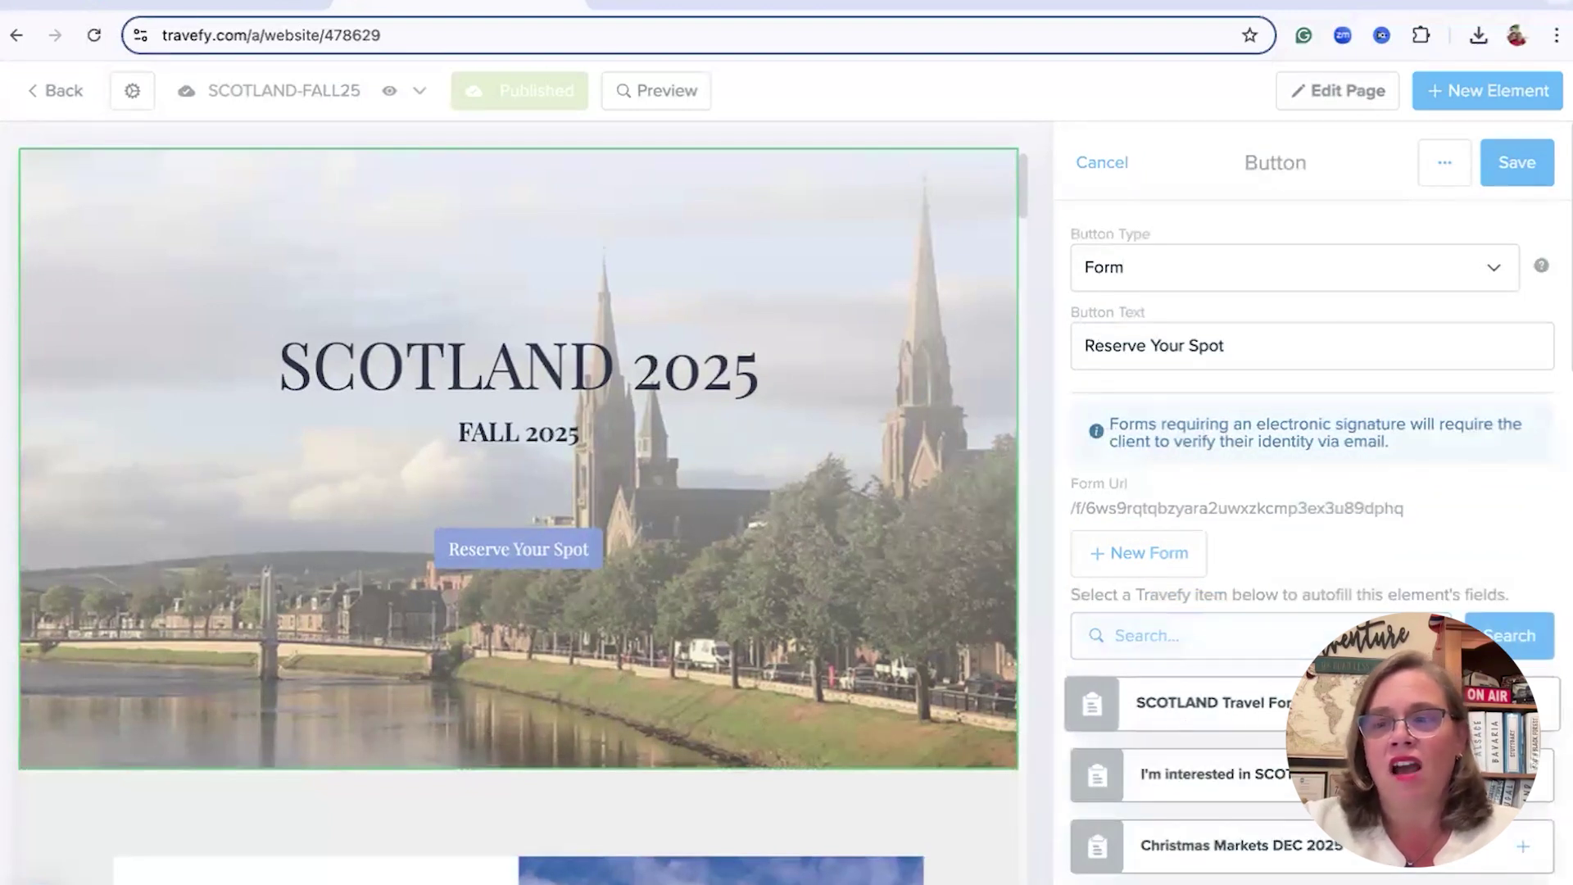
{"action": "left_click", "coordinate": [1522, 706]}
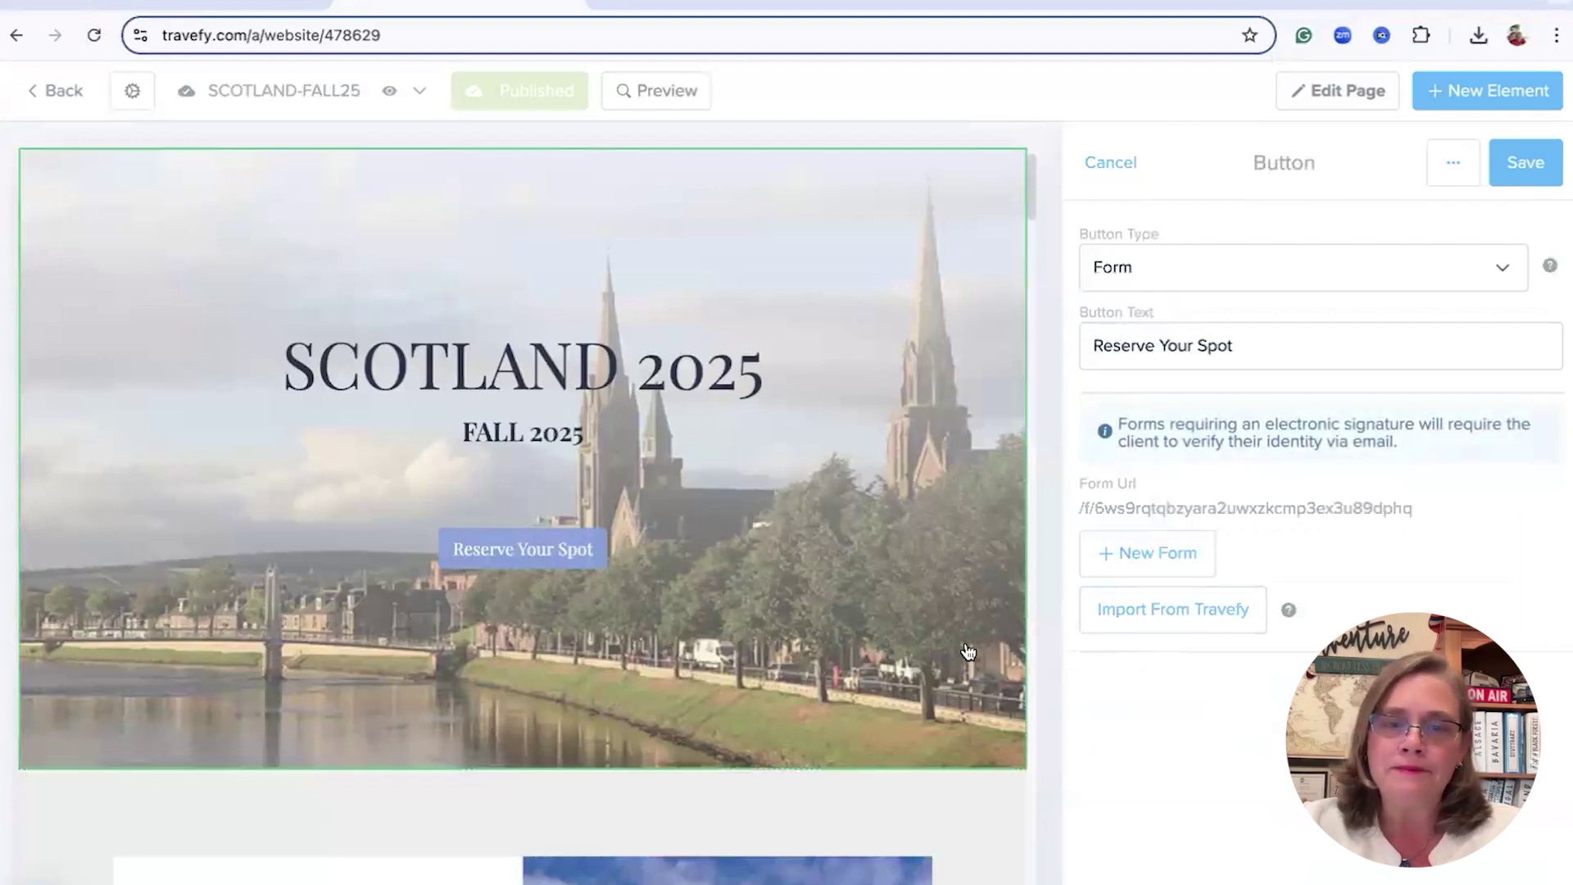
{"action": "scroll", "coordinate": [948, 655], "scroll_direction": "down", "scroll_amount": 1}
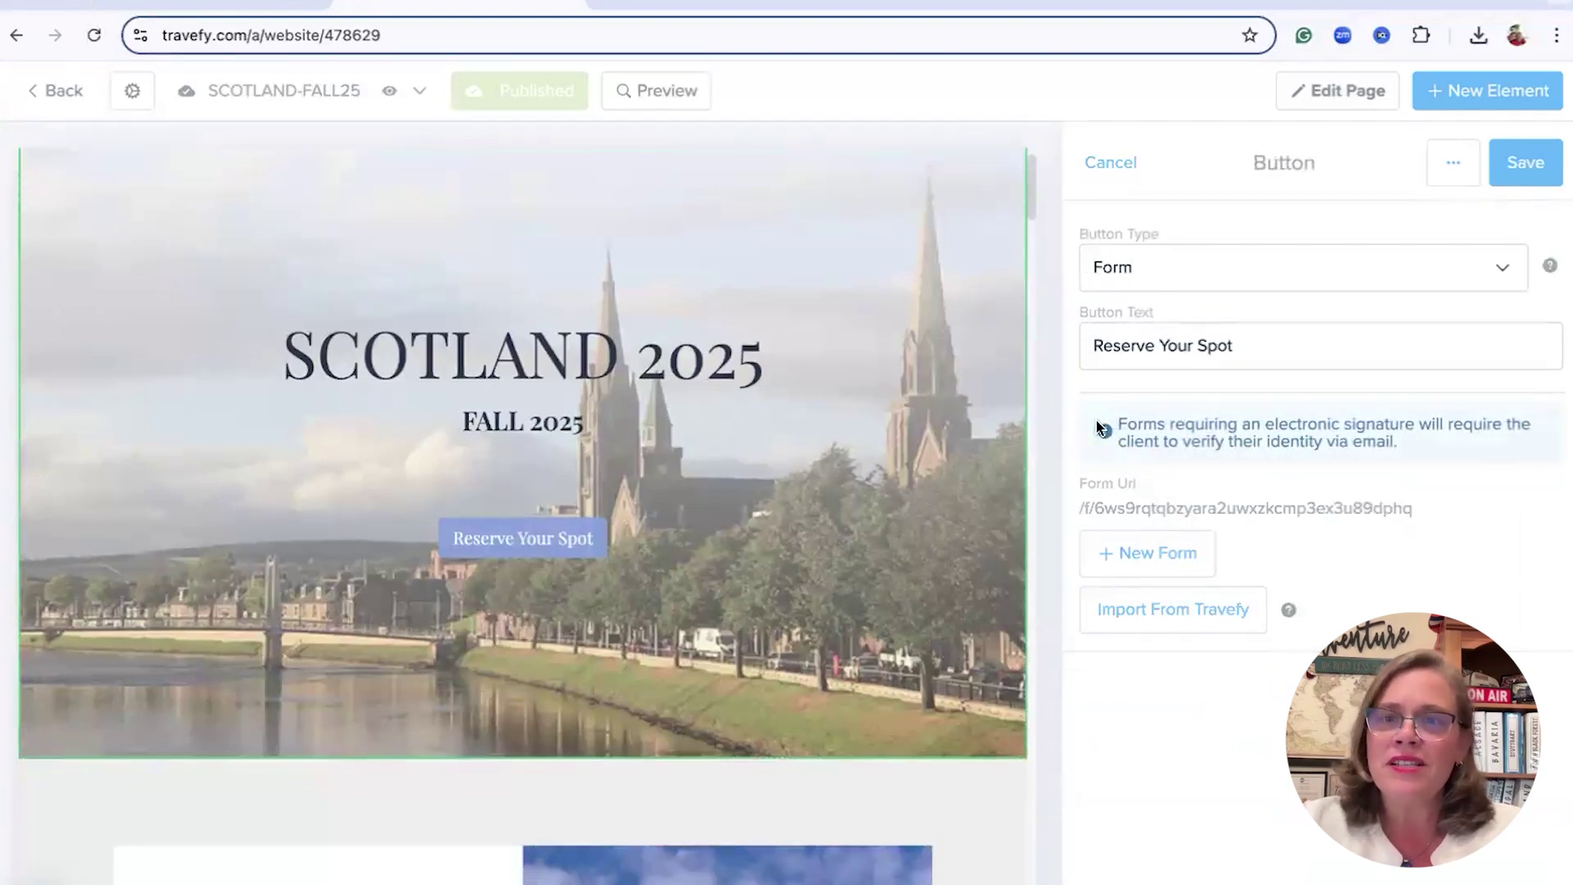
{"action": "left_click", "coordinate": [1526, 163]}
{"action": "left_click", "coordinate": [1111, 166]}
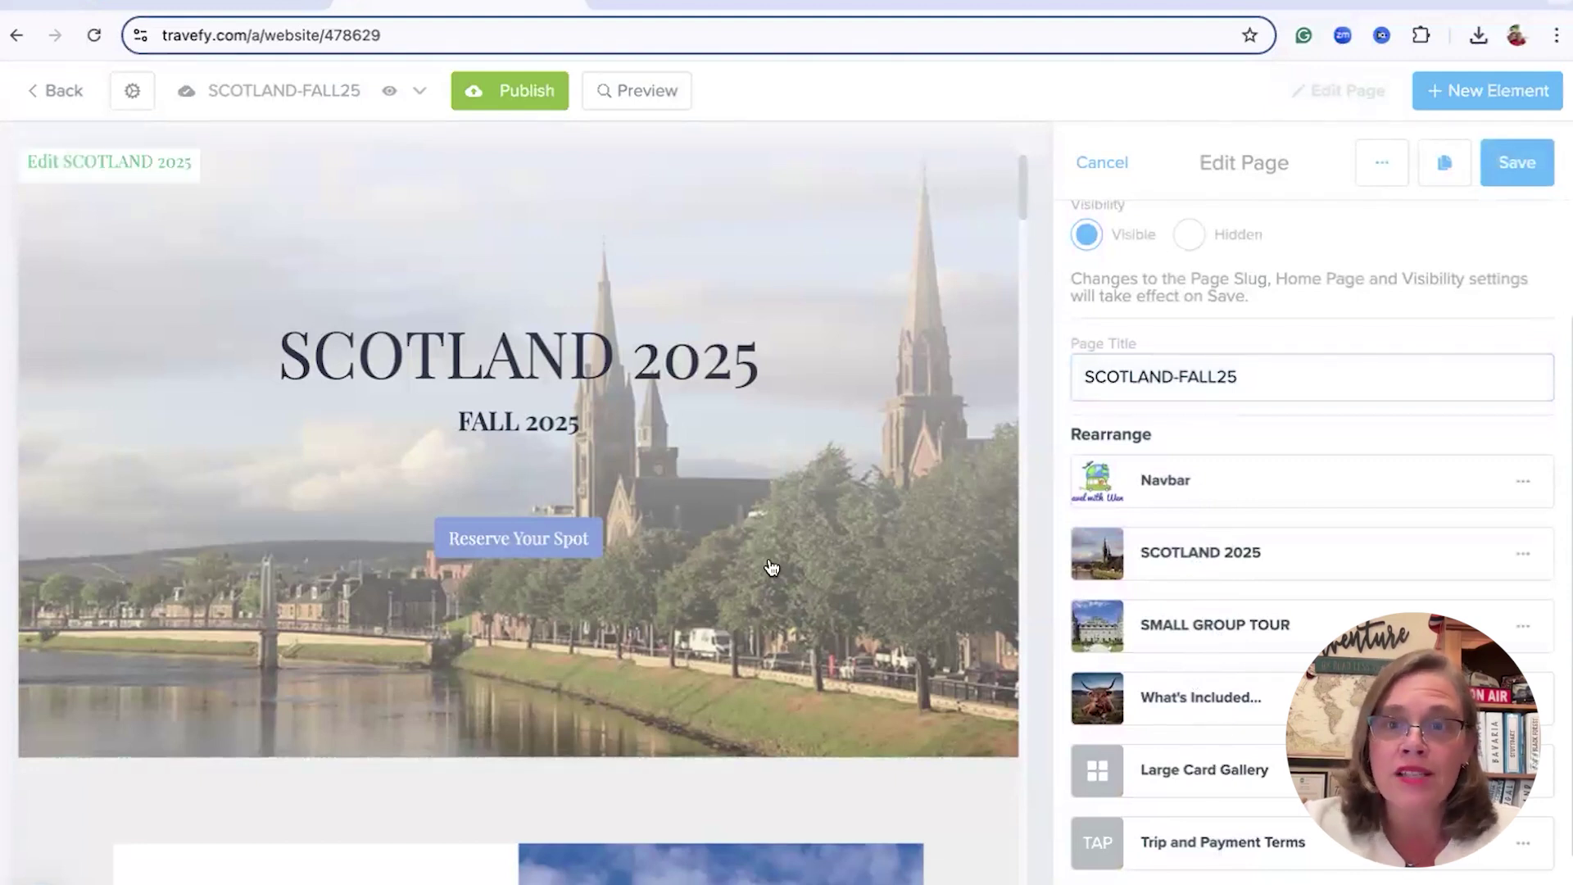
- Open the SMALL GROUP TOUR section for editing and review its heading, subheading and description text
{"action": "scroll", "coordinate": [770, 567], "scroll_direction": "down", "scroll_amount": 5}
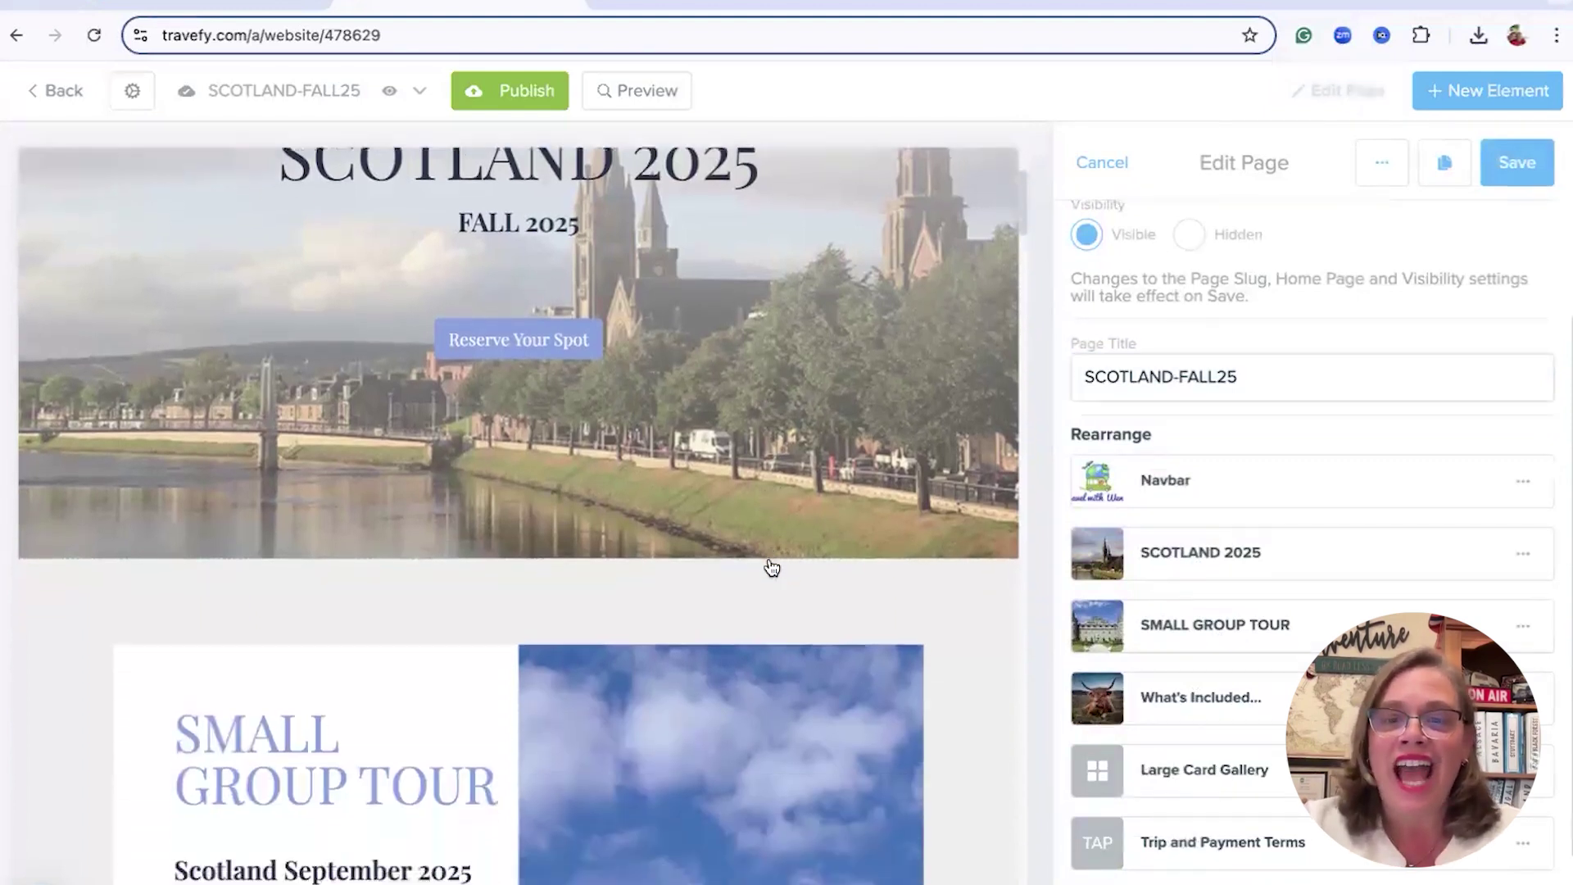
{"action": "scroll", "coordinate": [771, 567], "scroll_direction": "down", "scroll_amount": 1}
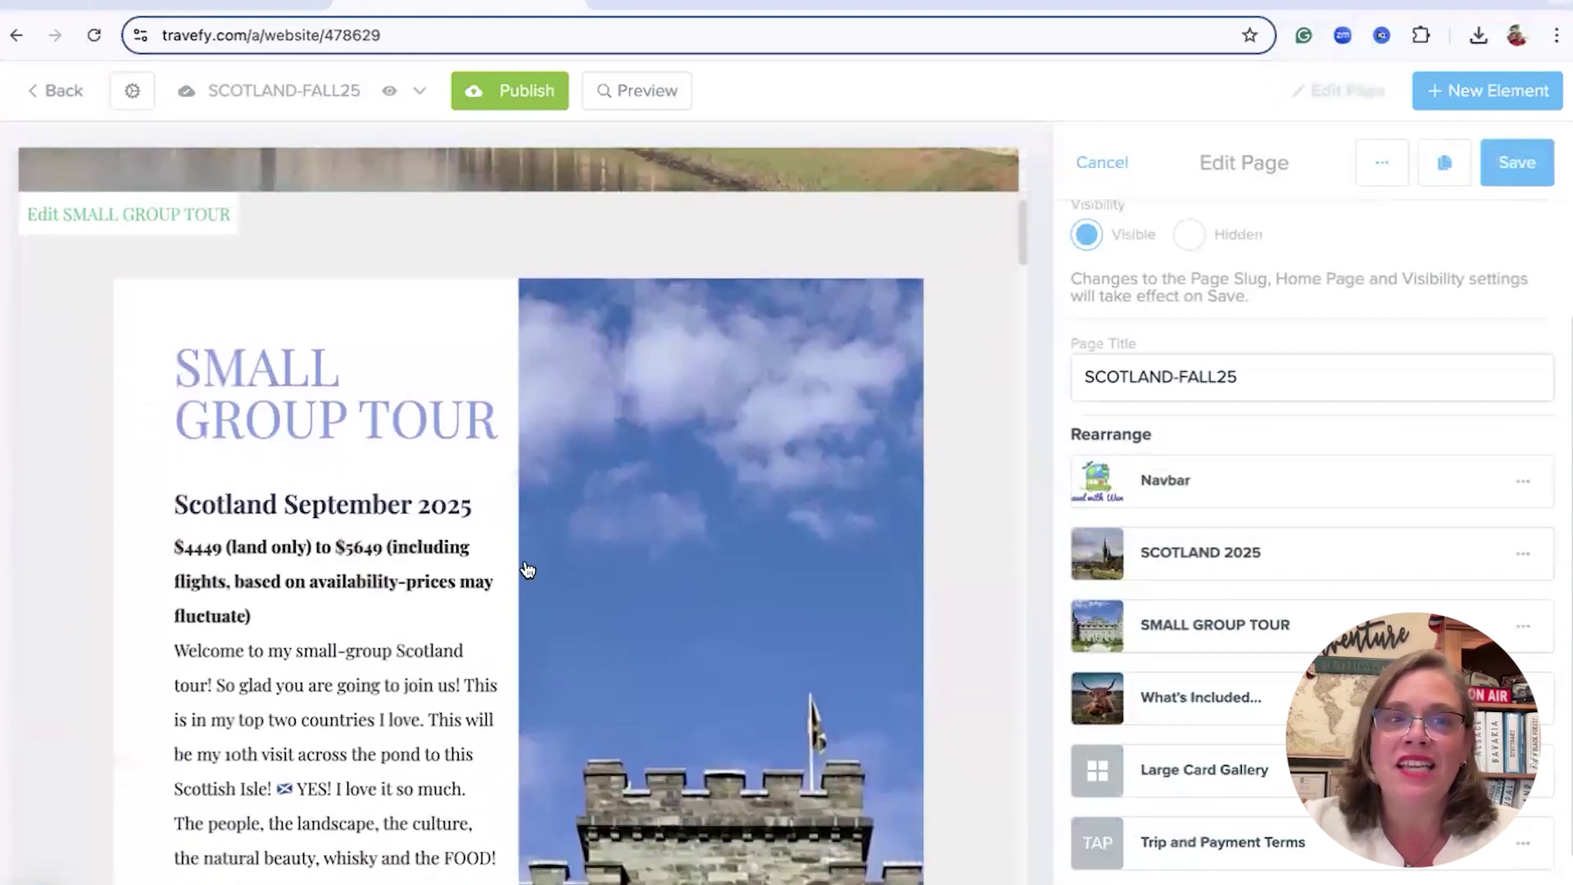
{"action": "left_click", "coordinate": [118, 220]}
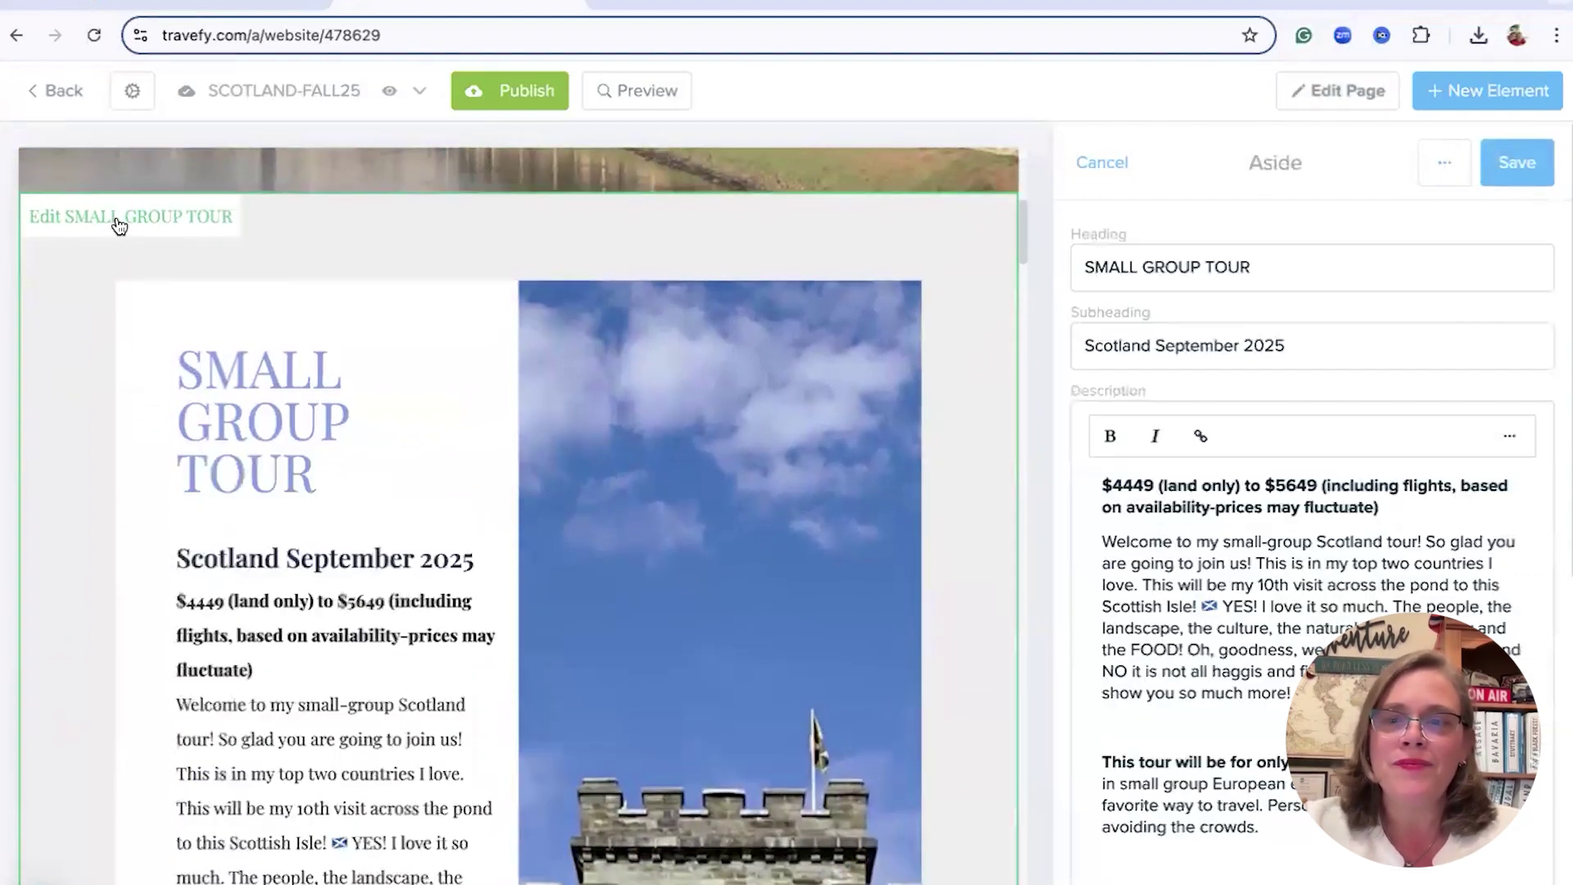
{"action": "scroll", "coordinate": [1218, 514], "scroll_direction": "down", "scroll_amount": 3}
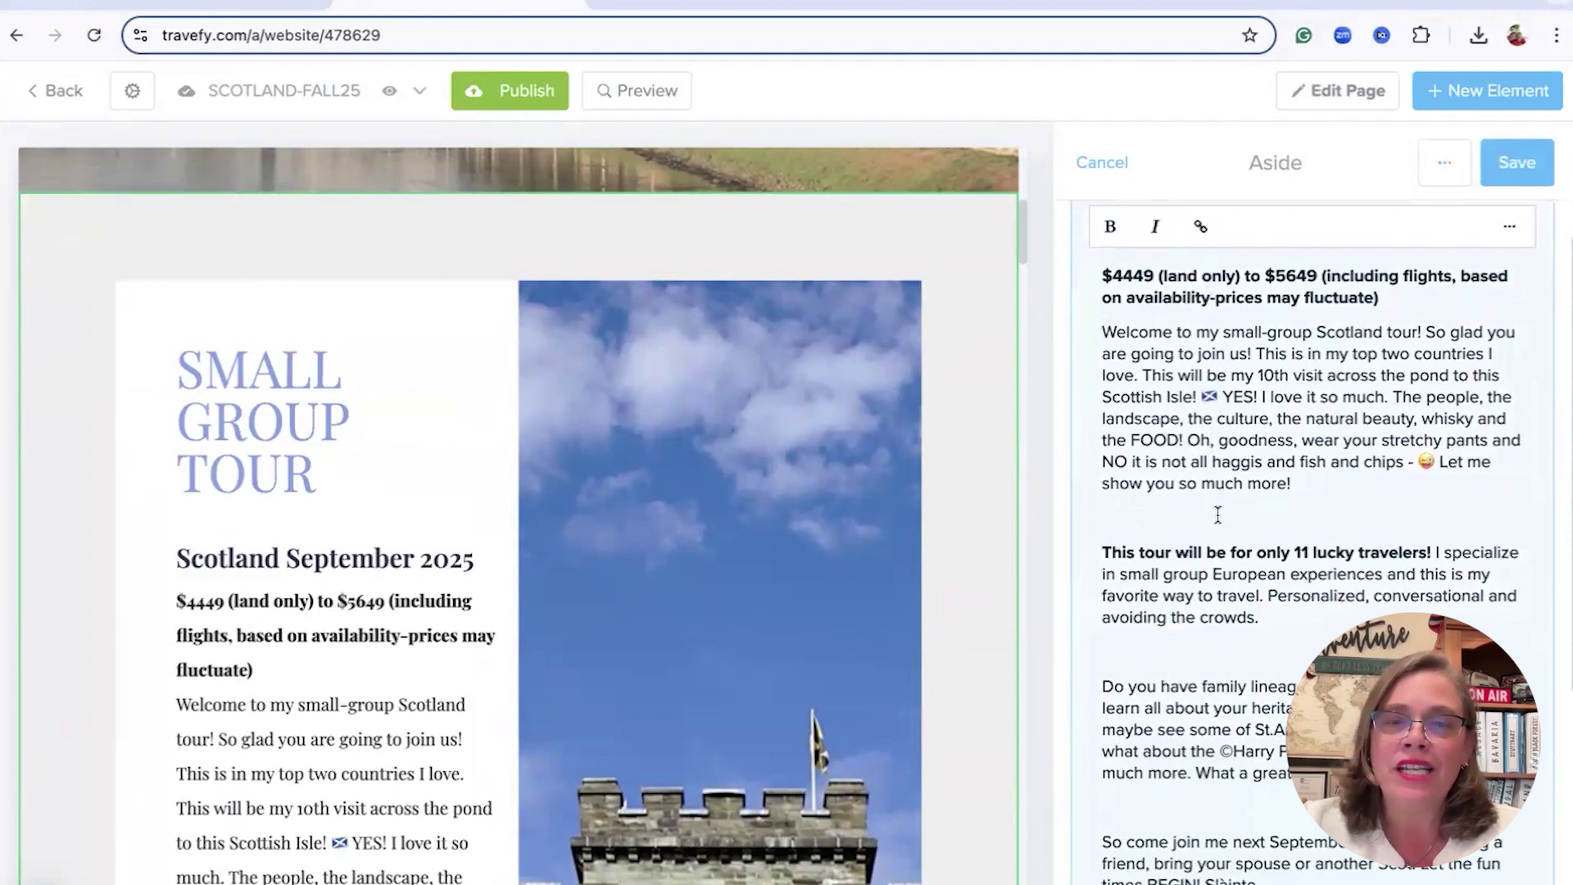
{"action": "scroll", "coordinate": [405, 642], "scroll_direction": "down", "scroll_amount": 1}
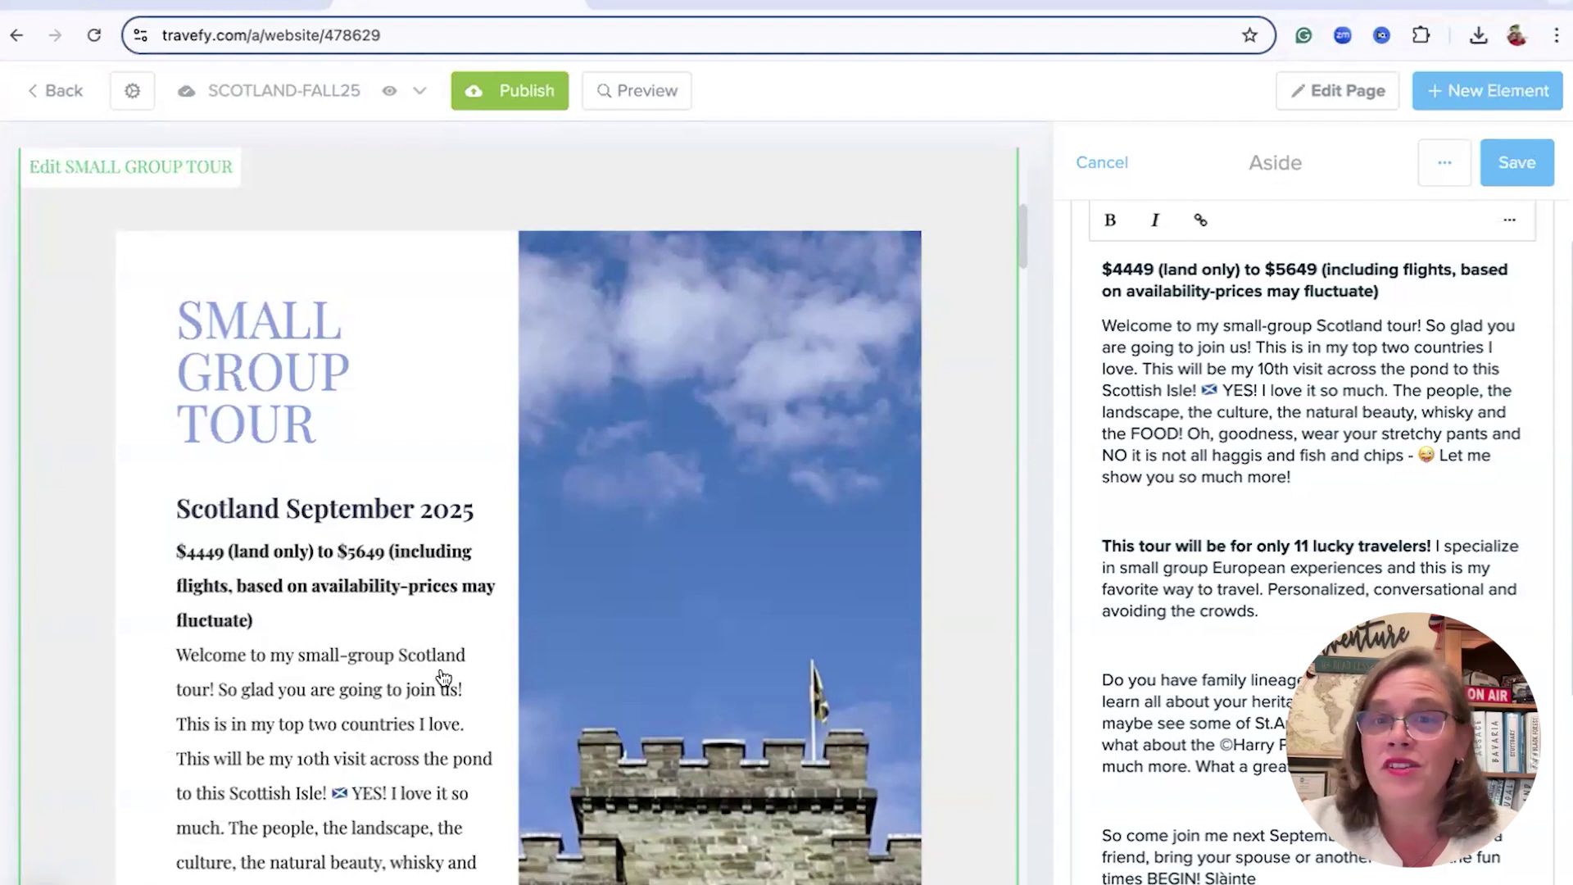
- Read through the SMALL GROUP TOUR section on the page down to its BOOK ME NOW! button
{"action": "scroll", "coordinate": [443, 677], "scroll_direction": "down", "scroll_amount": 2}
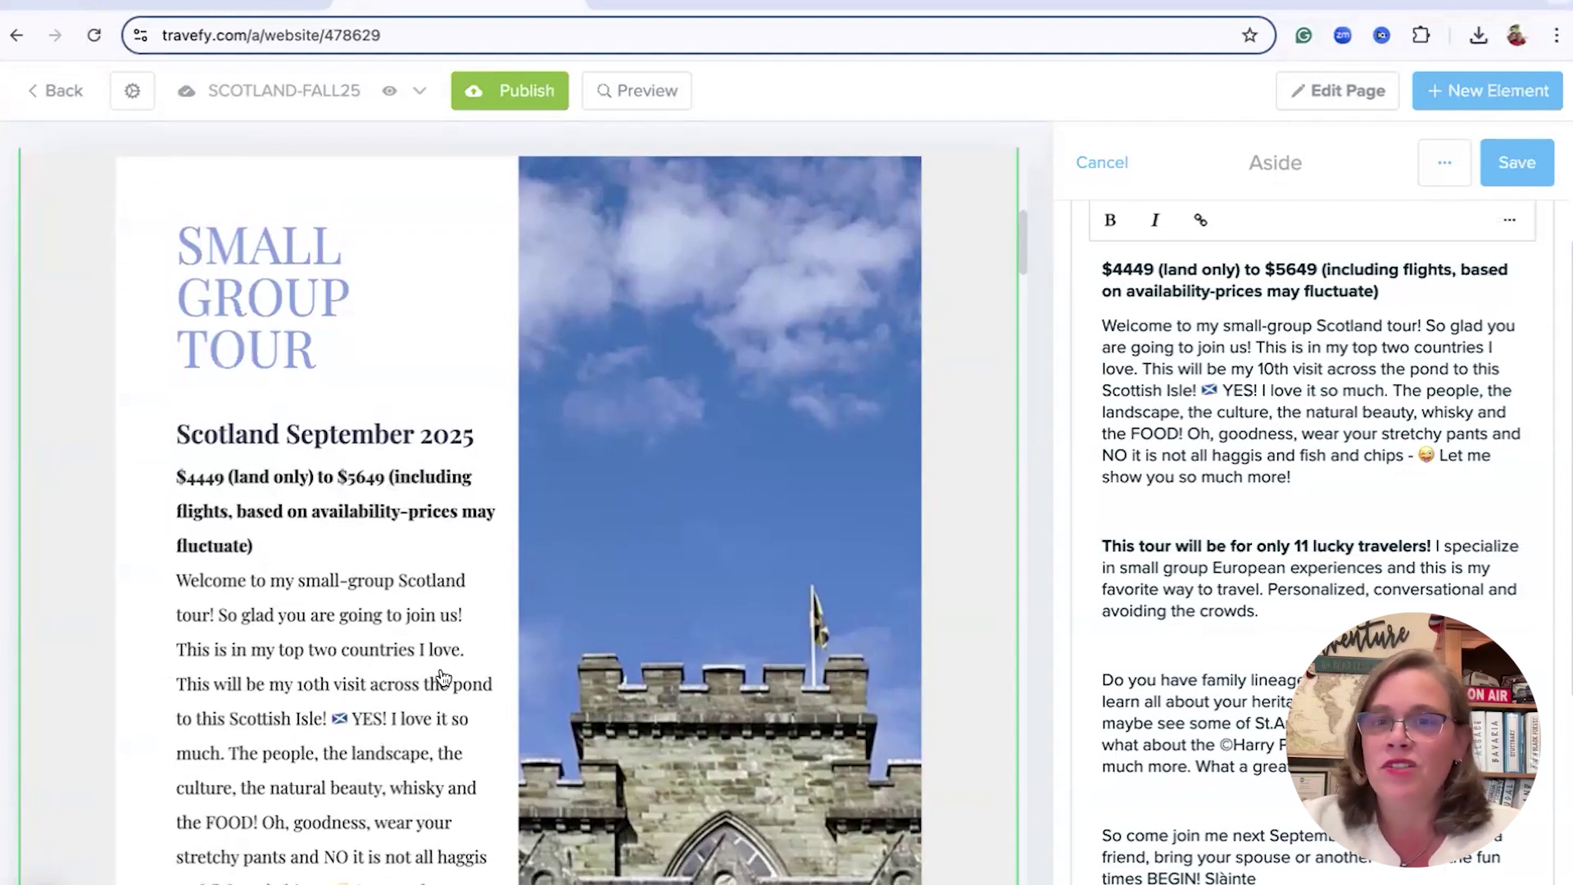
{"action": "scroll", "coordinate": [443, 676], "scroll_direction": "down", "scroll_amount": 3}
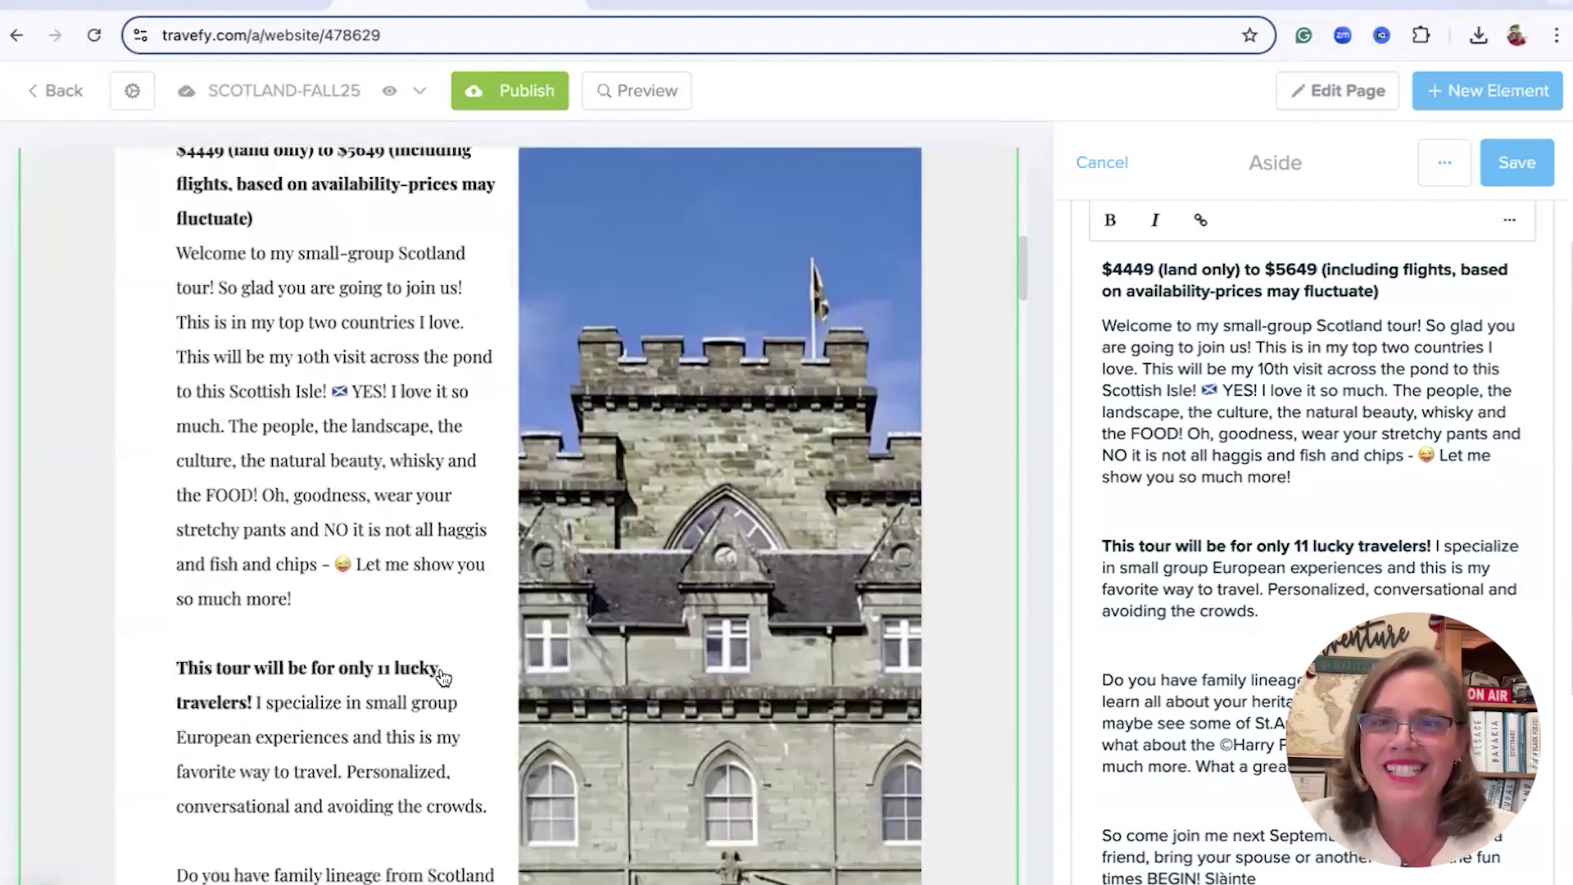
{"action": "scroll", "coordinate": [443, 677], "scroll_direction": "down", "scroll_amount": 3}
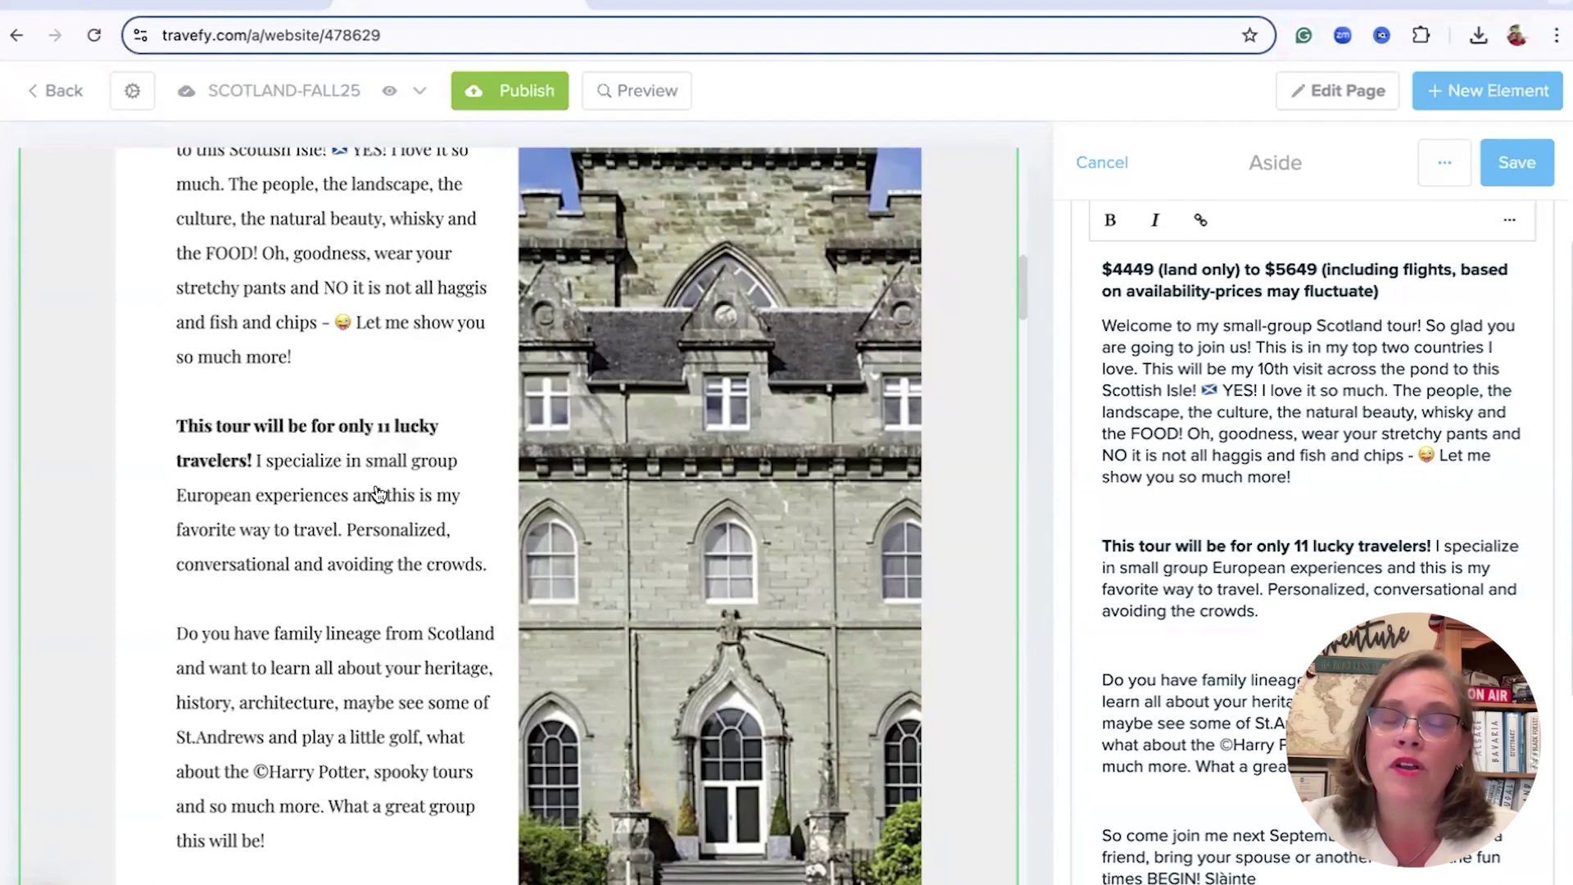
{"action": "scroll", "coordinate": [378, 492], "scroll_direction": "down", "scroll_amount": 3}
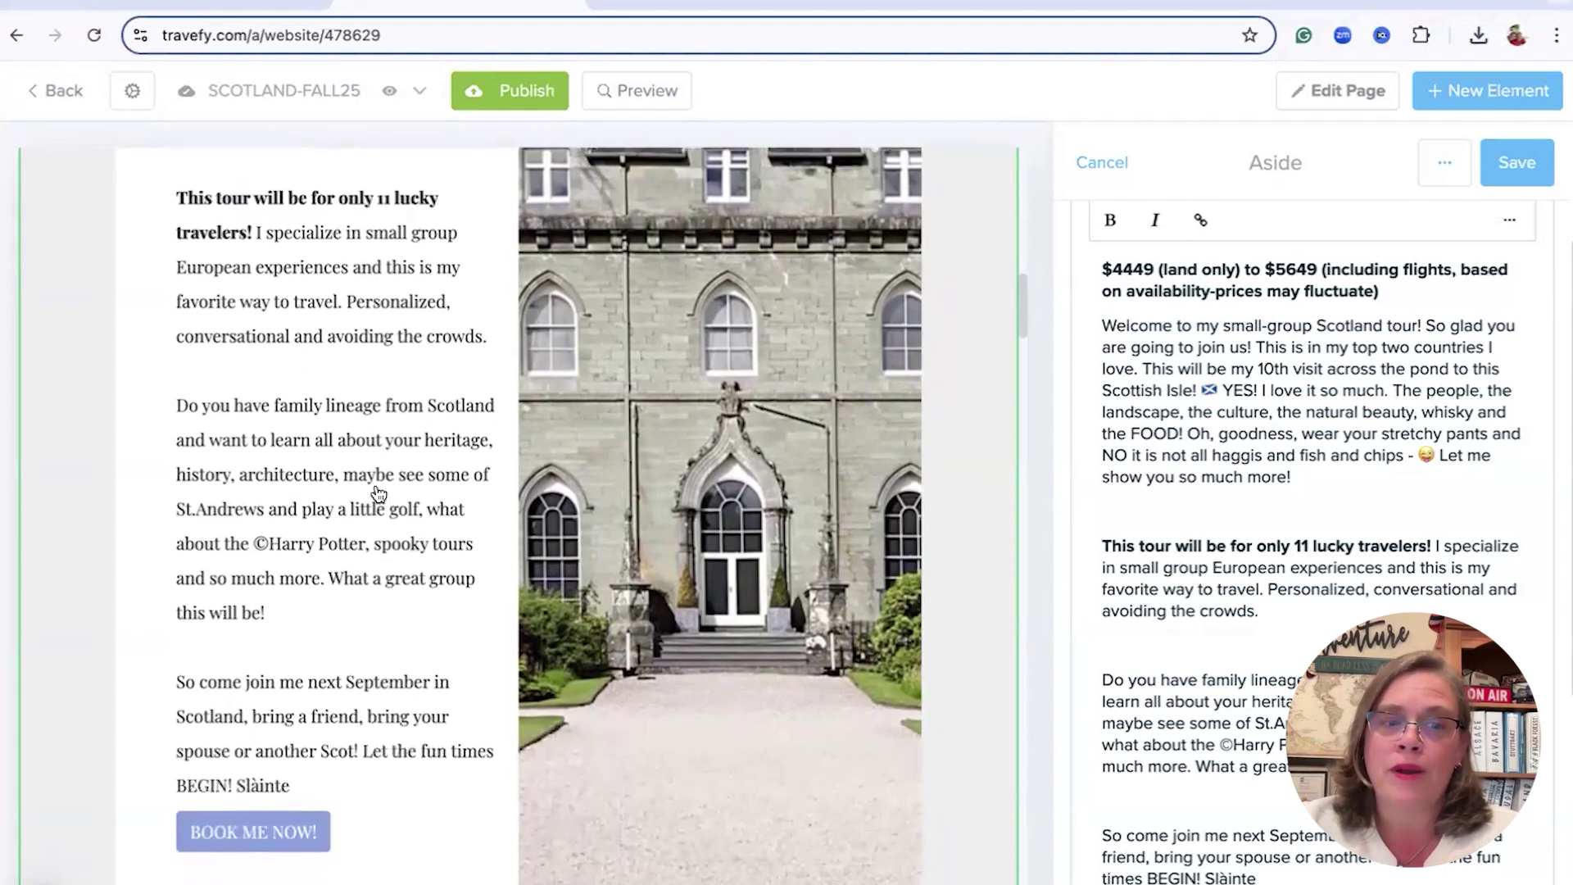
{"action": "scroll", "coordinate": [377, 493], "scroll_direction": "down", "scroll_amount": 3}
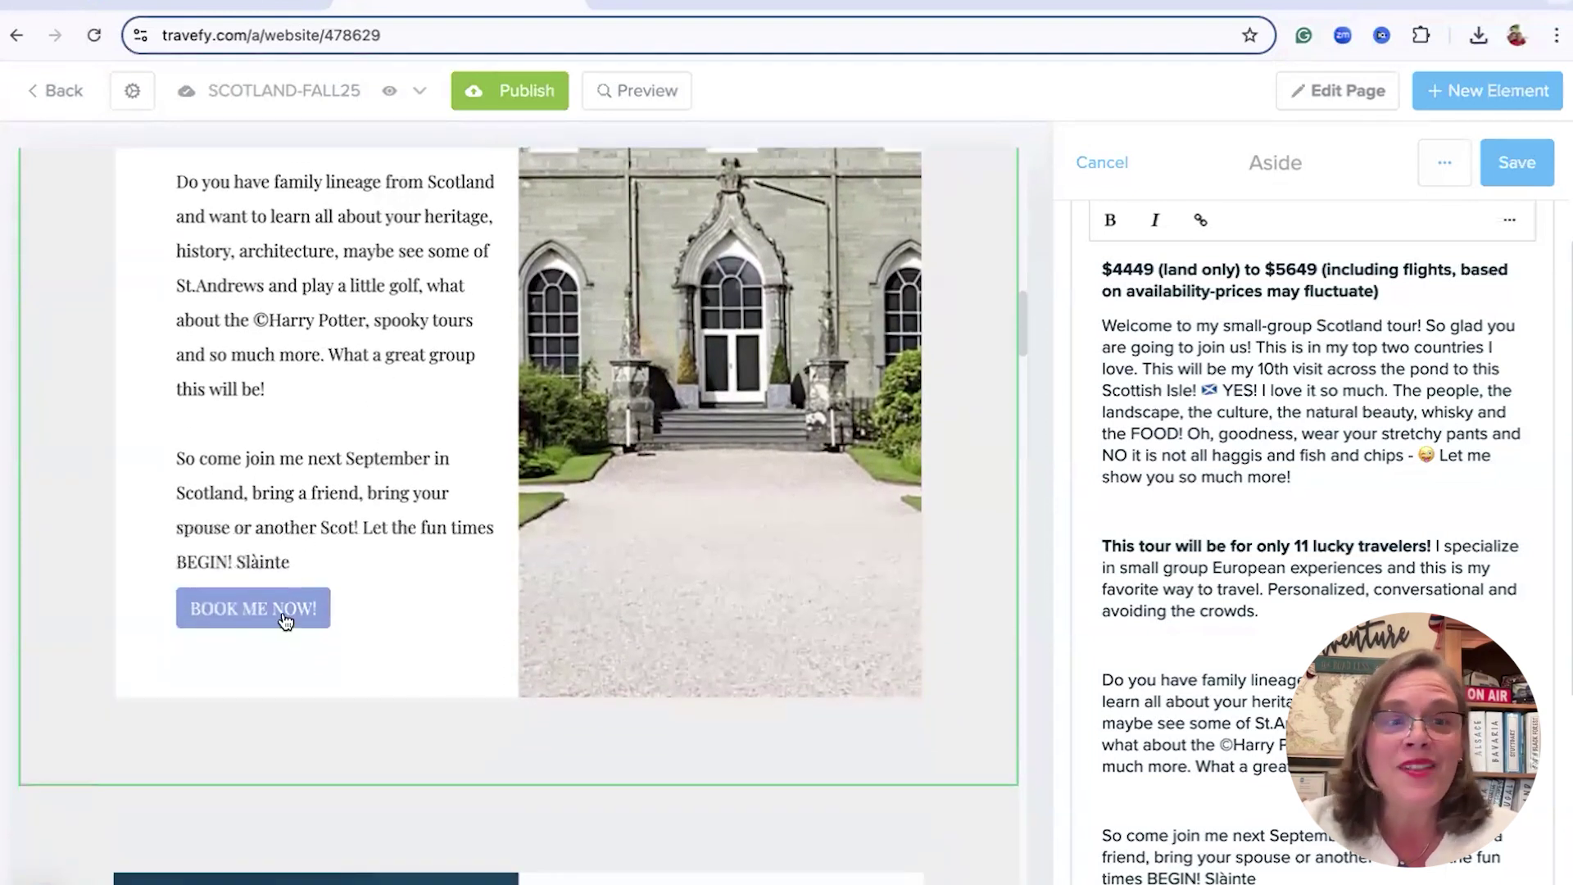
{"action": "scroll", "coordinate": [363, 435], "scroll_direction": "up", "scroll_amount": 1}
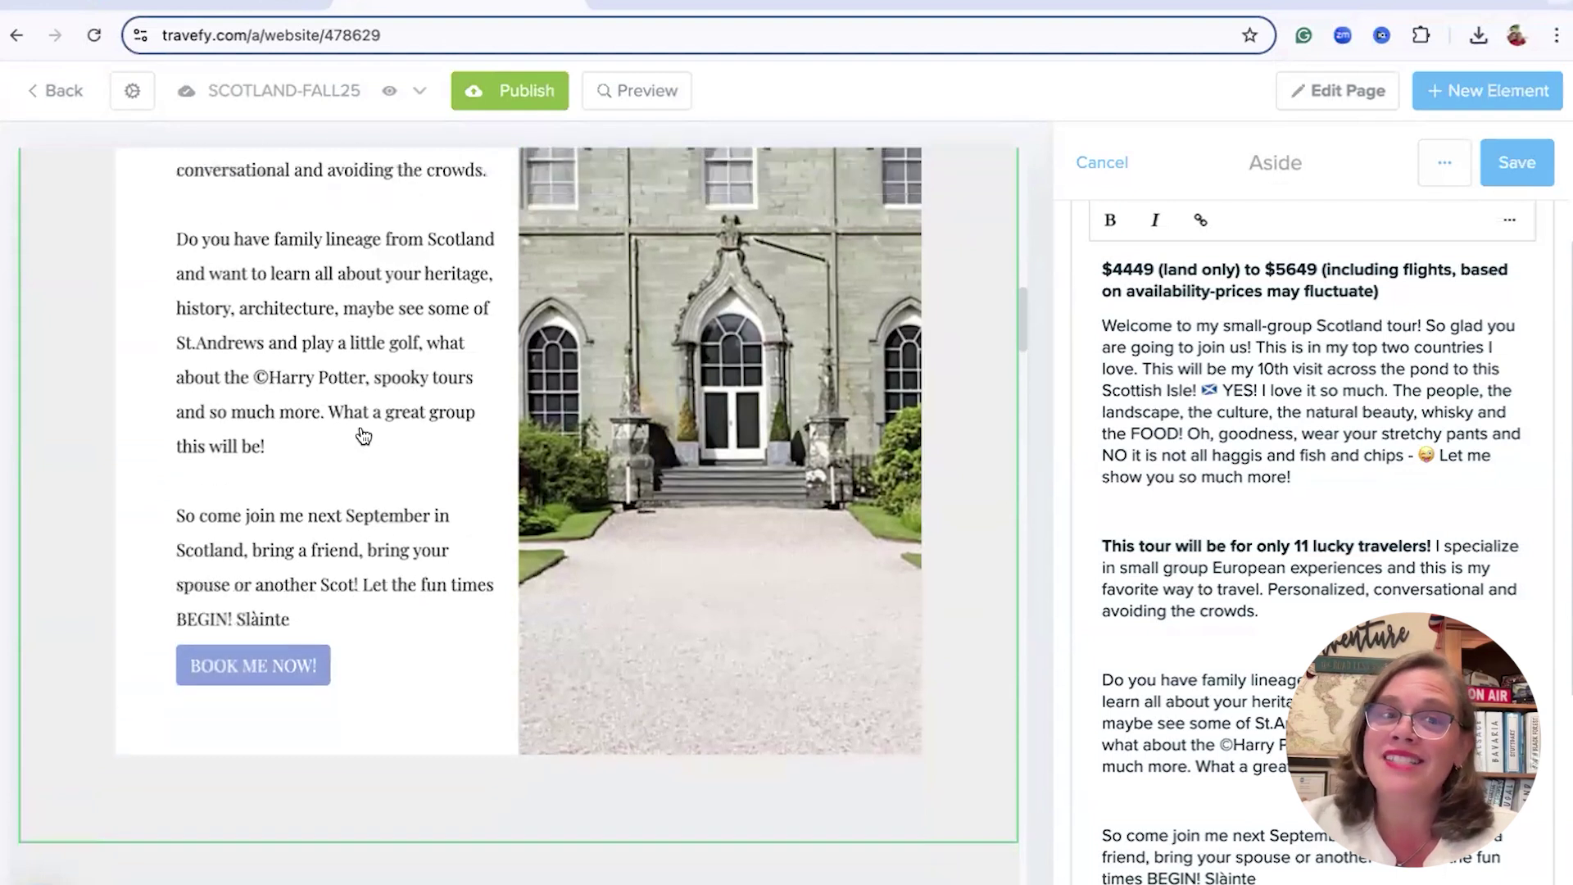
{"action": "scroll", "coordinate": [363, 436], "scroll_direction": "up", "scroll_amount": 5}
{"action": "scroll", "coordinate": [363, 436], "scroll_direction": "down", "scroll_amount": 7}
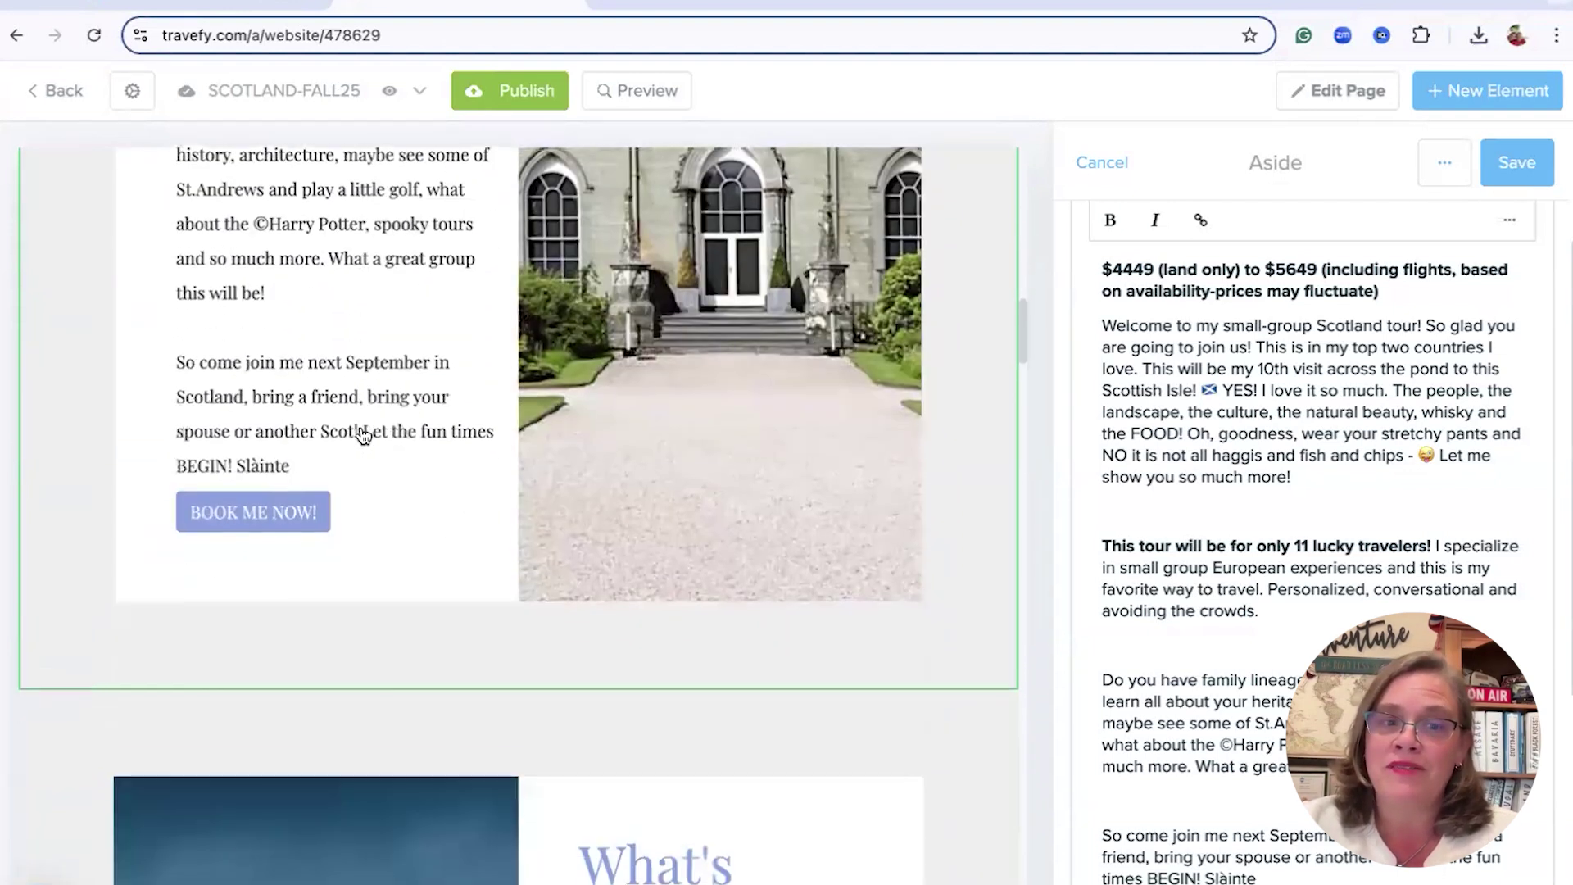
- Open the What's Included... section for editing and review its package list, image settings and interest button
{"action": "scroll", "coordinate": [364, 436], "scroll_direction": "down", "scroll_amount": 6}
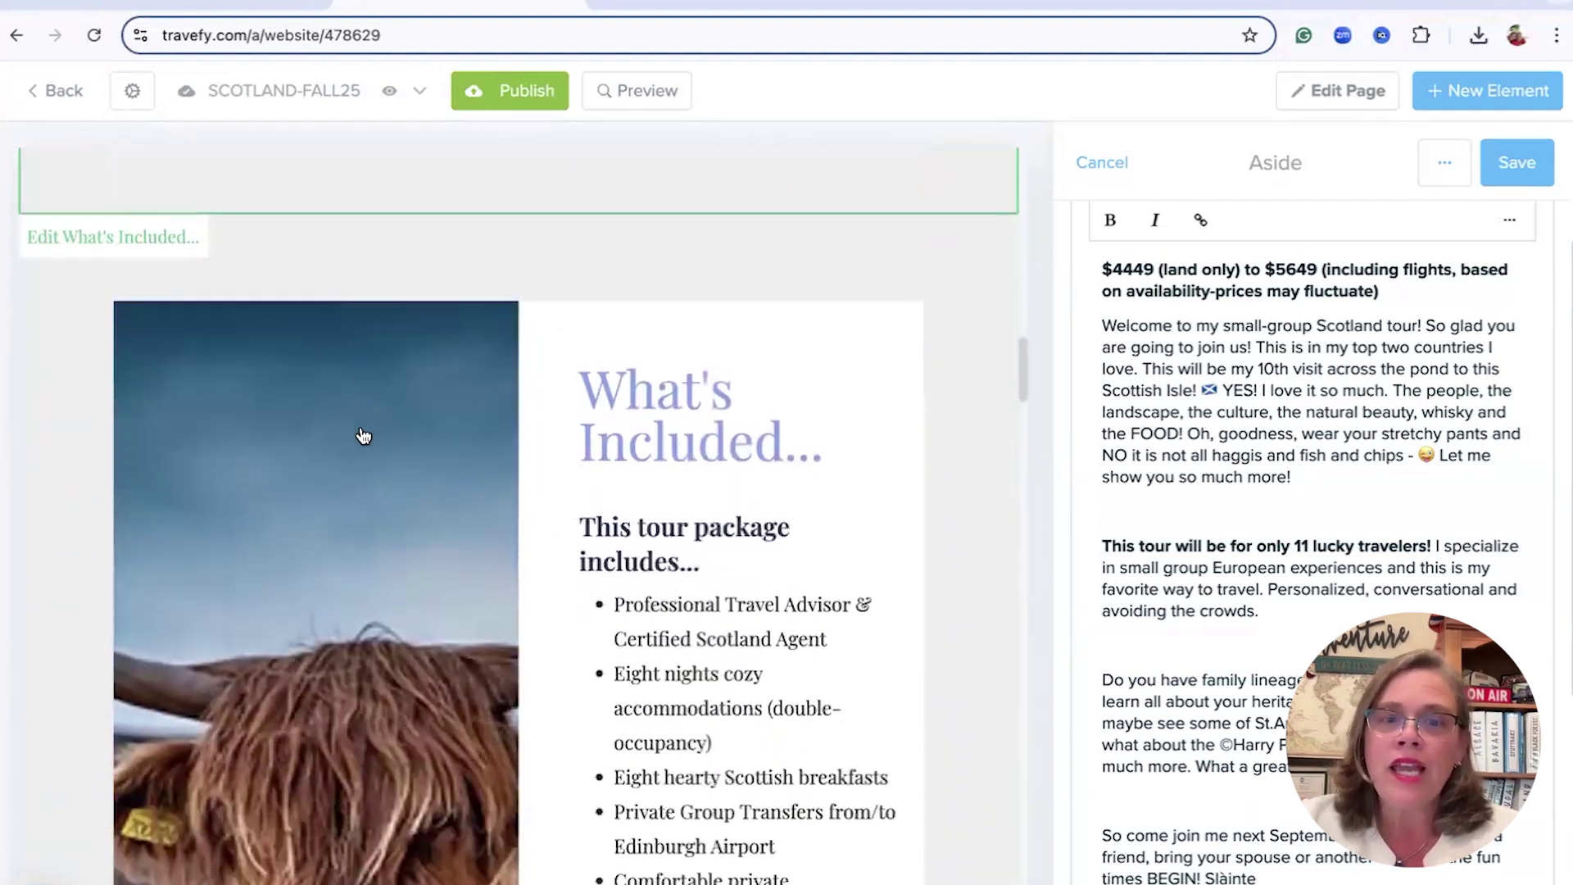
{"action": "scroll", "coordinate": [363, 436], "scroll_direction": "down", "scroll_amount": 3}
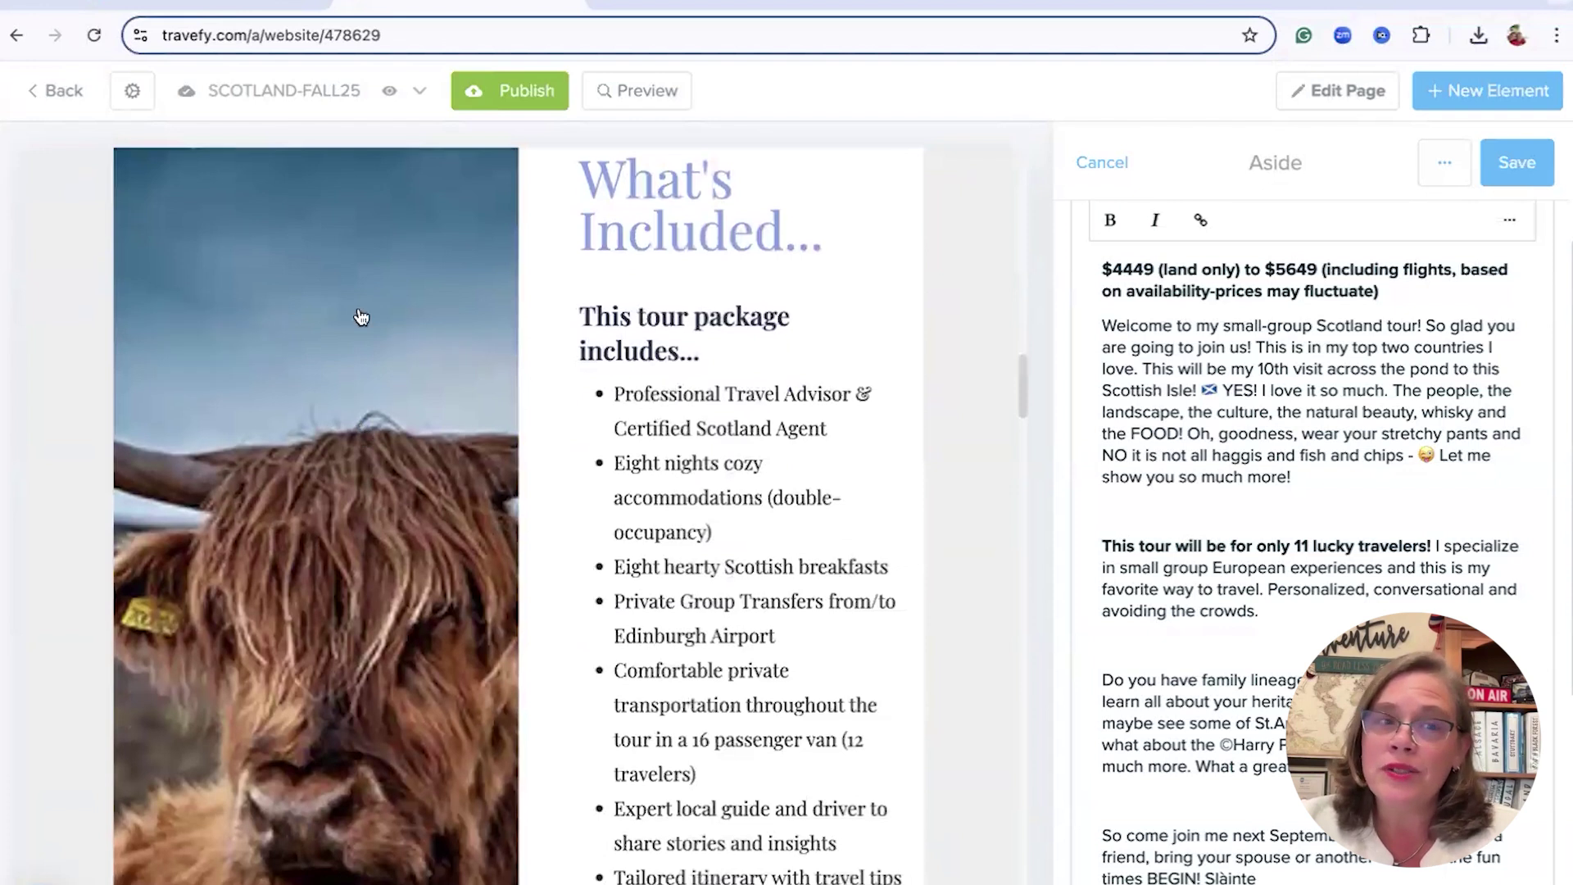
{"action": "left_click", "coordinate": [360, 322]}
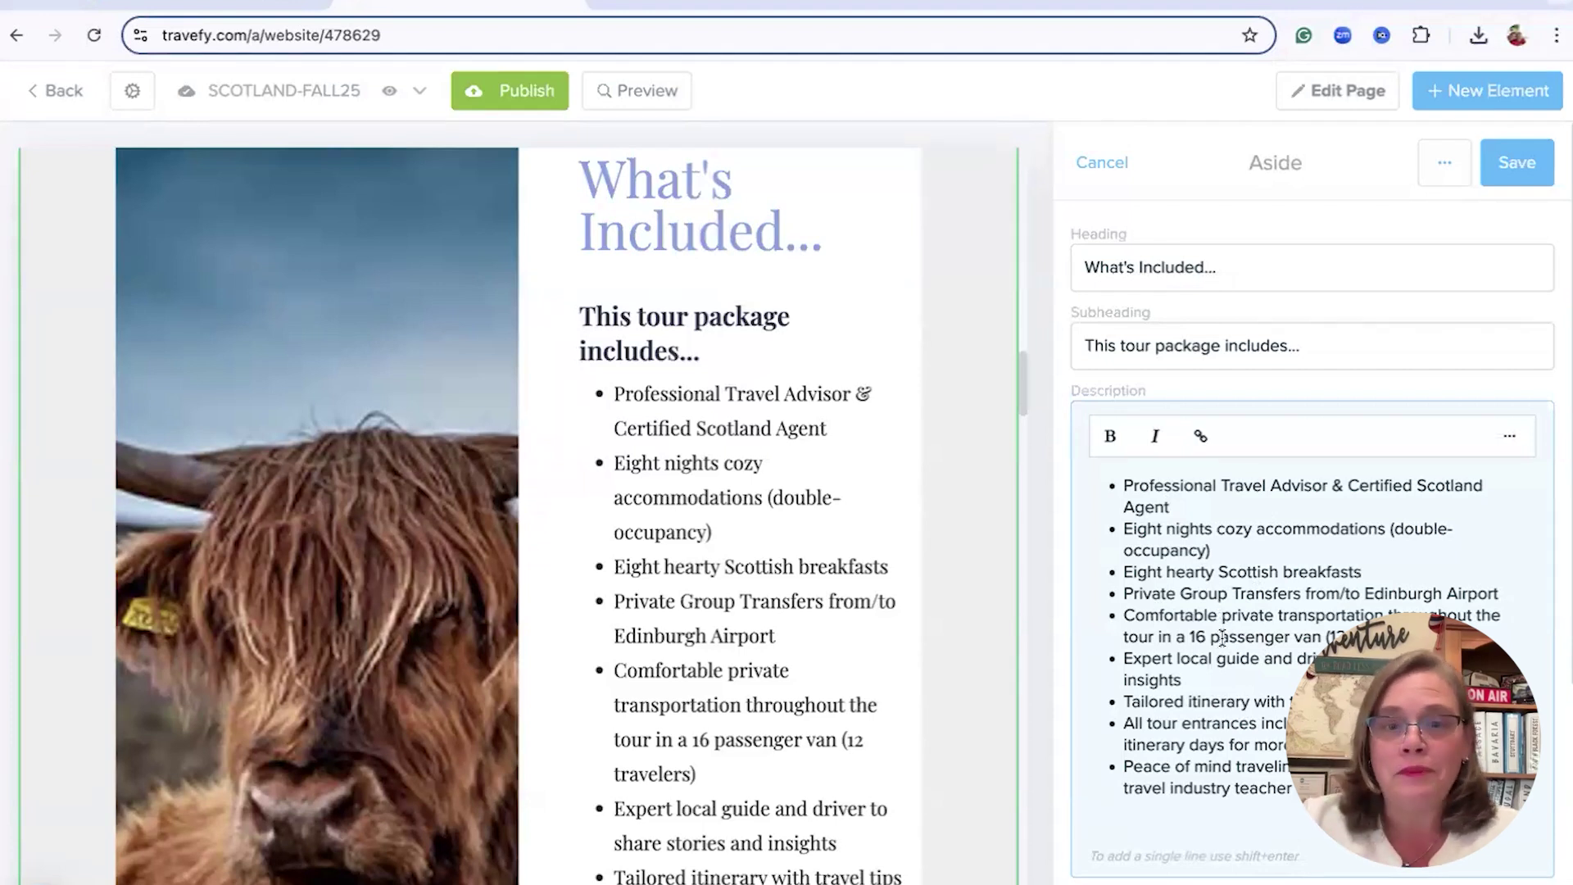
{"action": "scroll", "coordinate": [772, 585], "scroll_direction": "down", "scroll_amount": 1}
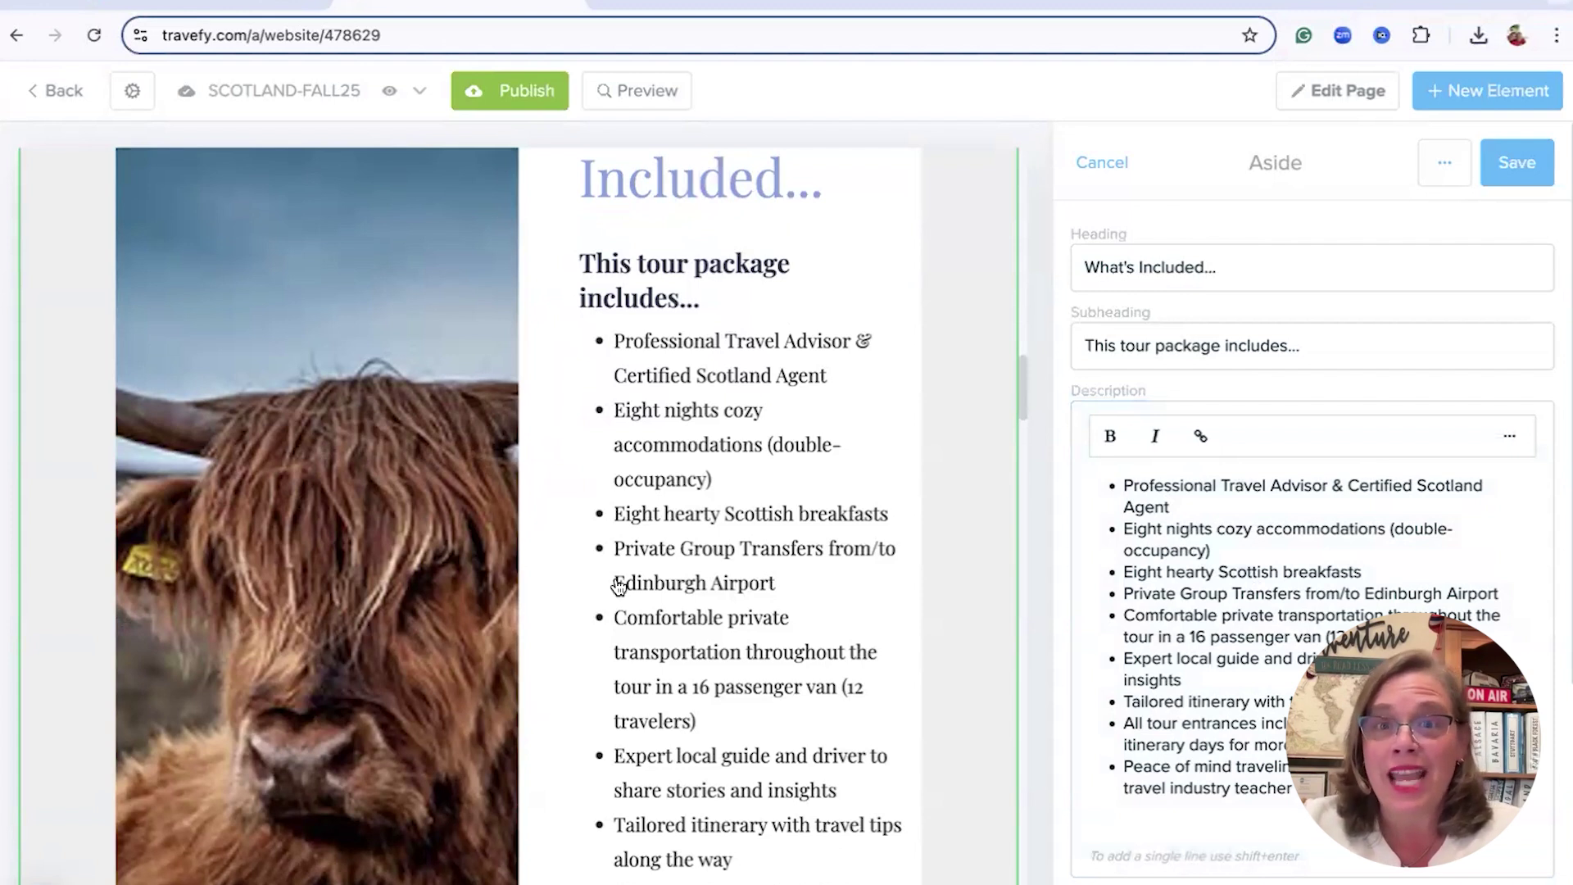
{"action": "scroll", "coordinate": [620, 584], "scroll_direction": "down", "scroll_amount": 2}
{"action": "scroll", "coordinate": [620, 585], "scroll_direction": "down", "scroll_amount": 3}
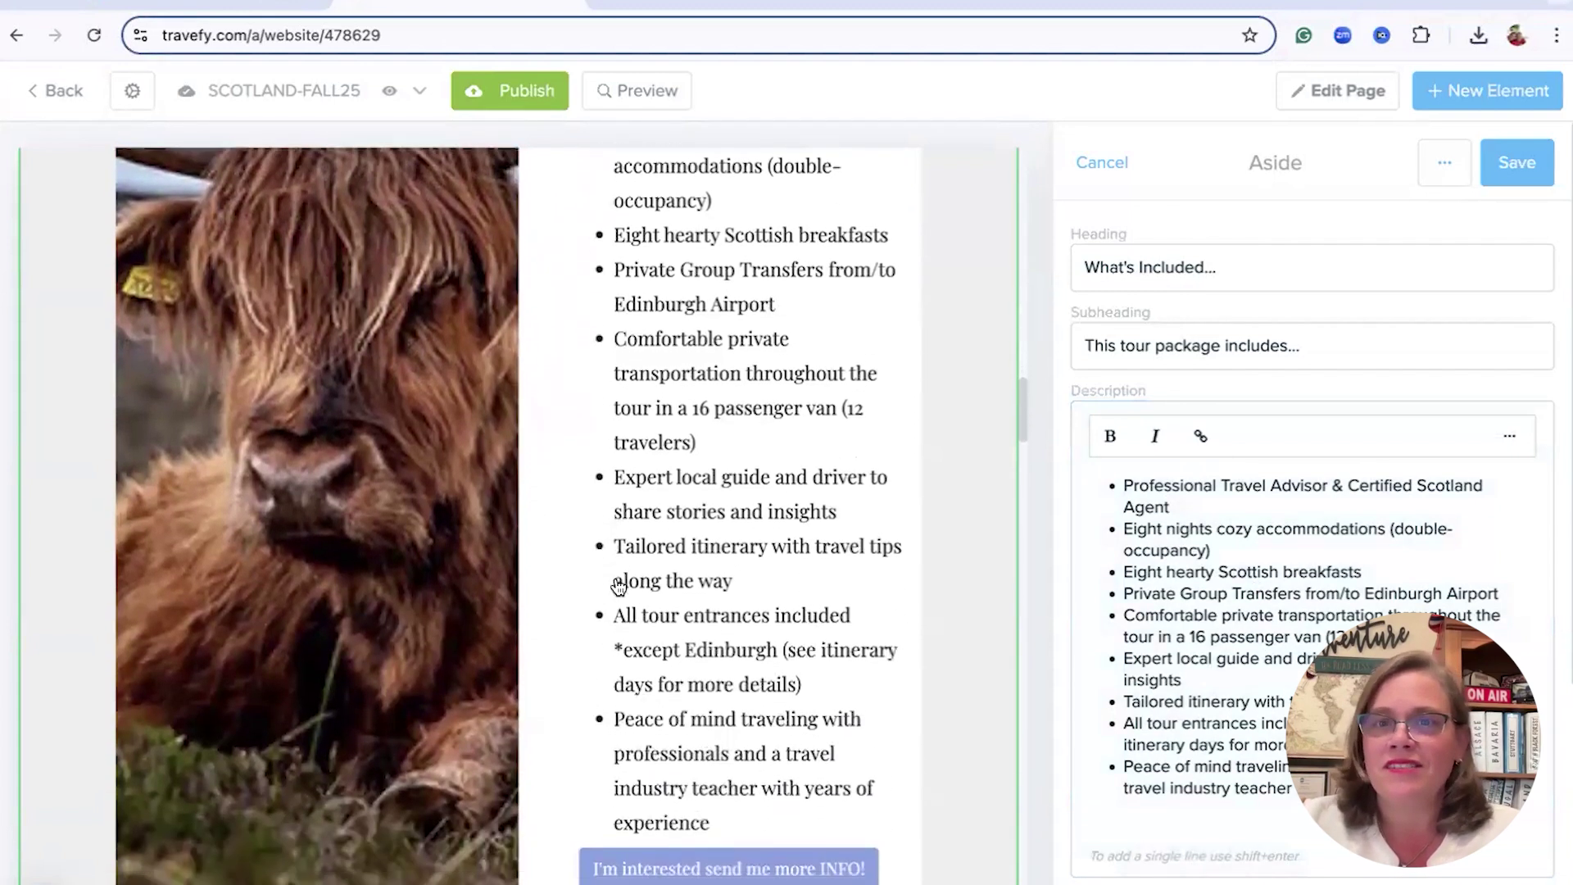
{"action": "scroll", "coordinate": [620, 585], "scroll_direction": "down", "scroll_amount": 1}
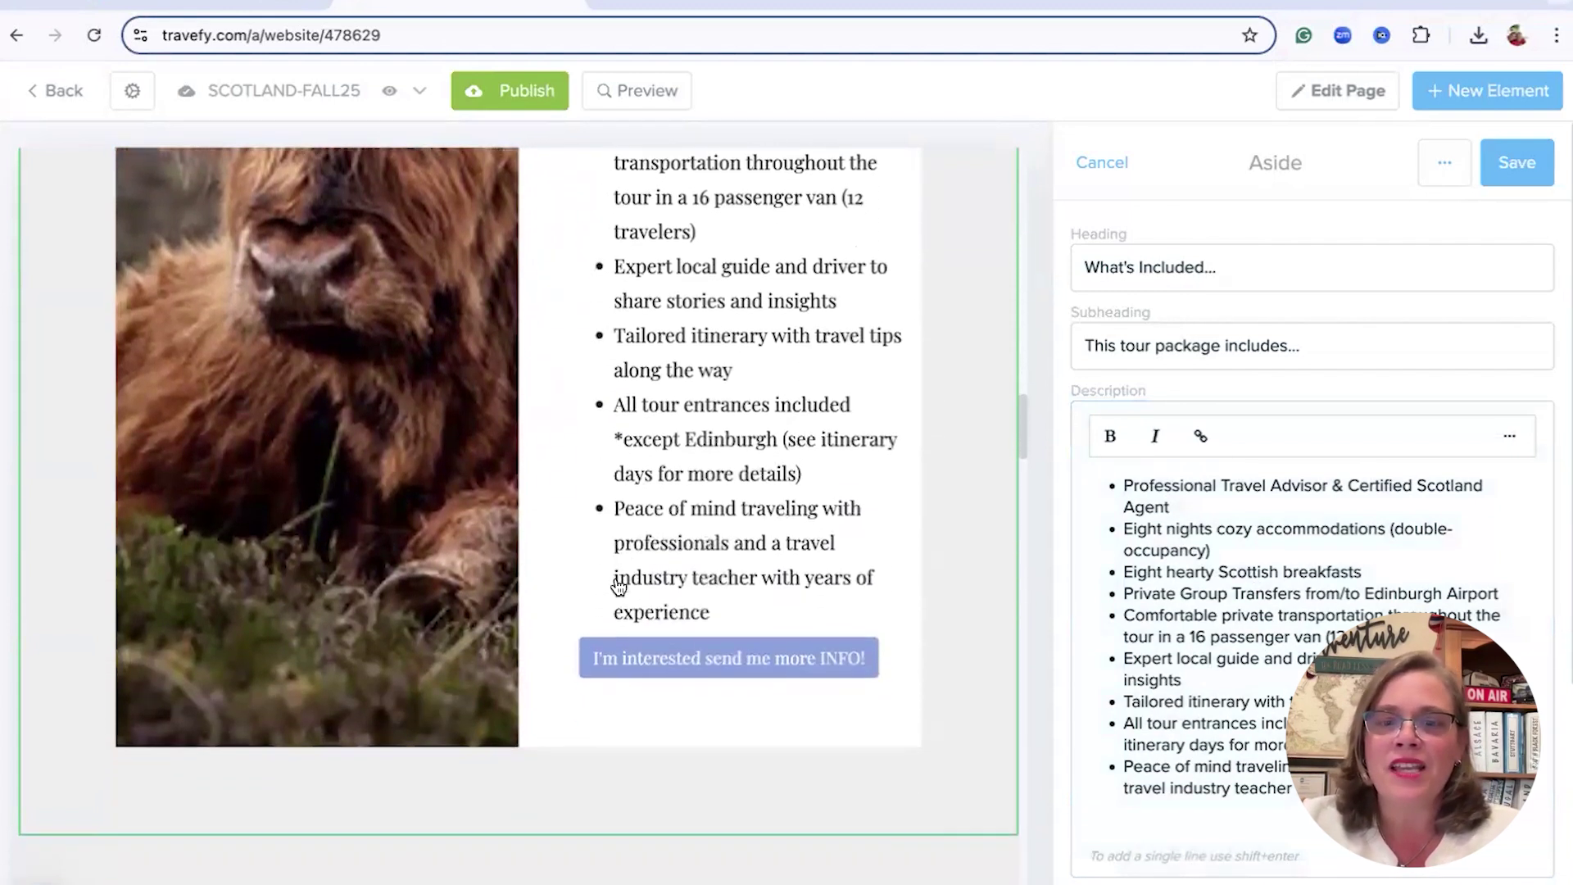
{"action": "left_click", "coordinate": [702, 673]}
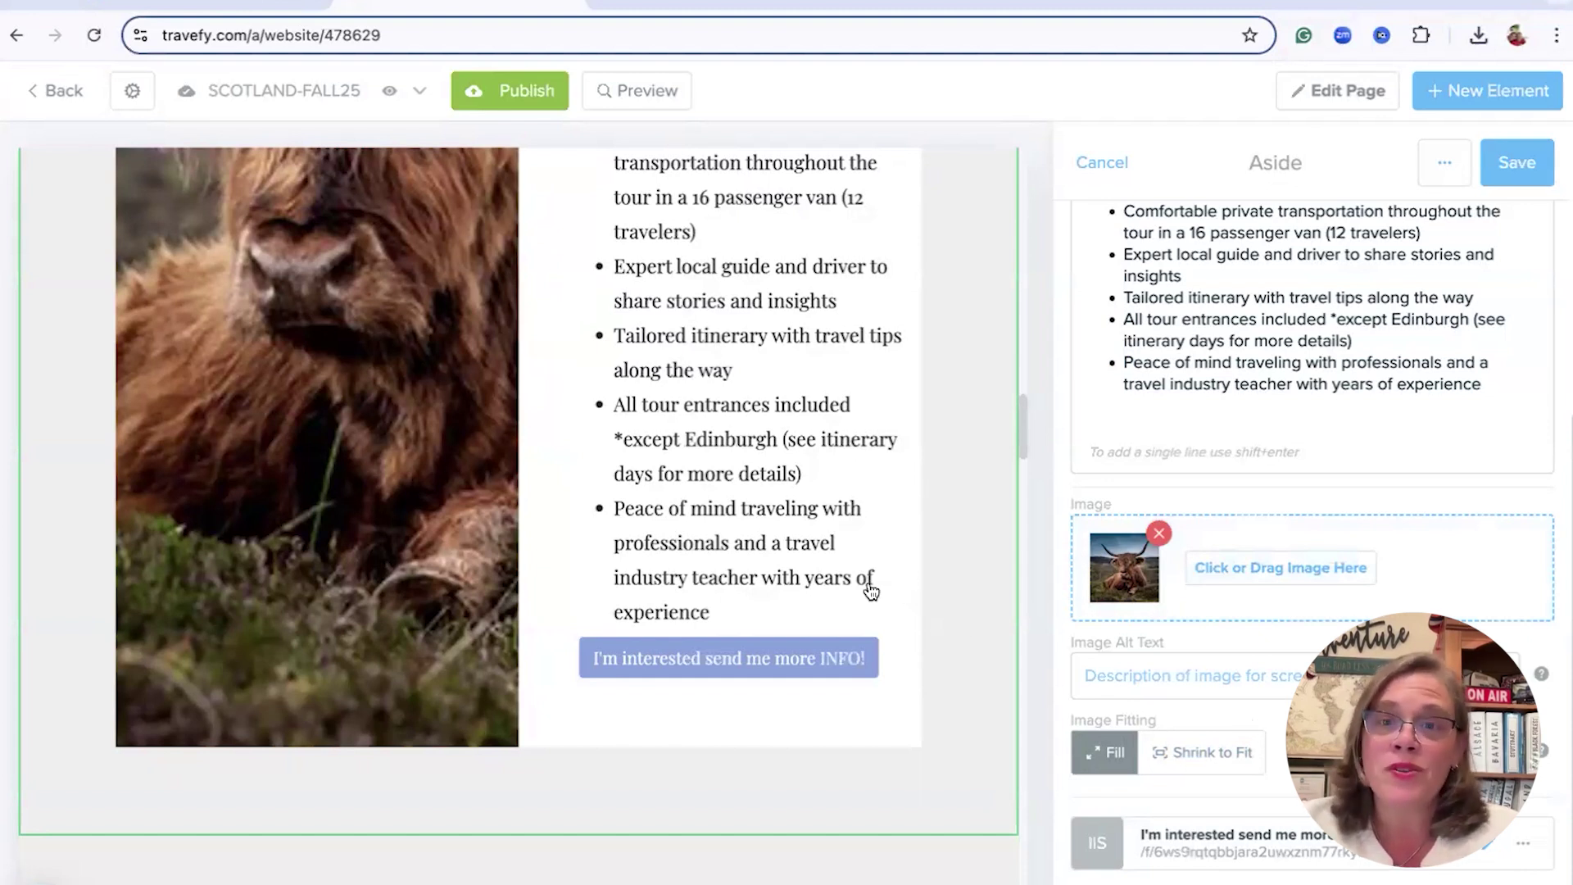
{"action": "scroll", "coordinate": [868, 591], "scroll_direction": "down", "scroll_amount": 1}
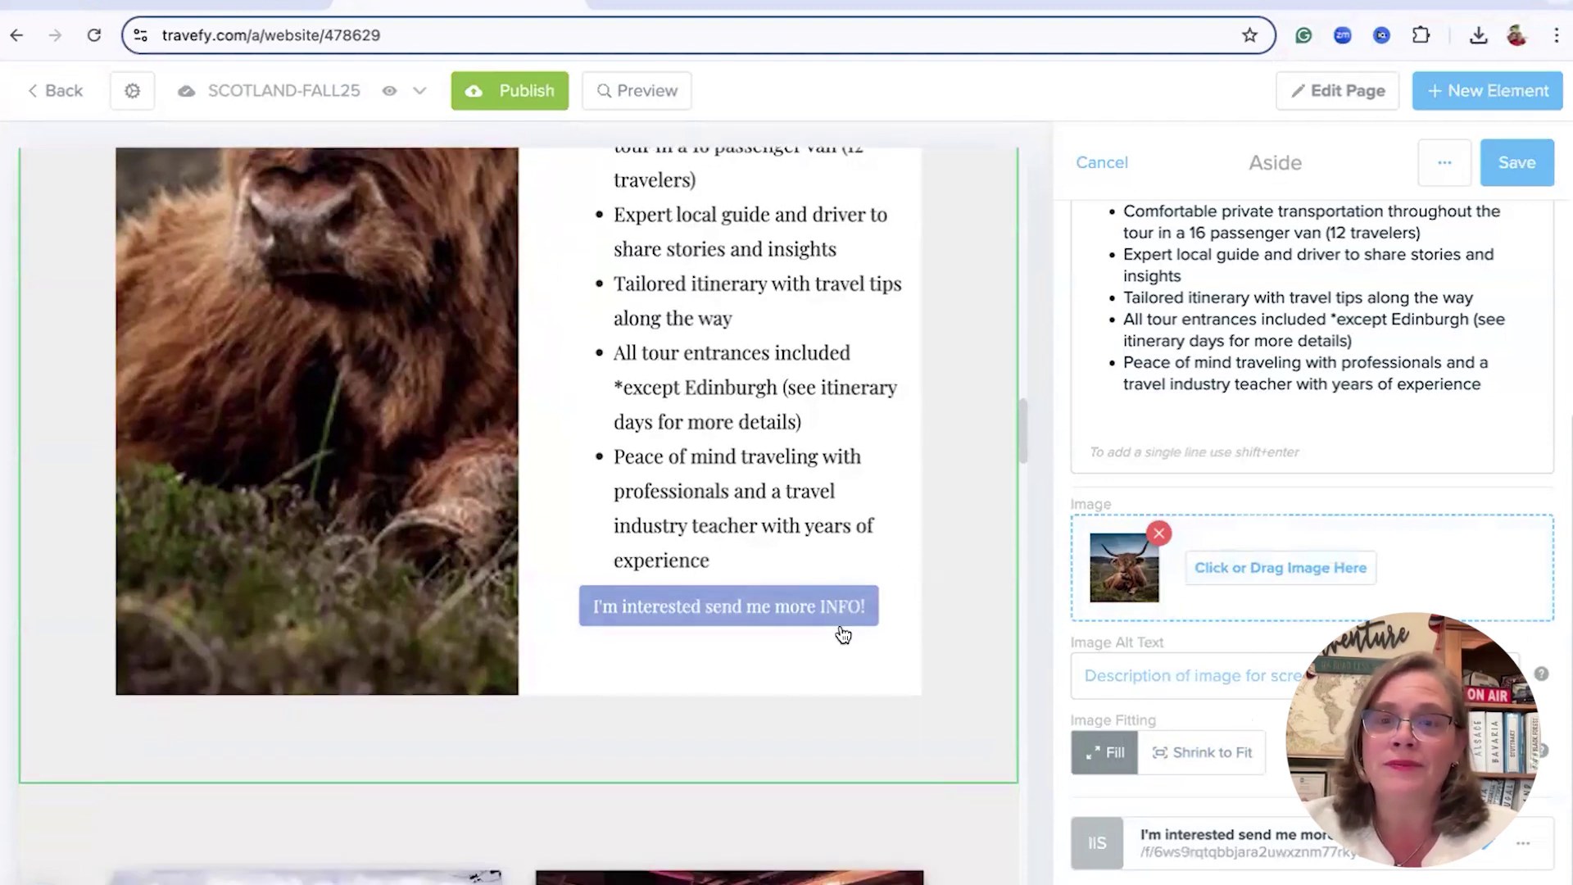
- Read through the Itinerary Highlights and Accommodations cards, covering the Edinburgh, Oban and Inverness stays and the room occupancy notes
{"action": "scroll", "coordinate": [841, 631], "scroll_direction": "down", "scroll_amount": 5}
{"action": "scroll", "coordinate": [841, 633], "scroll_direction": "down", "scroll_amount": 5}
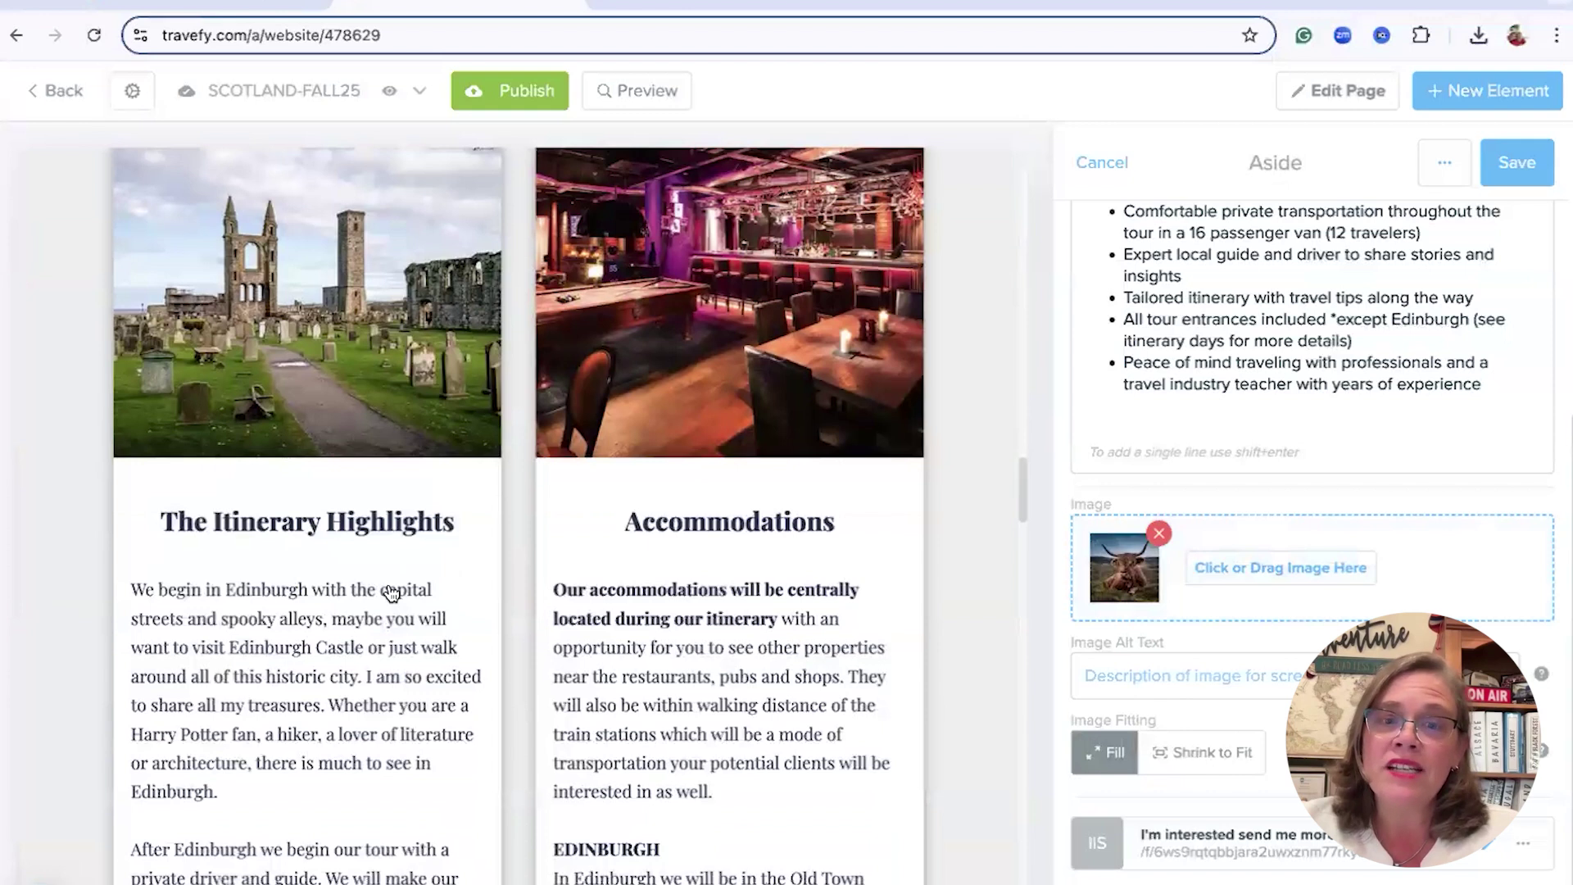
{"action": "scroll", "coordinate": [638, 557], "scroll_direction": "down", "scroll_amount": 3}
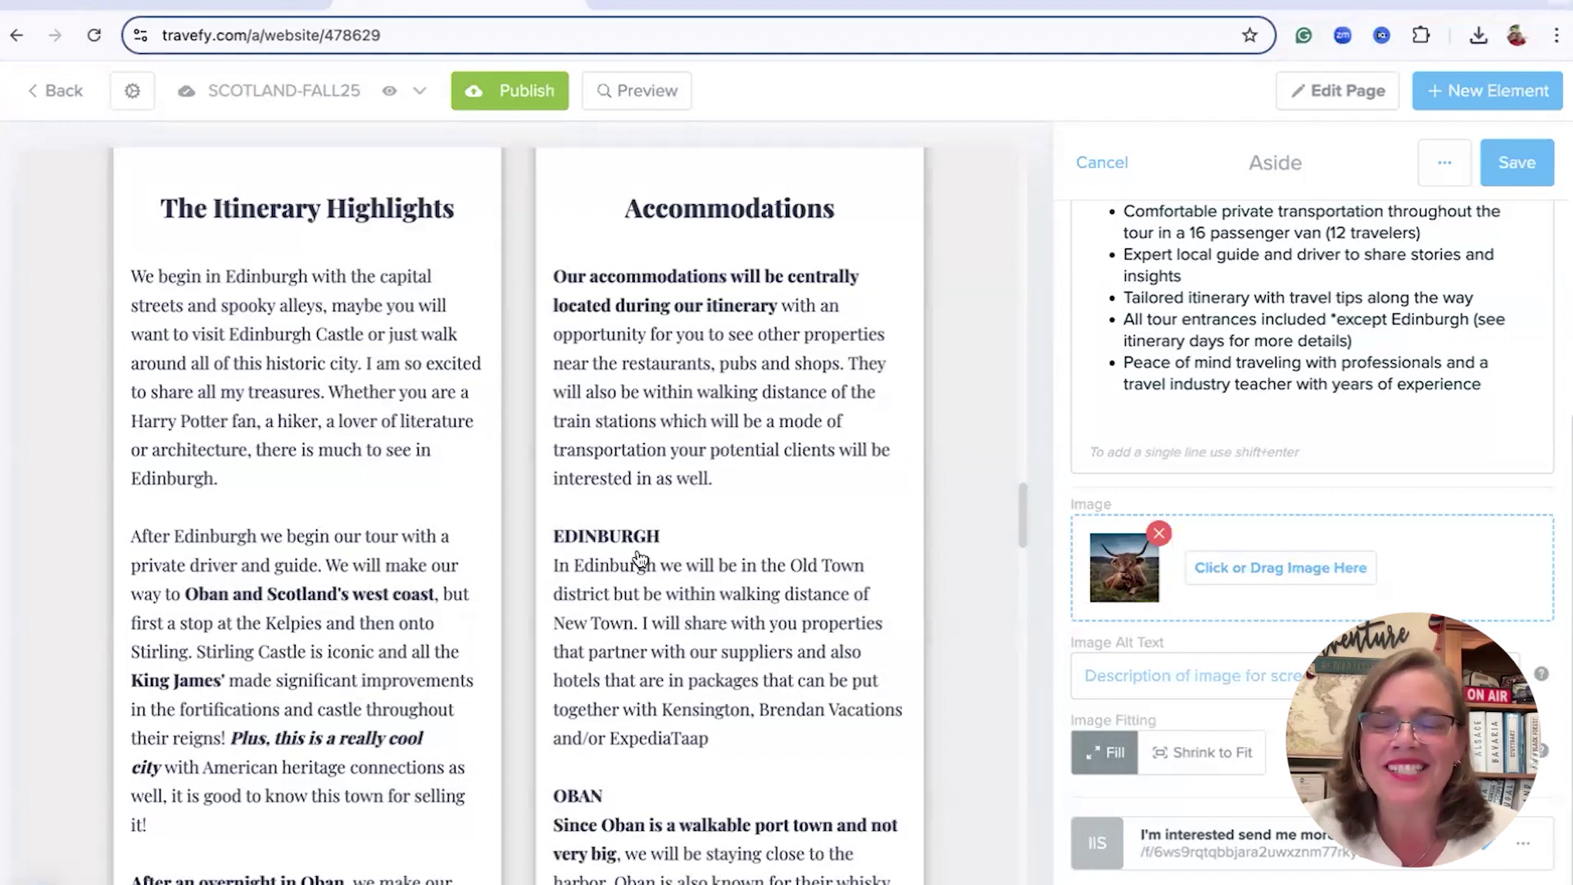
{"action": "scroll", "coordinate": [640, 558], "scroll_direction": "down", "scroll_amount": 2}
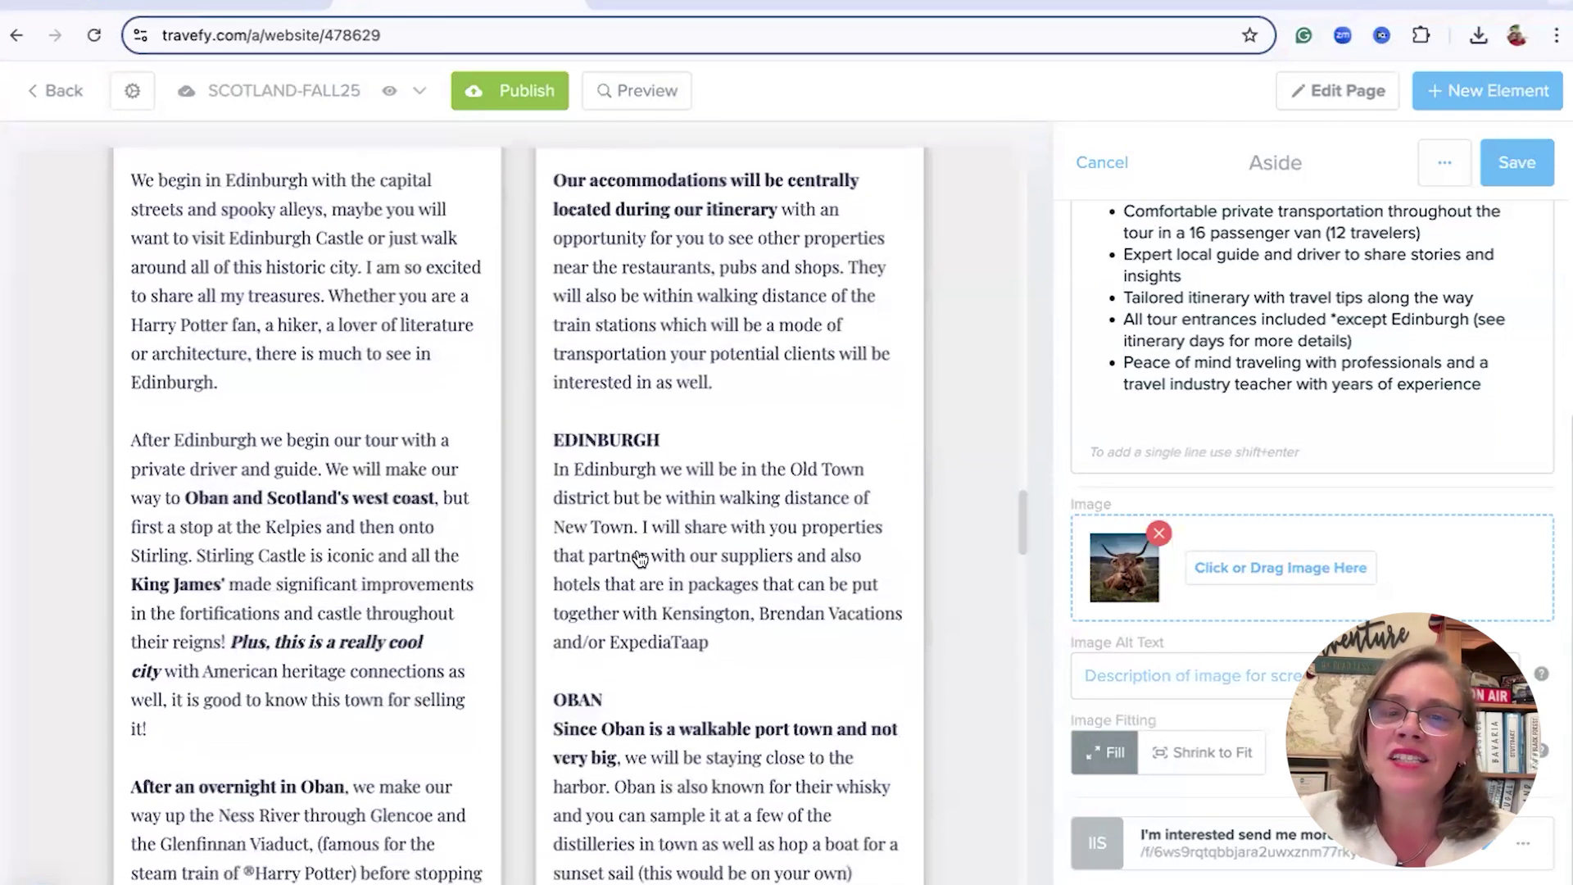
{"action": "scroll", "coordinate": [640, 558], "scroll_direction": "up", "scroll_amount": 2}
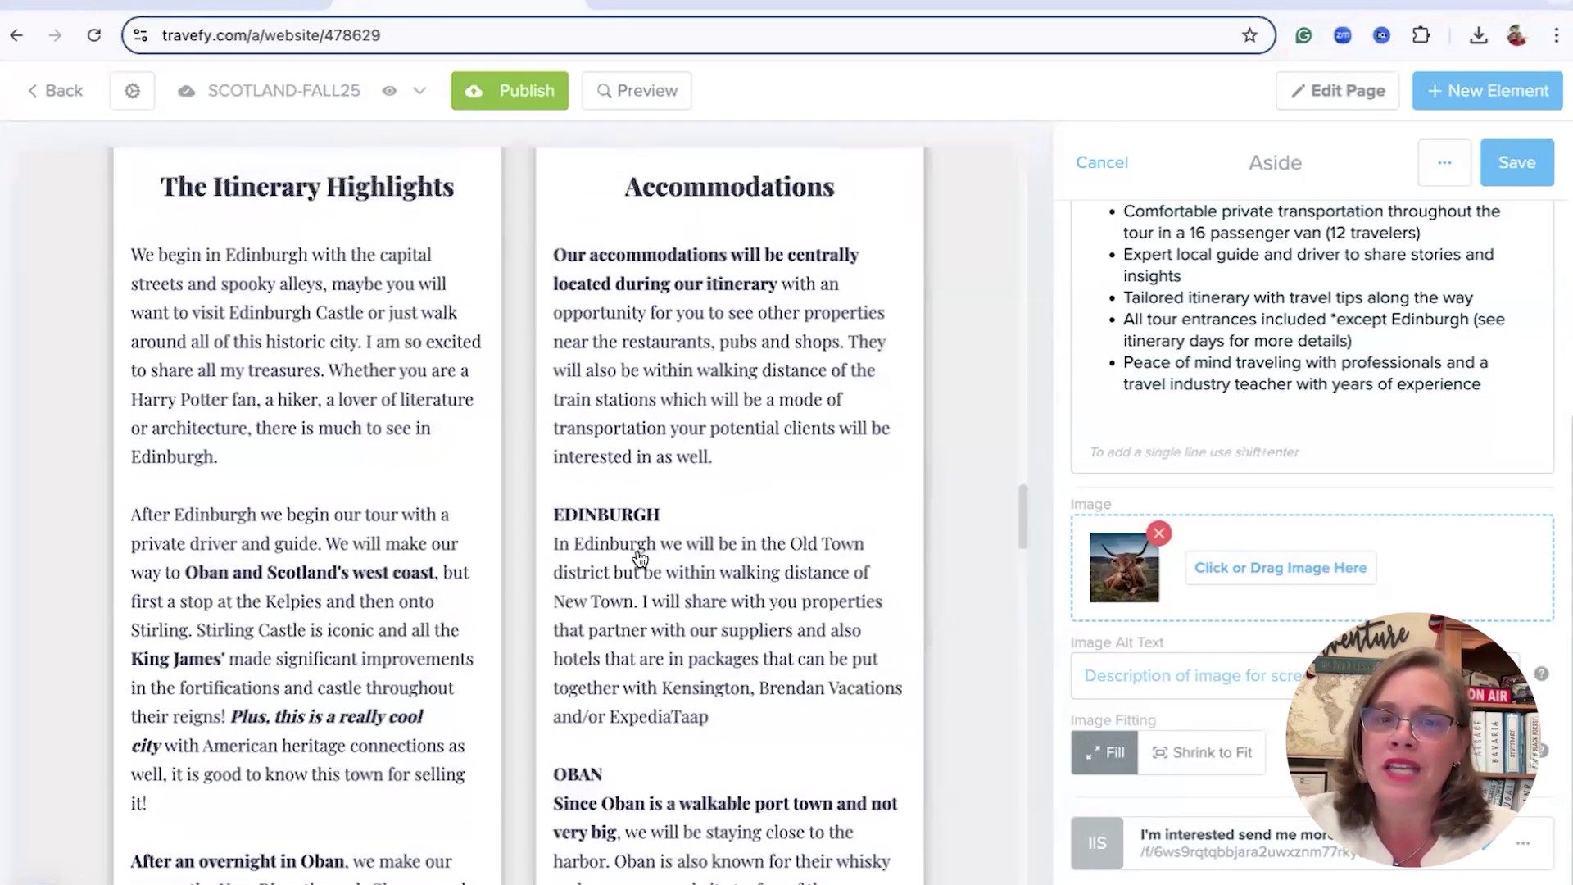
{"action": "scroll", "coordinate": [640, 558], "scroll_direction": "down", "scroll_amount": 5}
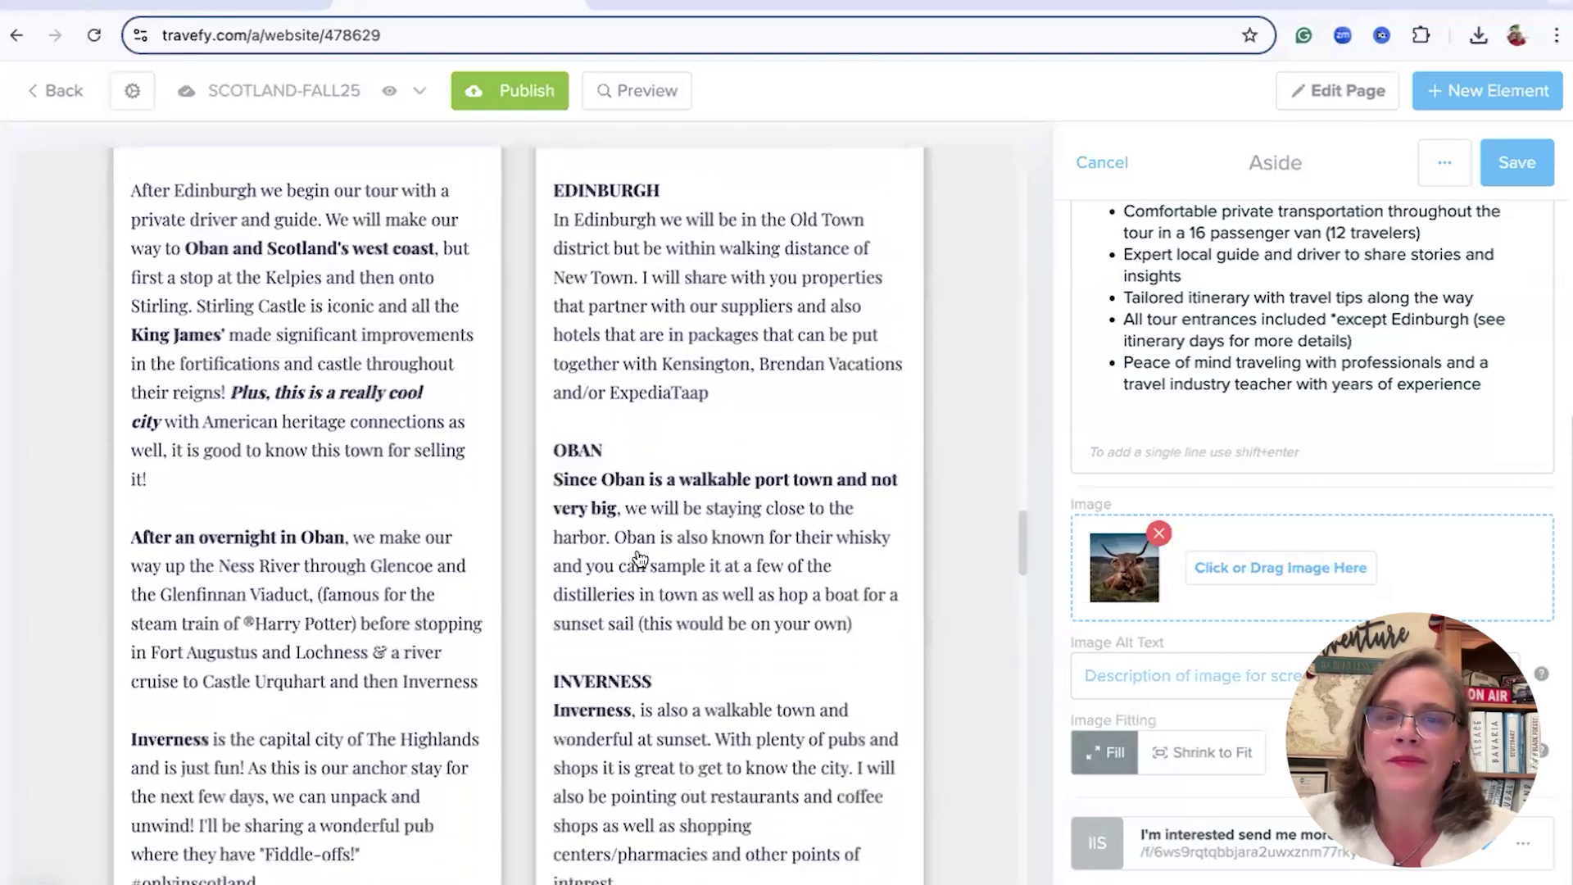
{"action": "scroll", "coordinate": [640, 558], "scroll_direction": "down", "scroll_amount": 2}
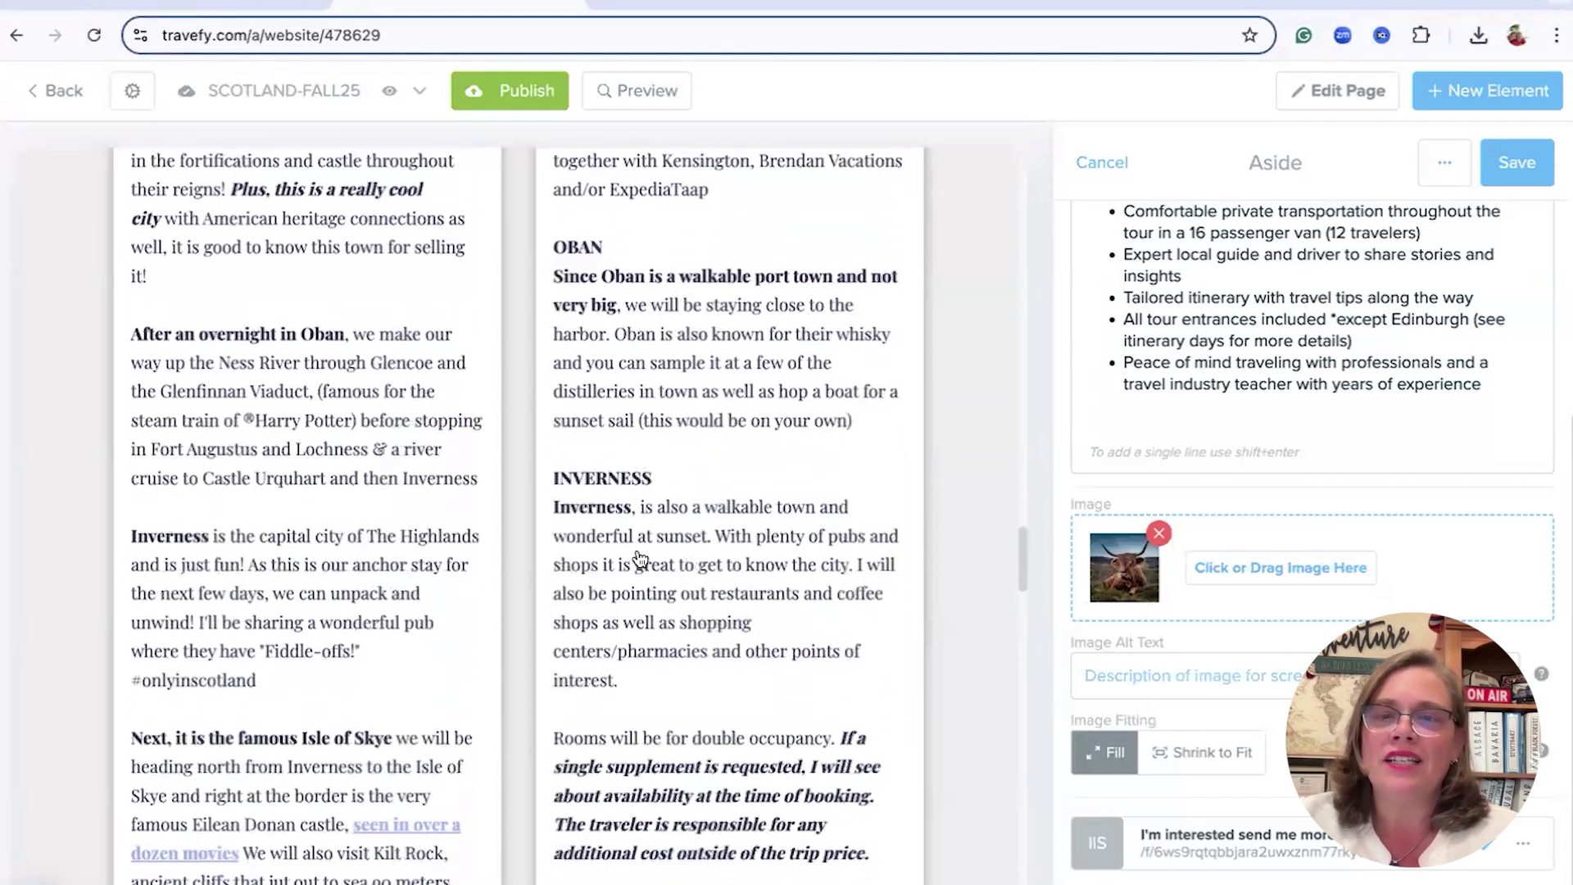
{"action": "scroll", "coordinate": [667, 389], "scroll_direction": "down", "scroll_amount": 1}
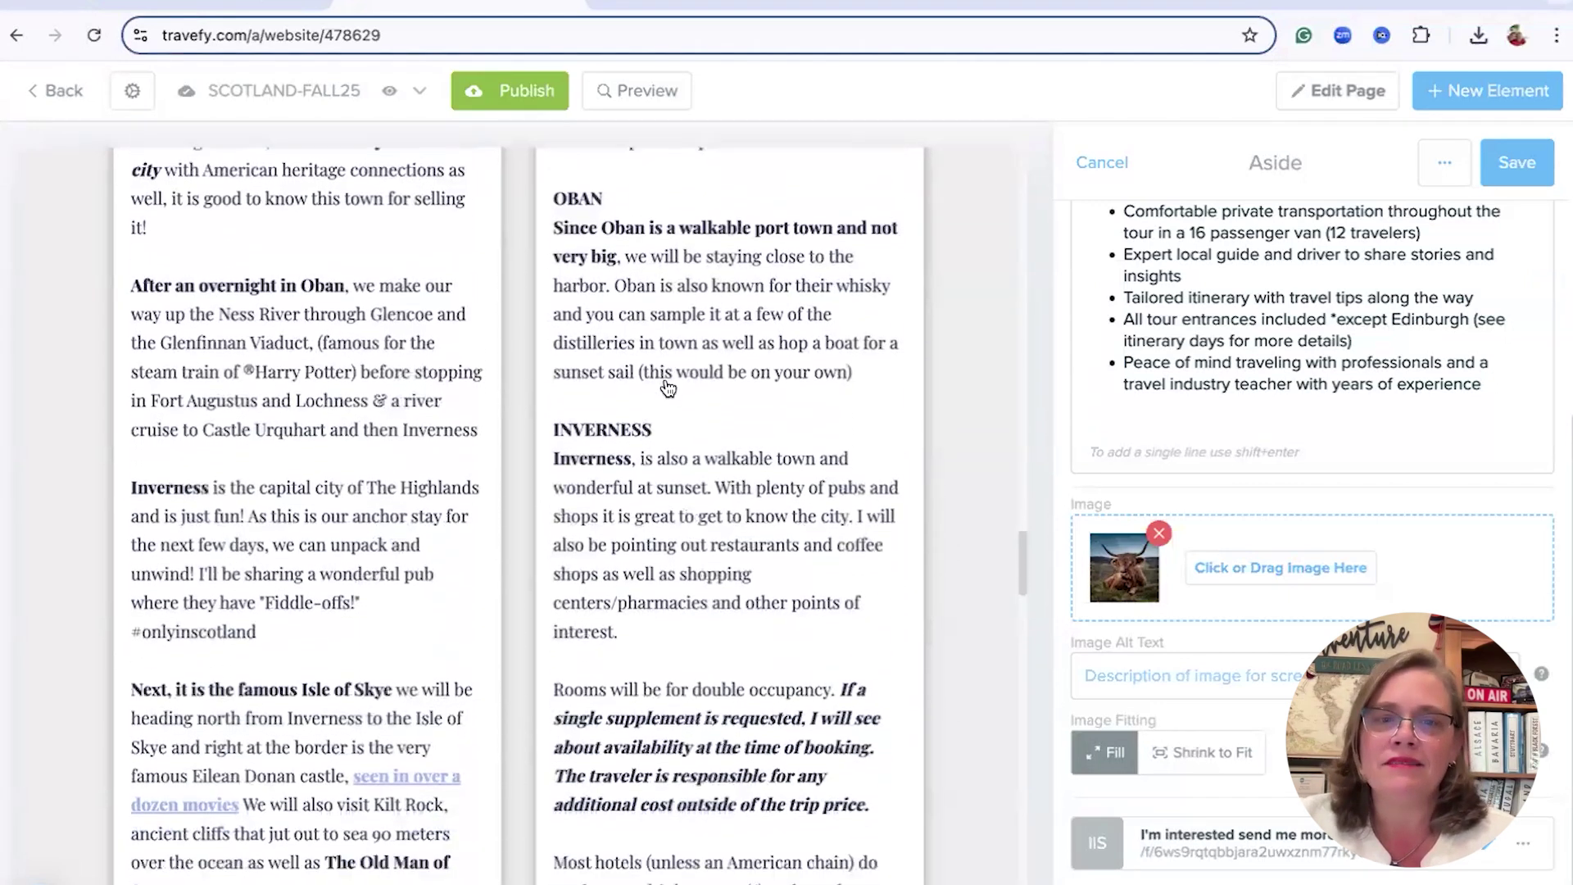
{"action": "scroll", "coordinate": [668, 388], "scroll_direction": "down", "scroll_amount": 4}
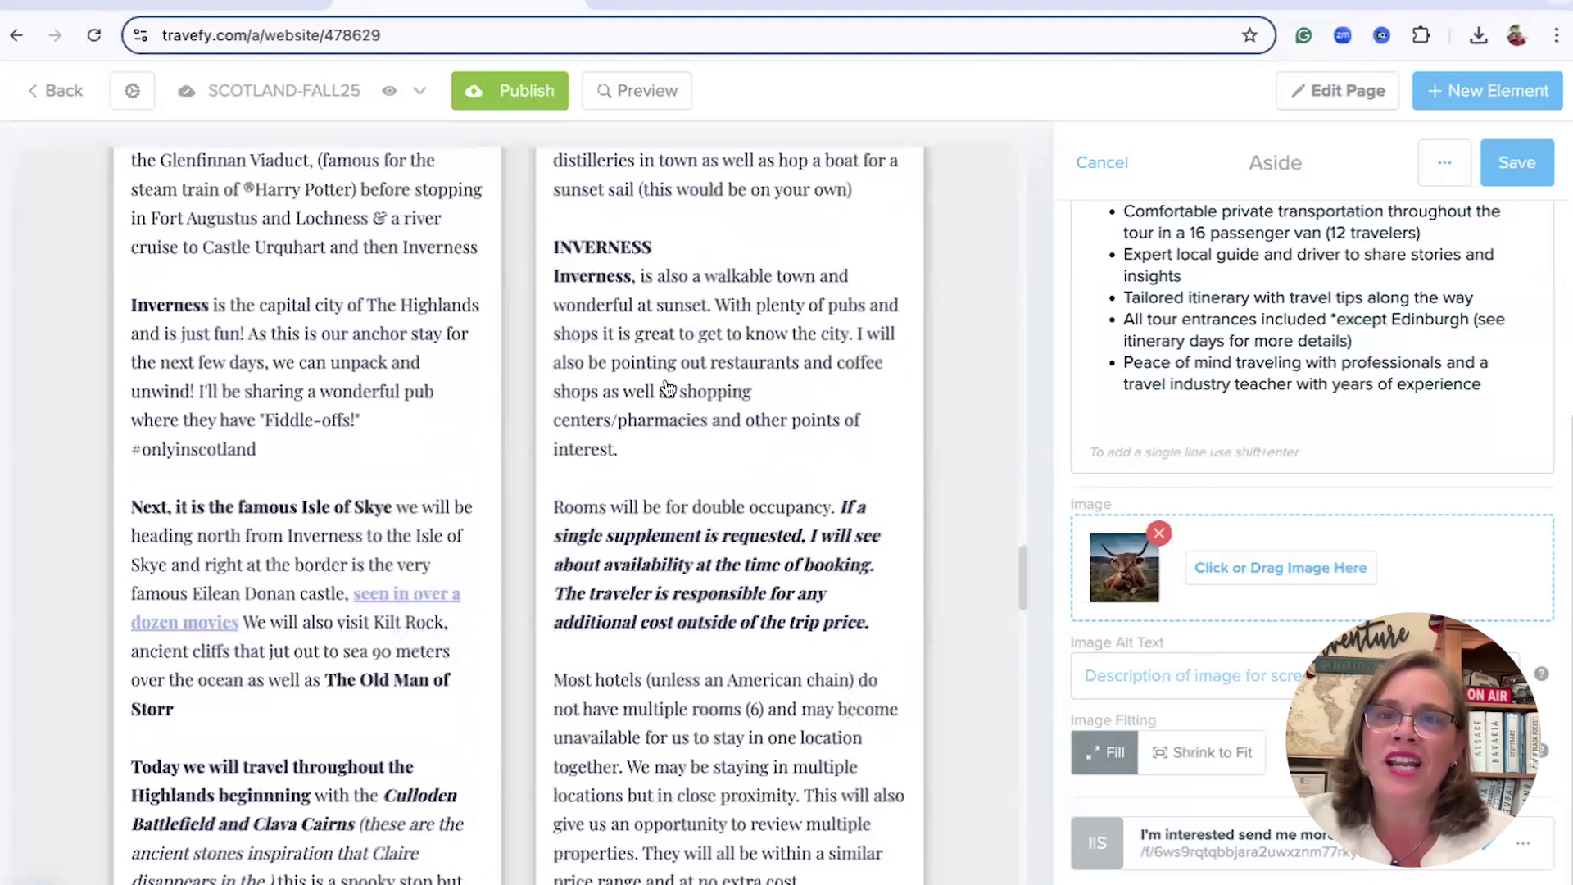
{"action": "scroll", "coordinate": [667, 388], "scroll_direction": "down", "scroll_amount": 2}
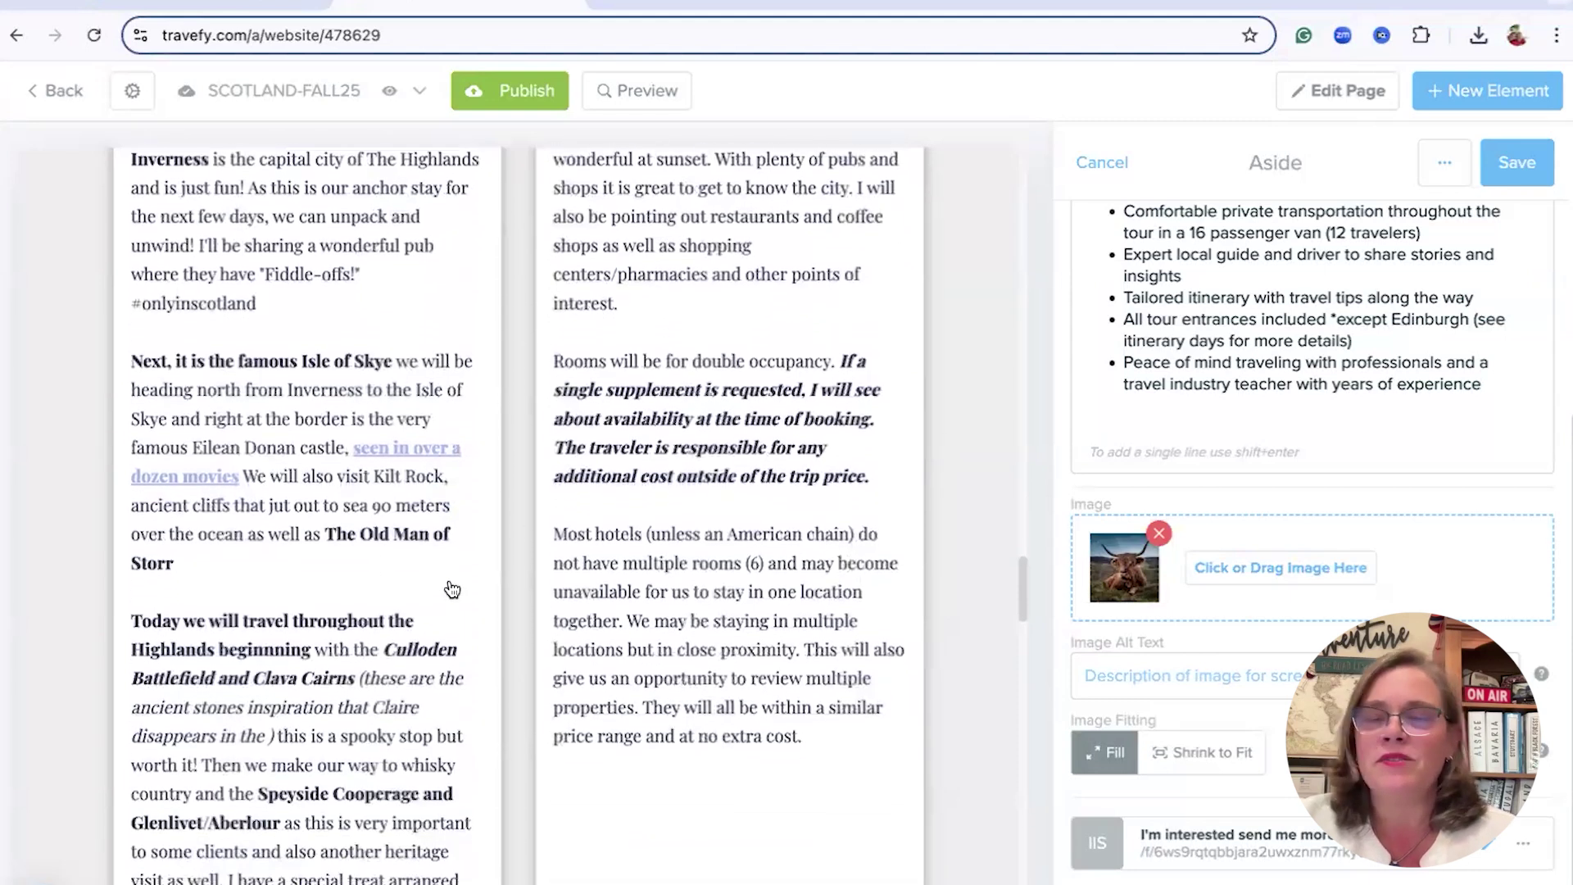
- Review the rest of the Itinerary Highlights card, from the Inverness paragraph down to its View Day-to-Day Itinerary button
{"action": "scroll", "coordinate": [449, 587], "scroll_direction": "down", "scroll_amount": 2}
{"action": "scroll", "coordinate": [346, 518], "scroll_direction": "up", "scroll_amount": 5}
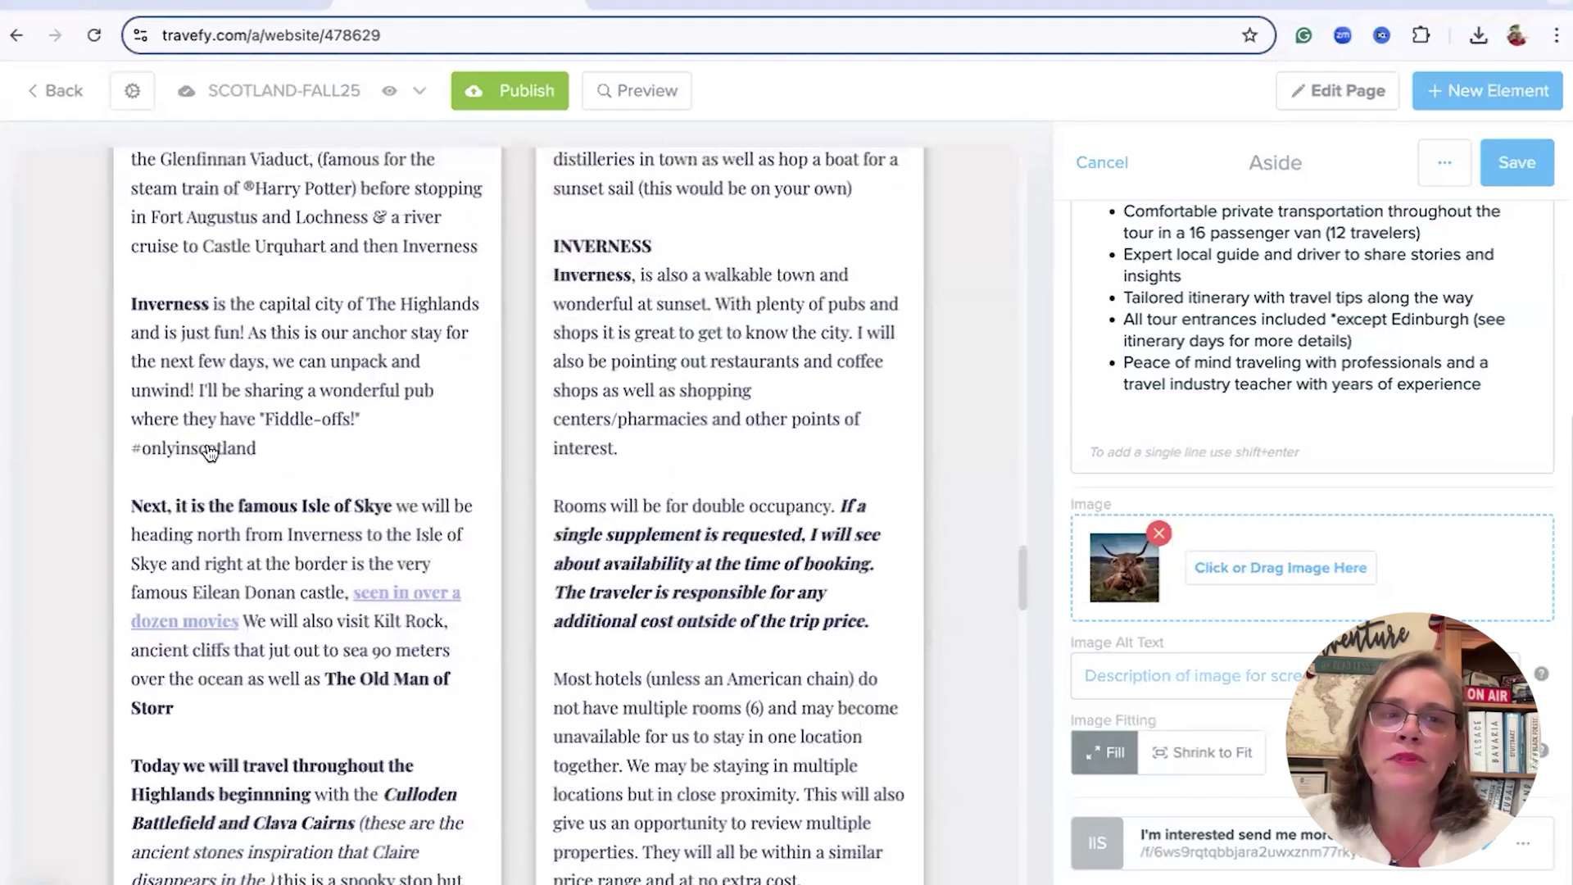
{"action": "scroll", "coordinate": [294, 479], "scroll_direction": "down", "scroll_amount": 1}
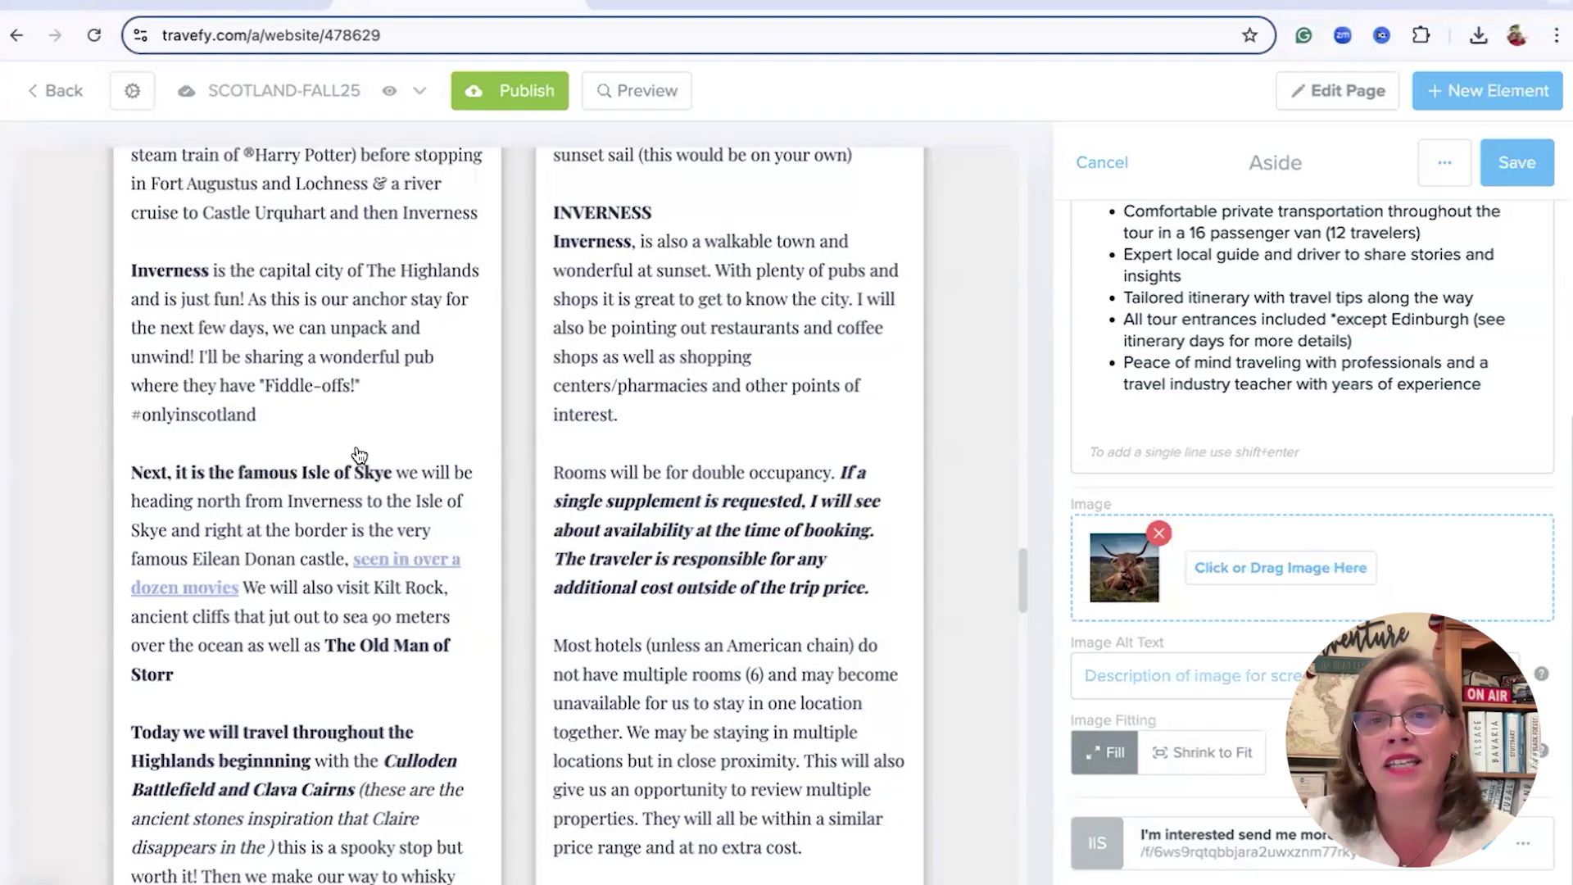
{"action": "scroll", "coordinate": [359, 455], "scroll_direction": "down", "scroll_amount": 3}
{"action": "scroll", "coordinate": [358, 454], "scroll_direction": "down", "scroll_amount": 10}
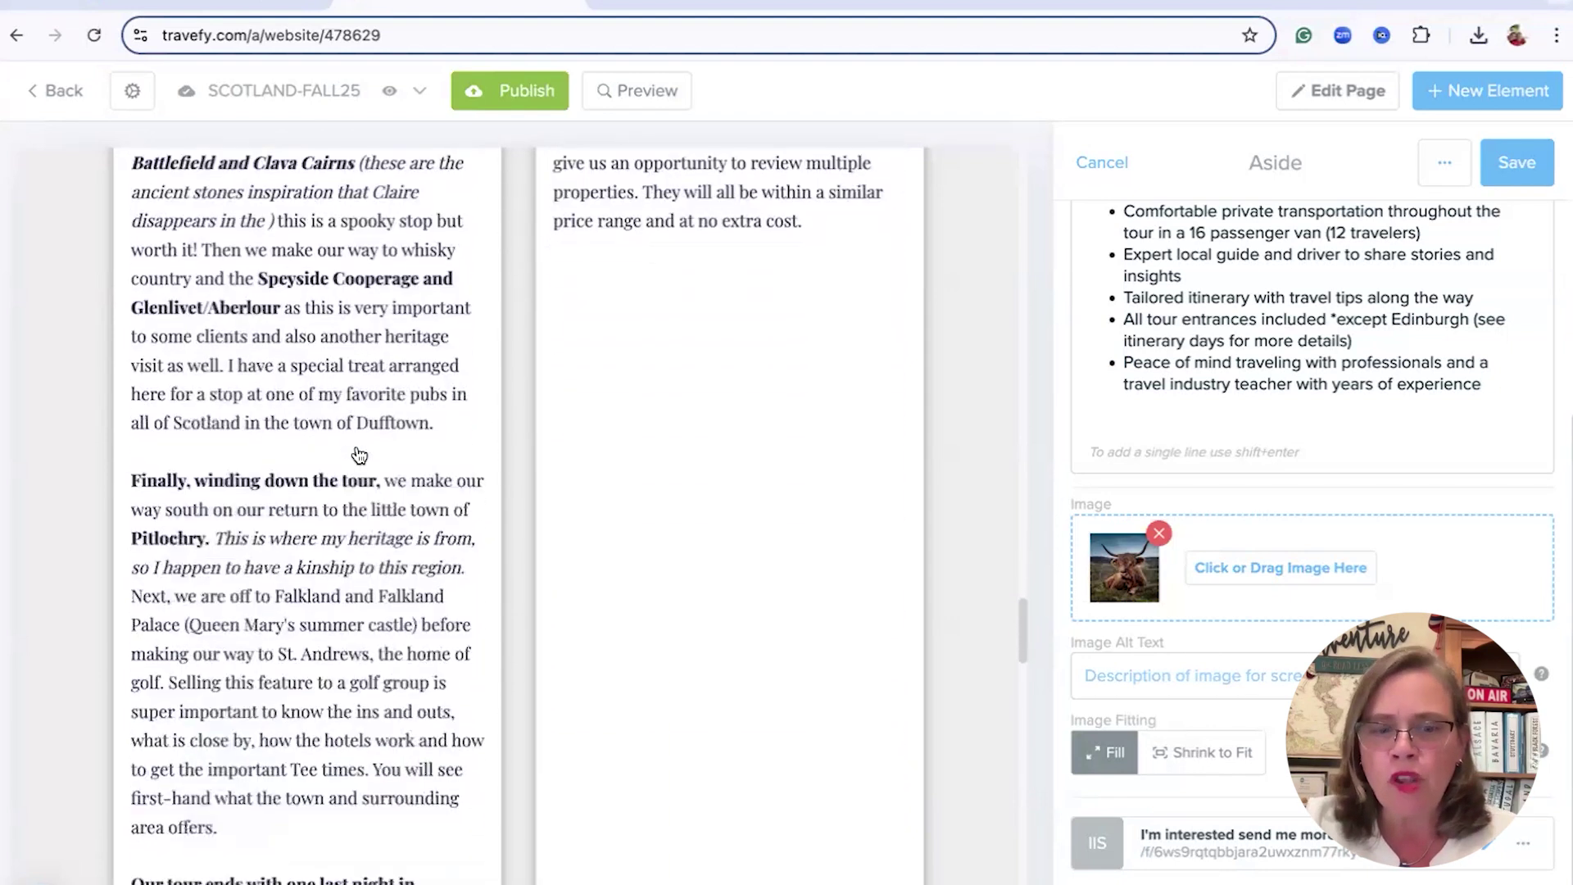
{"action": "scroll", "coordinate": [358, 455], "scroll_direction": "down", "scroll_amount": 1}
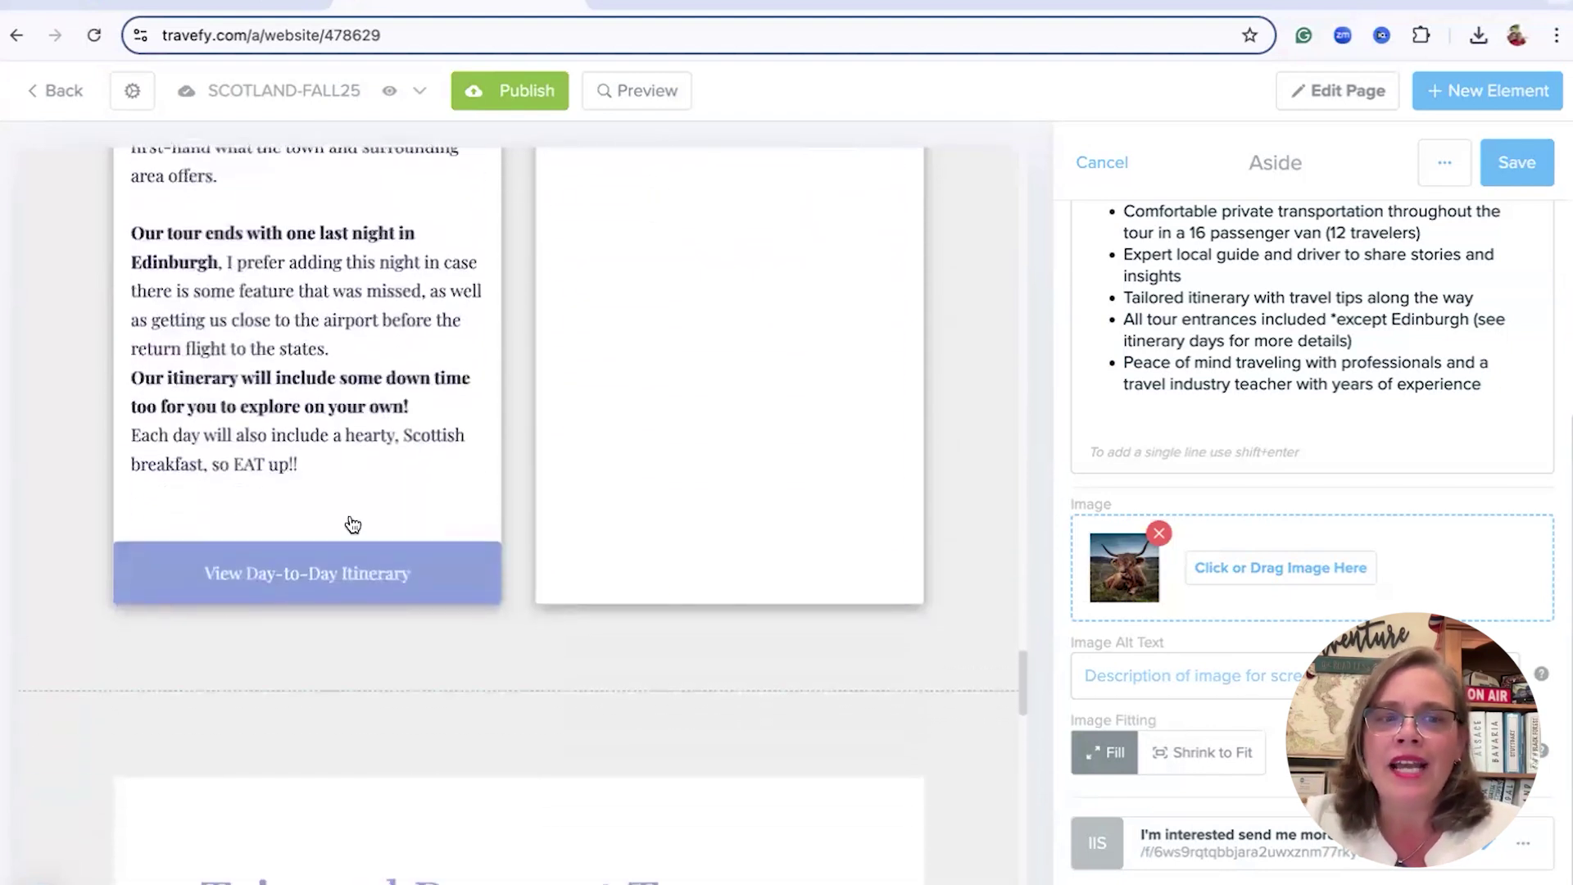
- Open The Itinerary Highlights card of the large card gallery for editing and inspect its View Day-to-Day Itinerary button's link settings
{"action": "left_click", "coordinate": [309, 587]}
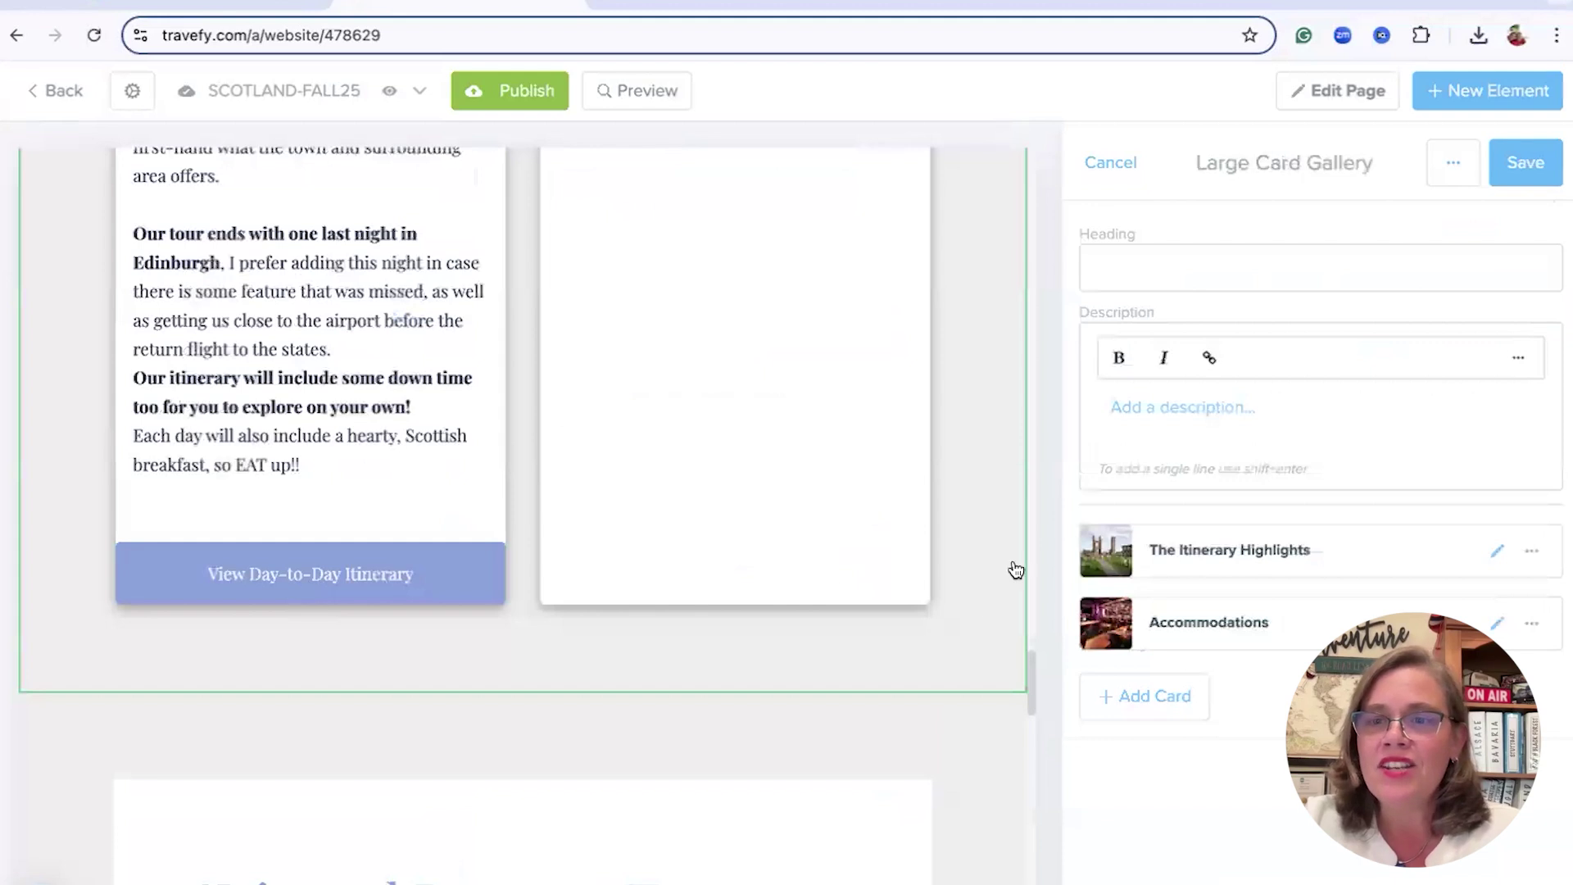
{"action": "left_click", "coordinate": [1498, 553]}
{"action": "scroll", "coordinate": [1423, 598], "scroll_direction": "down", "scroll_amount": 3}
{"action": "scroll", "coordinate": [1423, 598], "scroll_direction": "down", "scroll_amount": 15}
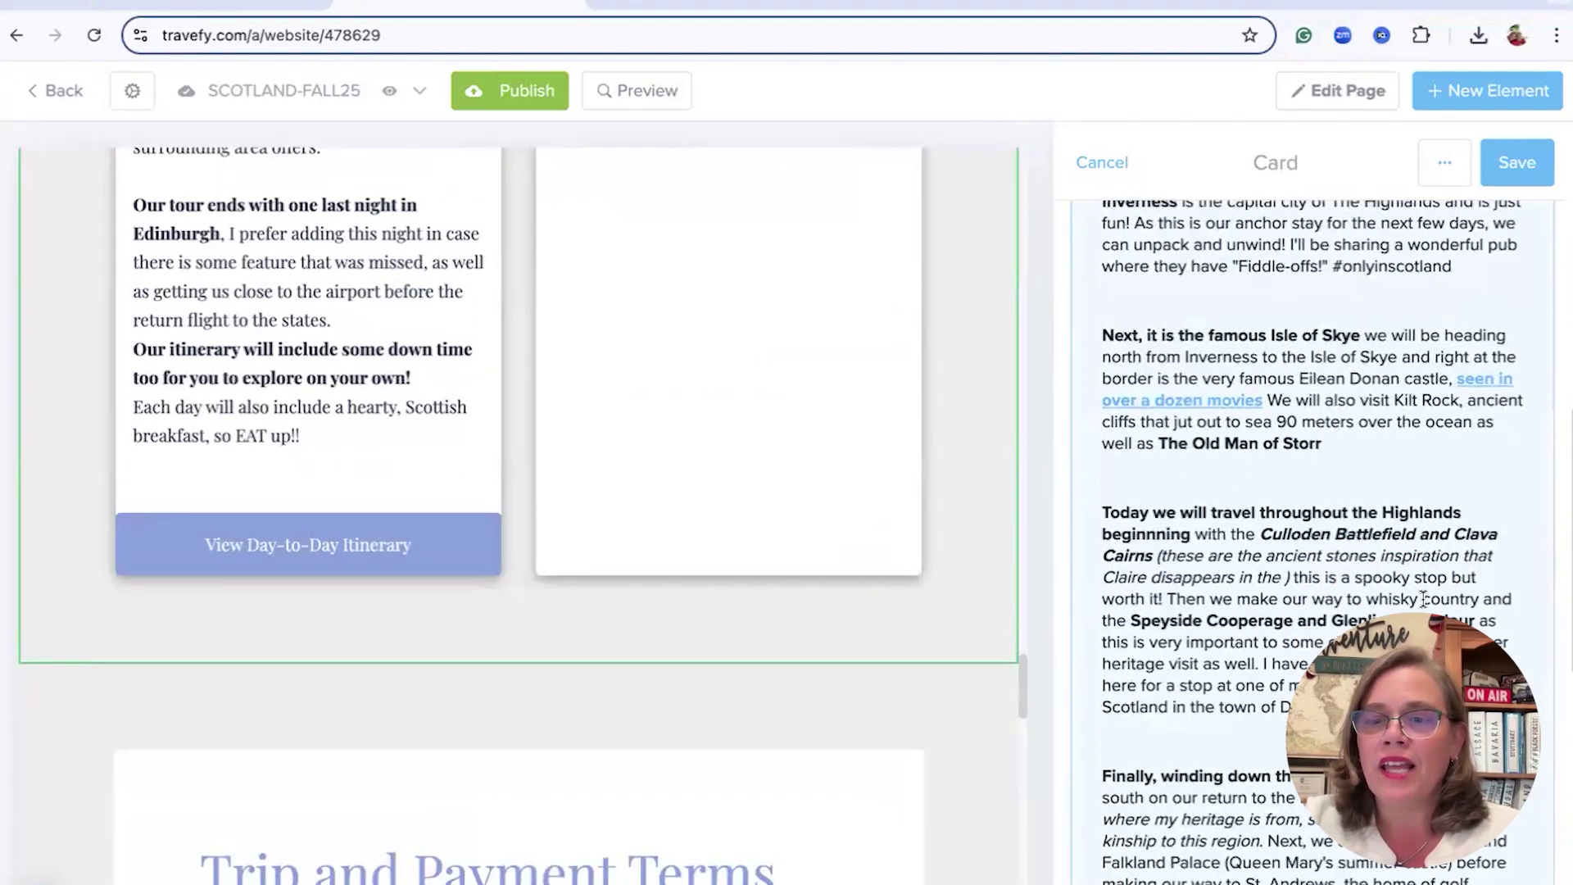
{"action": "scroll", "coordinate": [1426, 606], "scroll_direction": "down", "scroll_amount": 3}
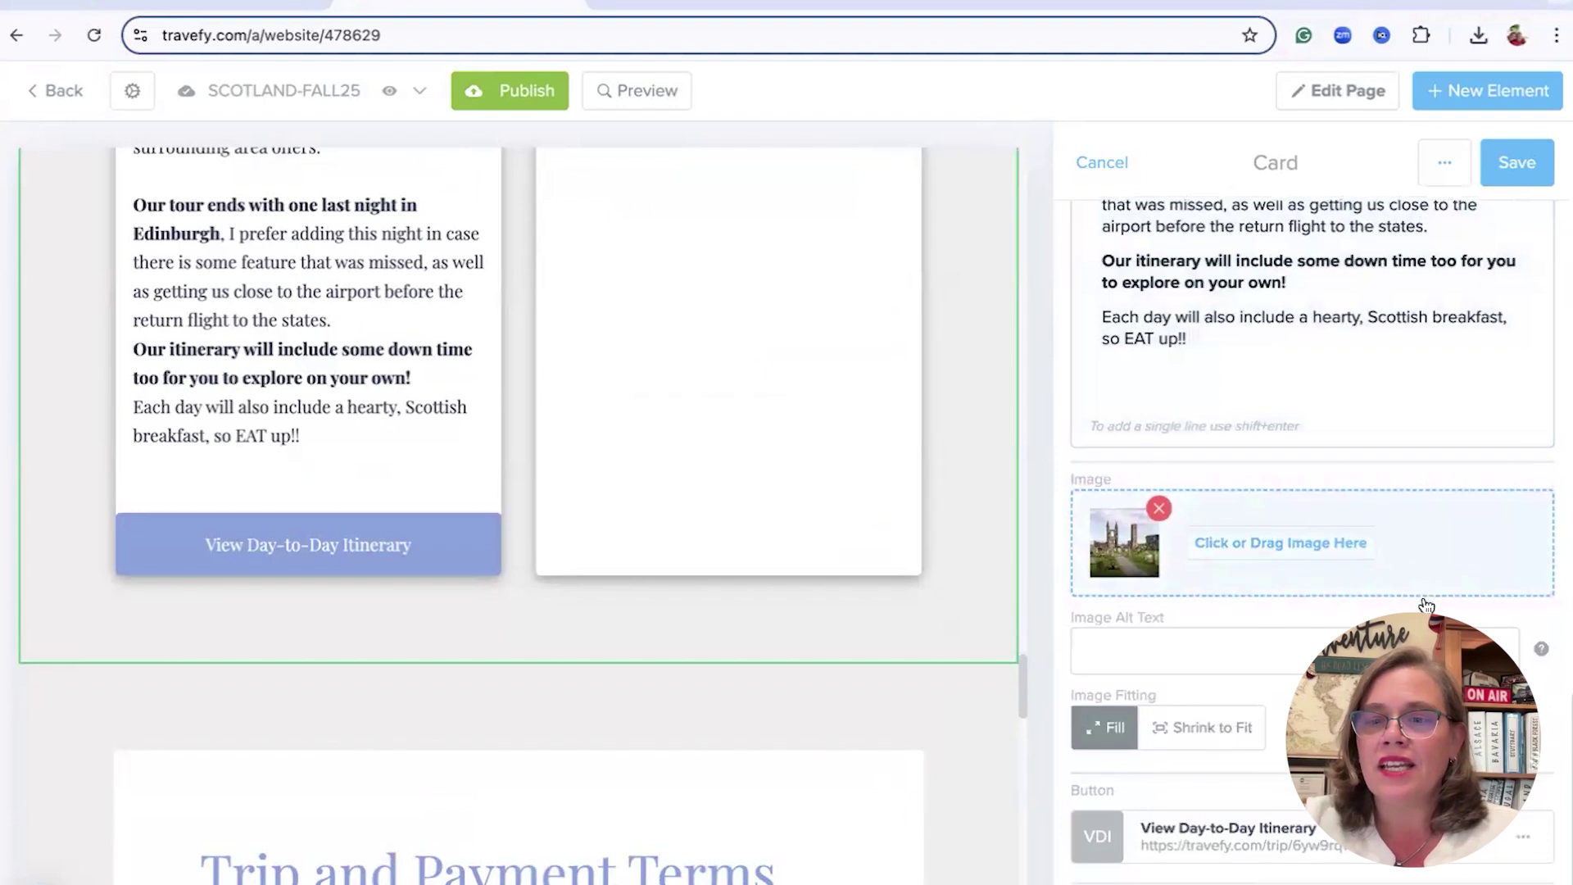
{"action": "left_click", "coordinate": [1488, 848]}
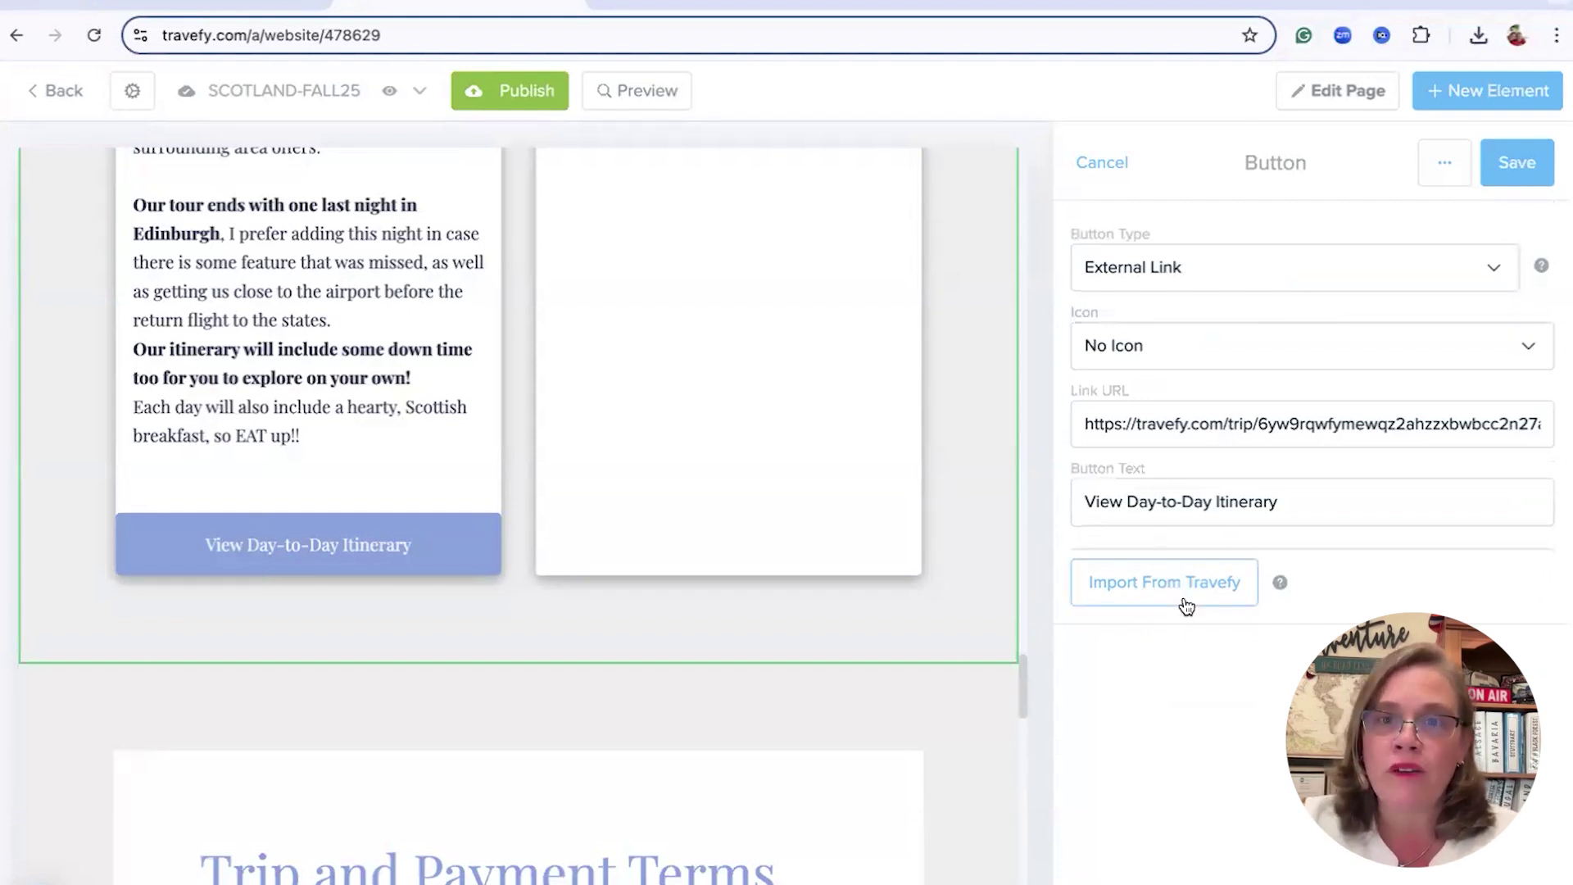
- Read through the Trip and Payment Terms section, including pricing, deposit, passport and flight details, down to the BOOK ME NOW link
{"action": "scroll", "coordinate": [942, 624], "scroll_direction": "down", "scroll_amount": 3}
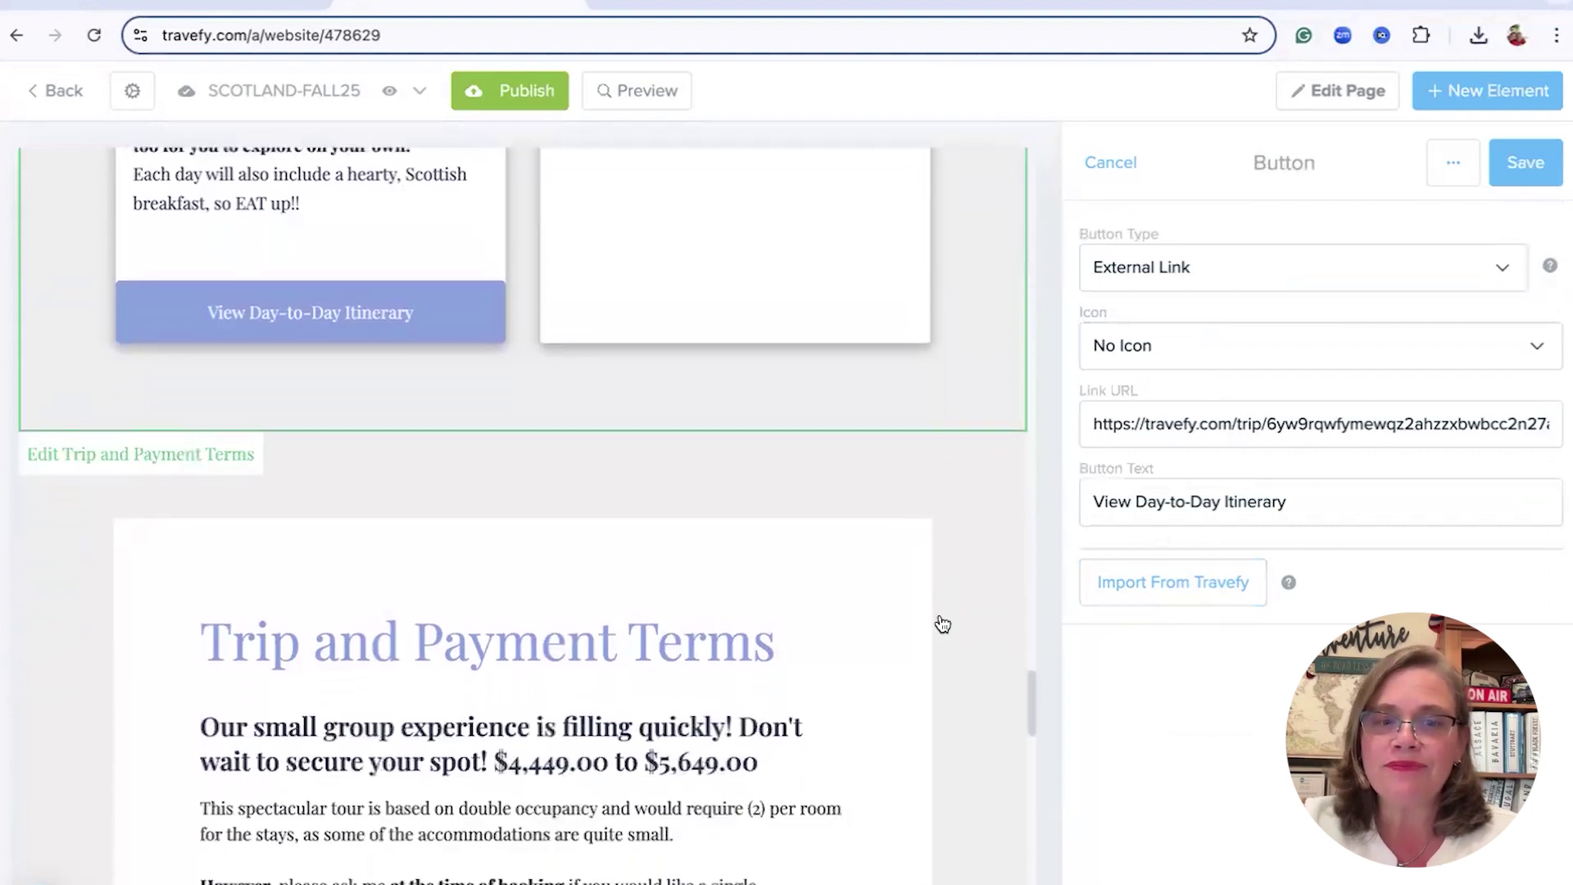
{"action": "scroll", "coordinate": [942, 625], "scroll_direction": "down", "scroll_amount": 5}
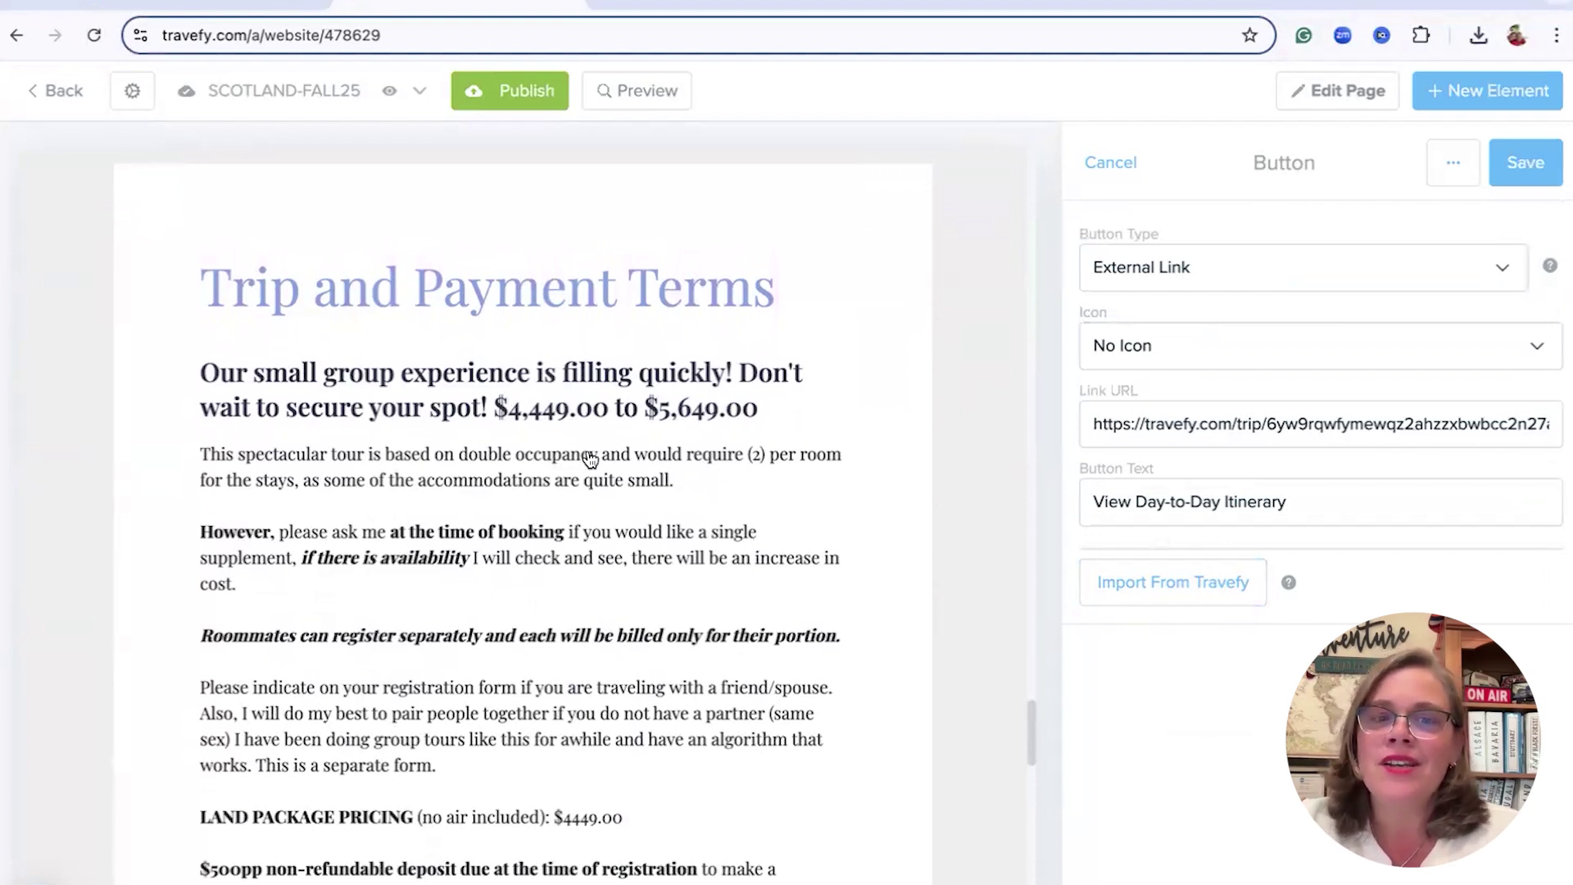
{"action": "scroll", "coordinate": [590, 458], "scroll_direction": "down", "scroll_amount": 1}
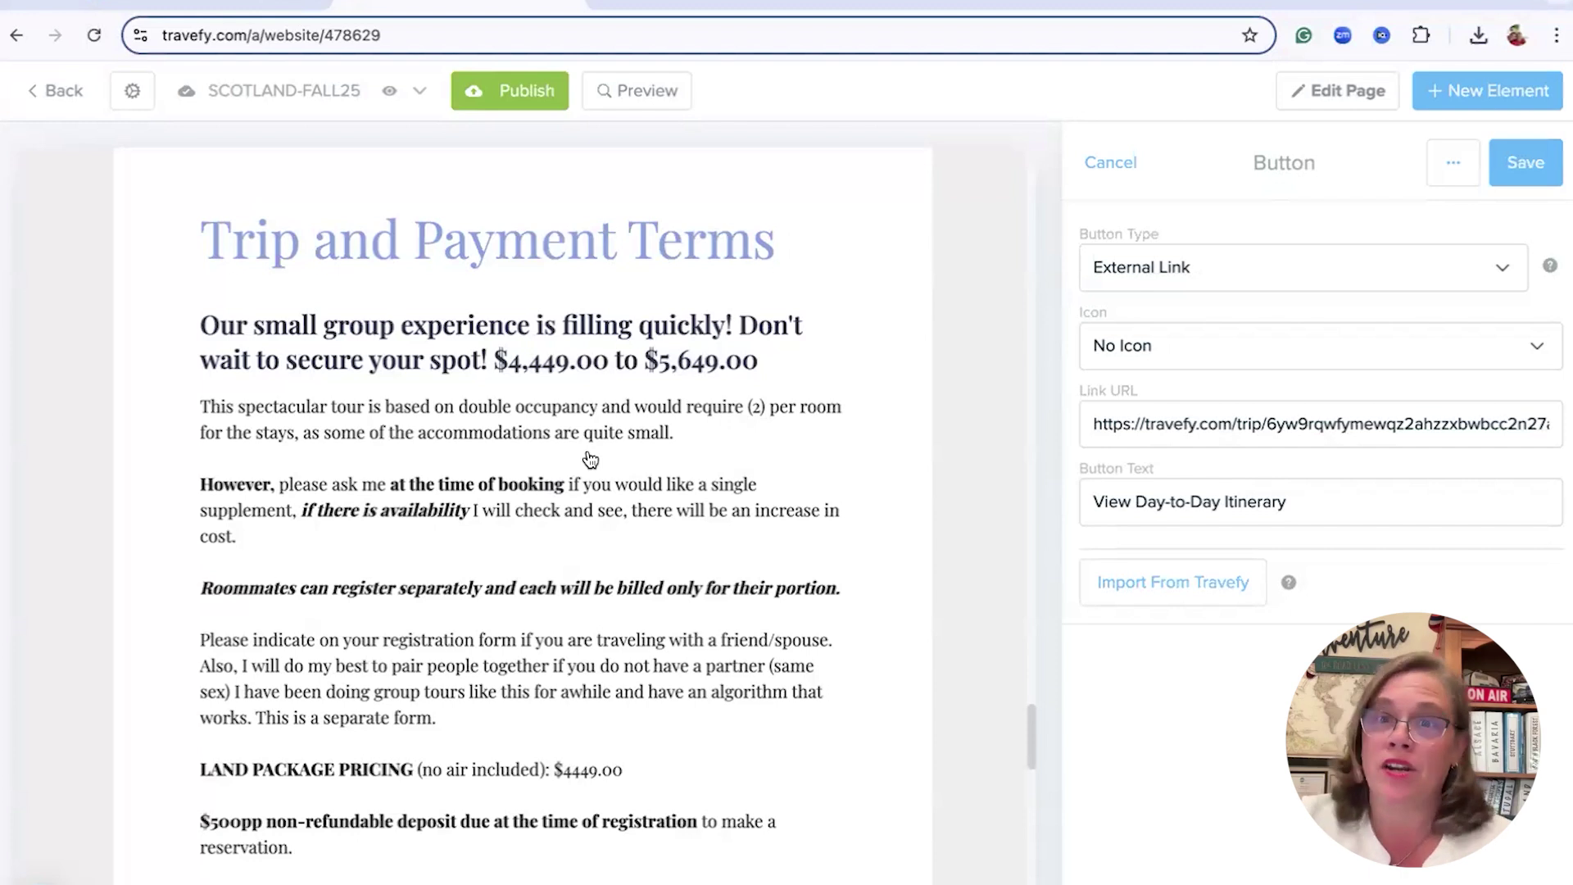
{"action": "scroll", "coordinate": [590, 459], "scroll_direction": "down", "scroll_amount": 3}
{"action": "scroll", "coordinate": [590, 458], "scroll_direction": "down", "scroll_amount": 1}
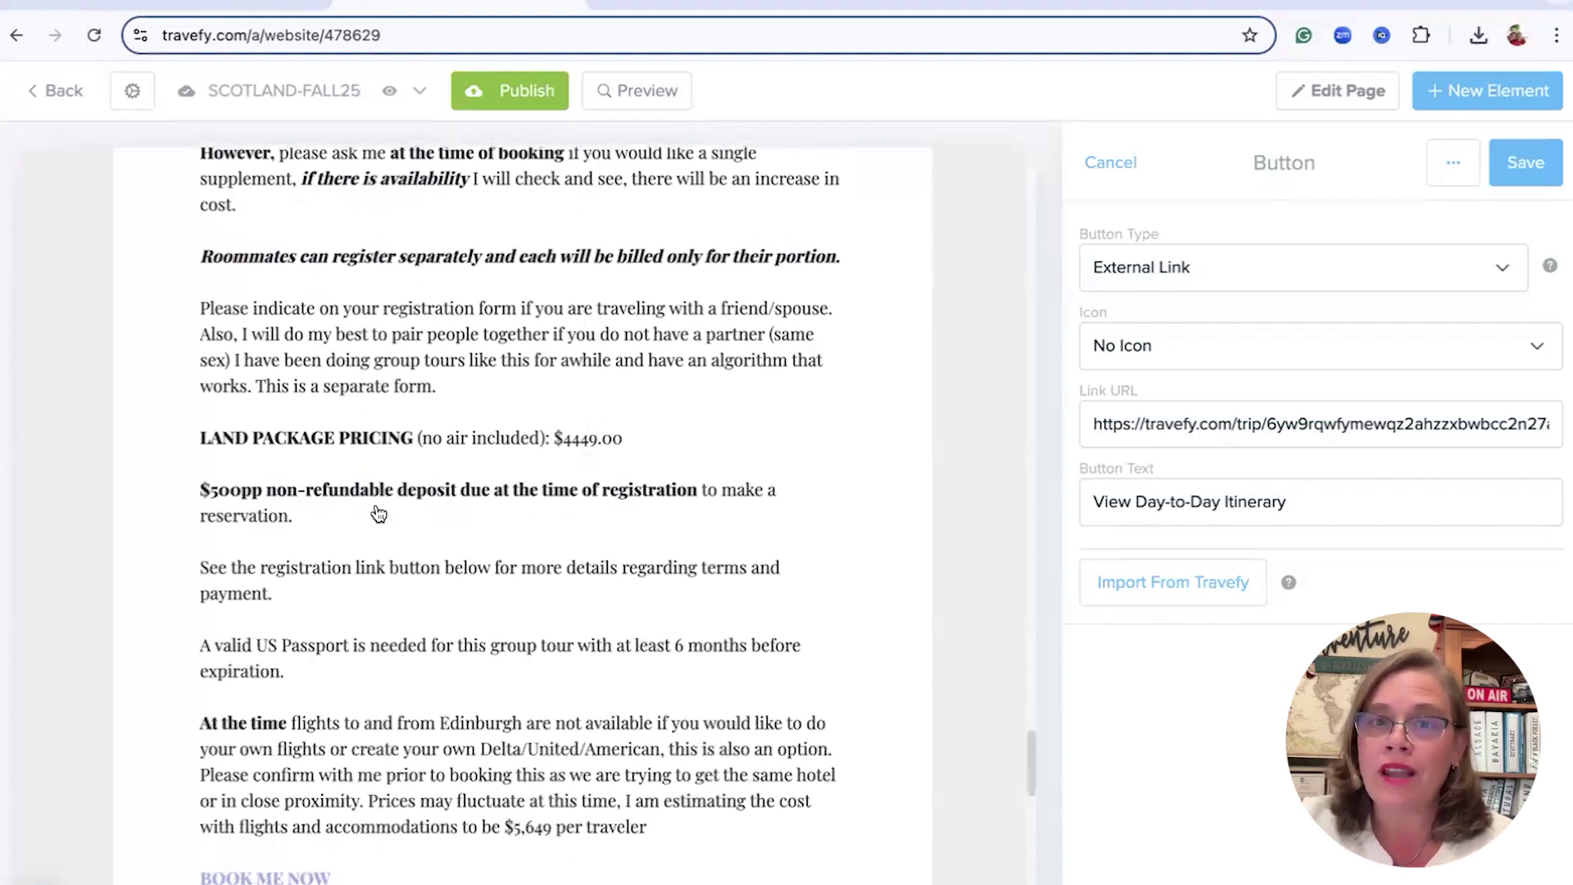
{"action": "scroll", "coordinate": [379, 513], "scroll_direction": "down", "scroll_amount": 1}
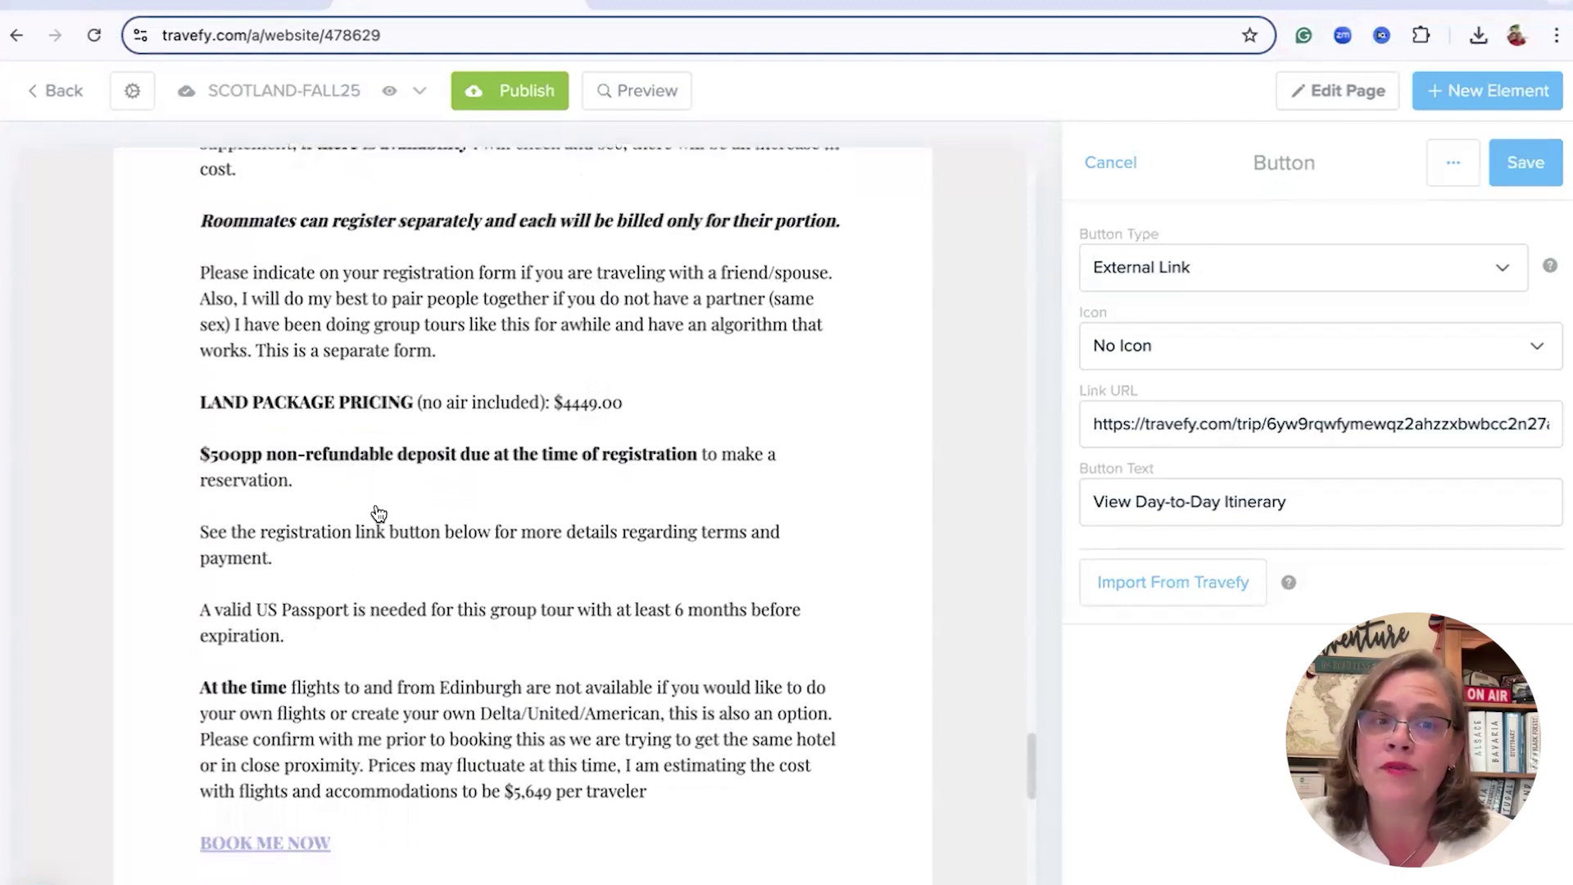
{"action": "scroll", "coordinate": [403, 525], "scroll_direction": "down", "scroll_amount": 3}
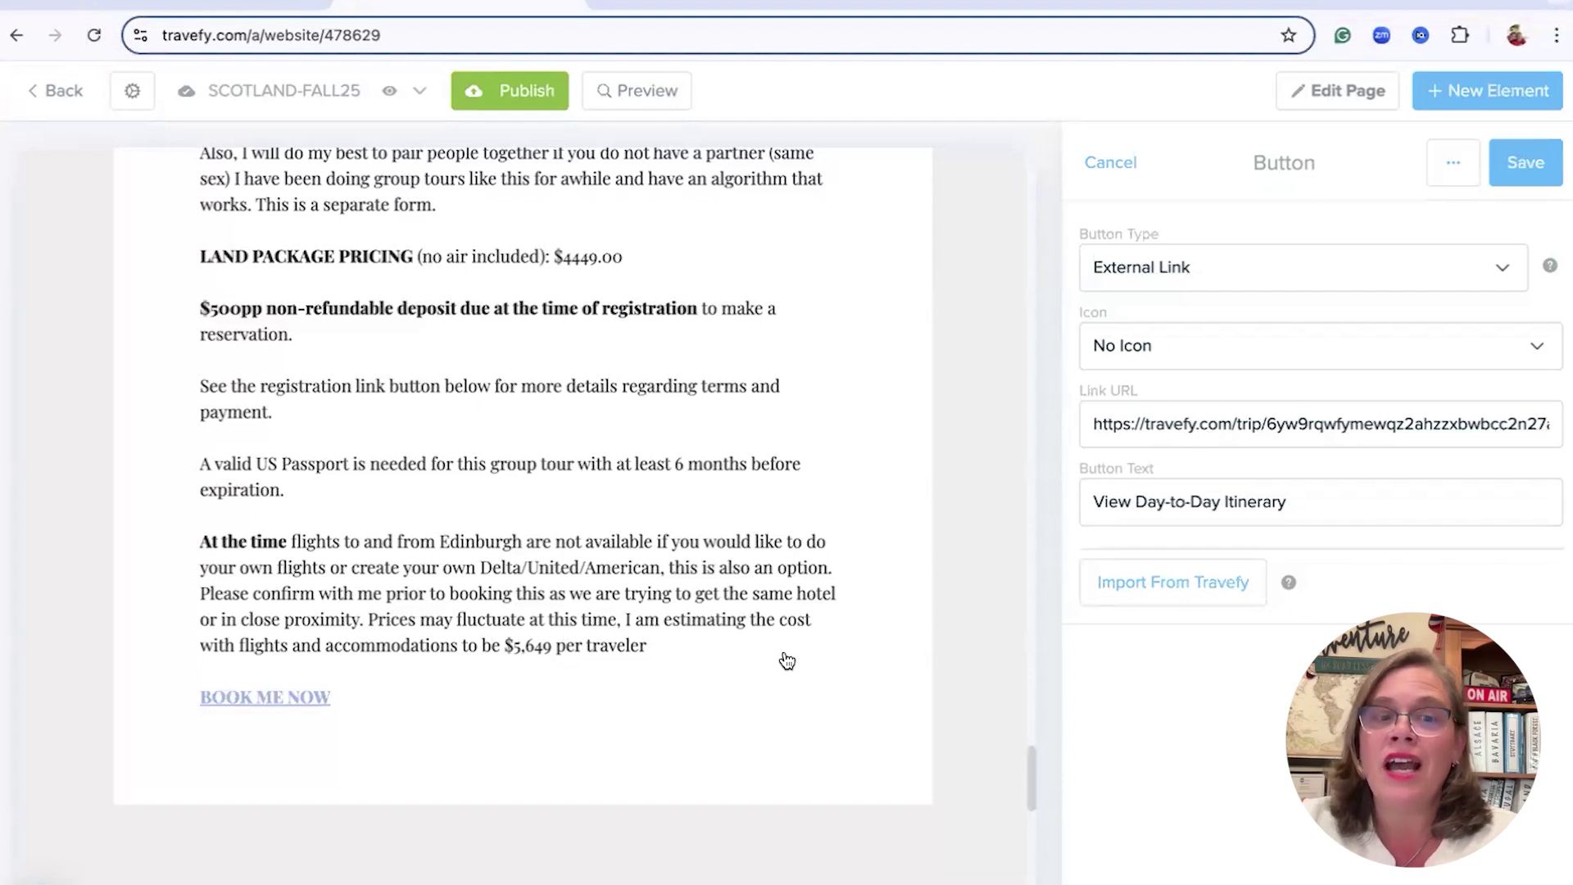
{"action": "scroll", "coordinate": [786, 660], "scroll_direction": "down", "scroll_amount": 1}
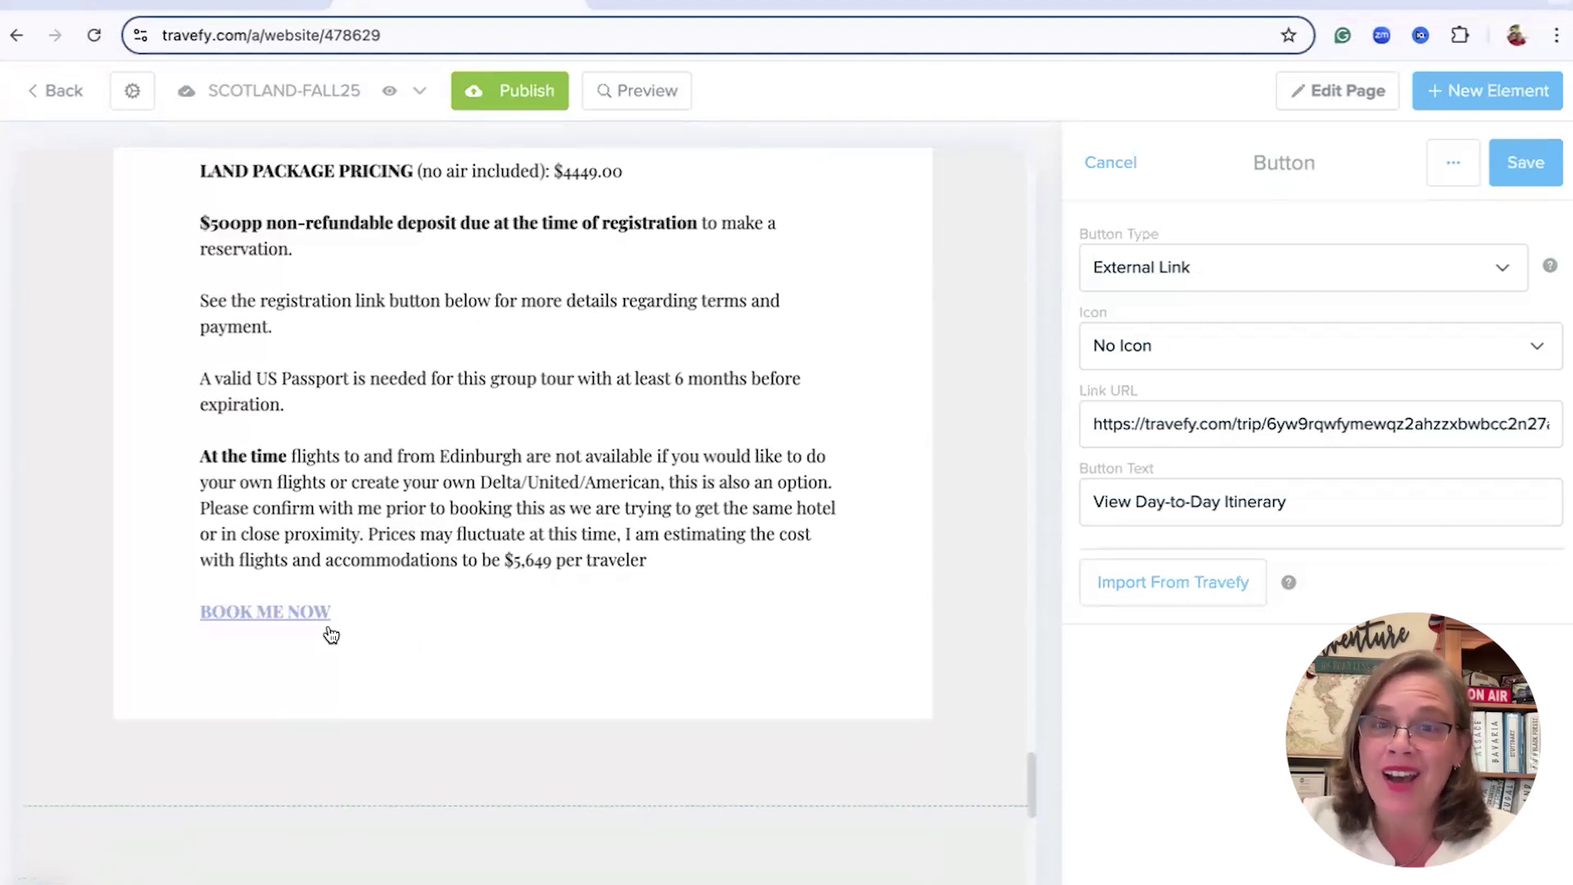
- Review the Discovering Scotland image slideshow and the JOIN US! section with its BOOK ME TODAY! button, and return to the itinerary button
{"action": "scroll", "coordinate": [450, 611], "scroll_direction": "down", "scroll_amount": 5}
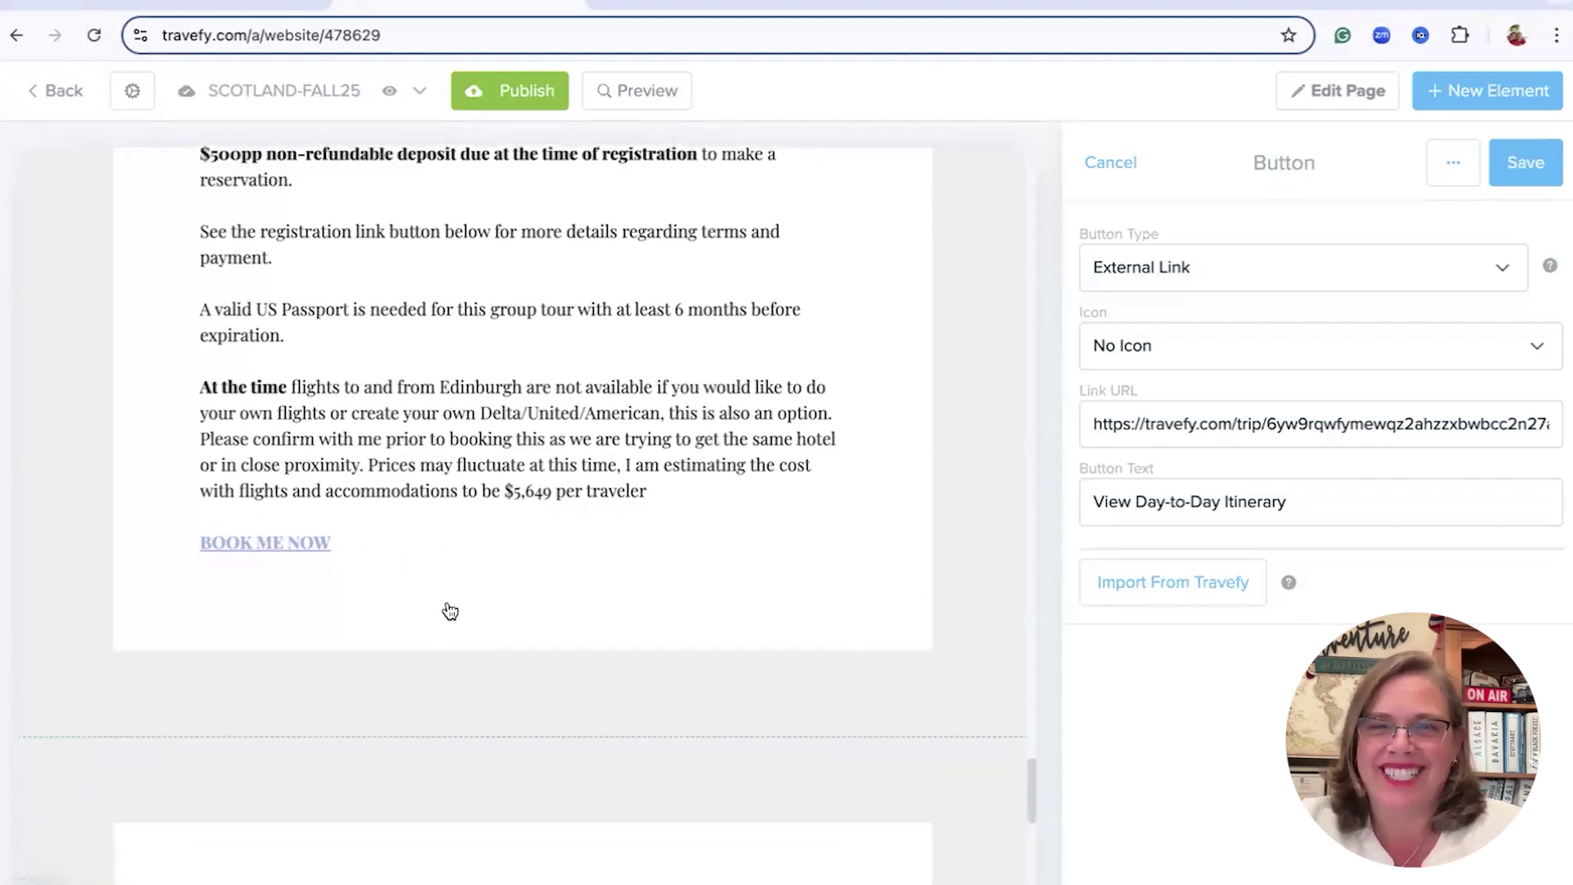
{"action": "scroll", "coordinate": [450, 610], "scroll_direction": "down", "scroll_amount": 4}
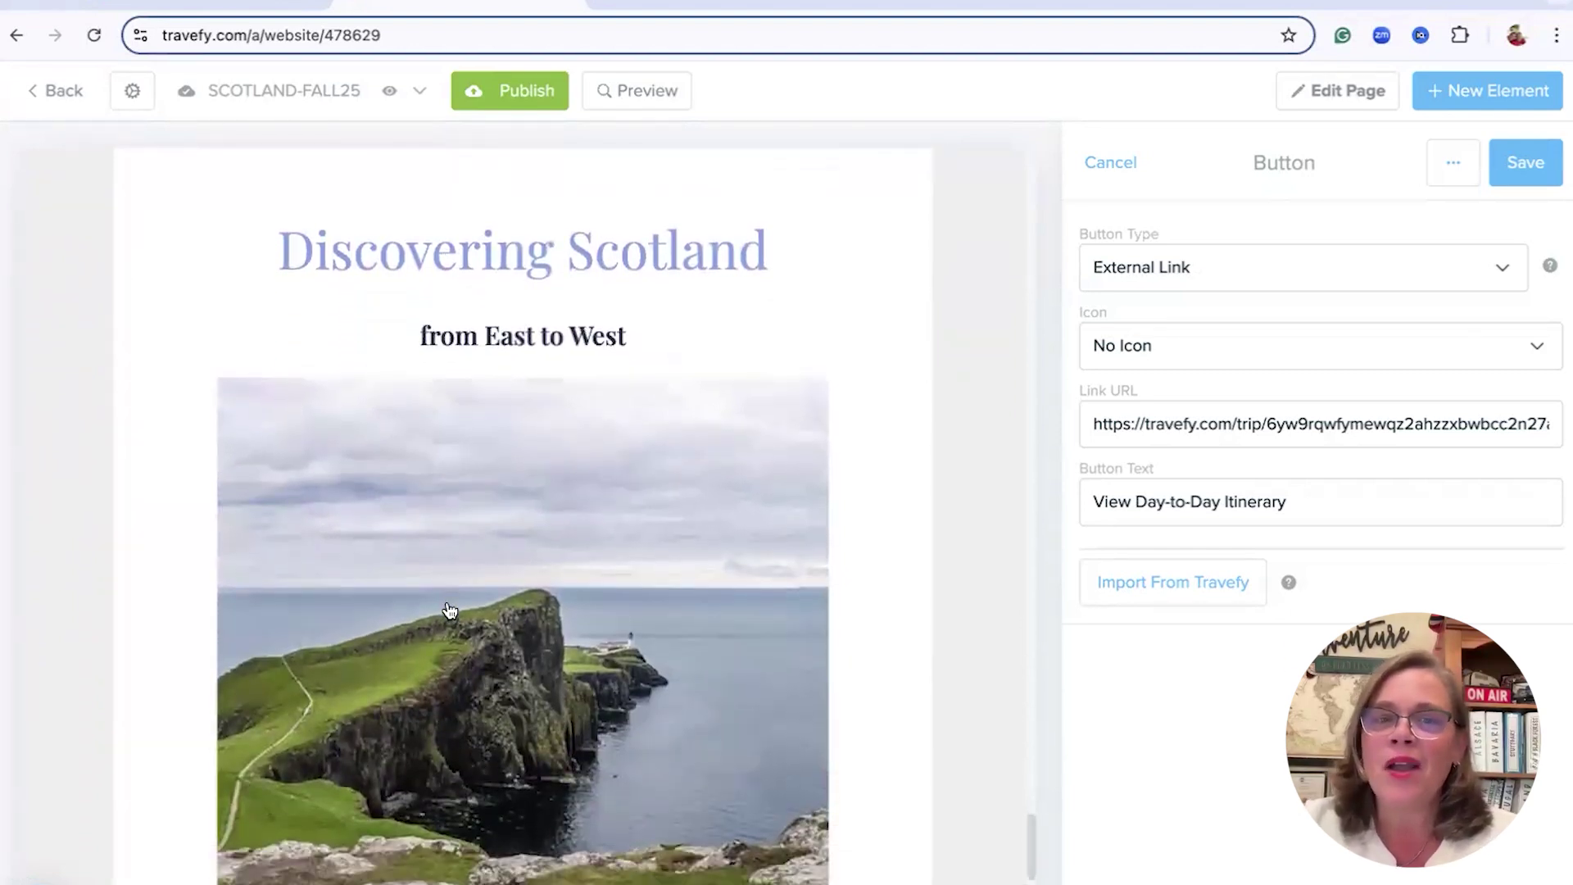
{"action": "scroll", "coordinate": [450, 610], "scroll_direction": "down", "scroll_amount": 2}
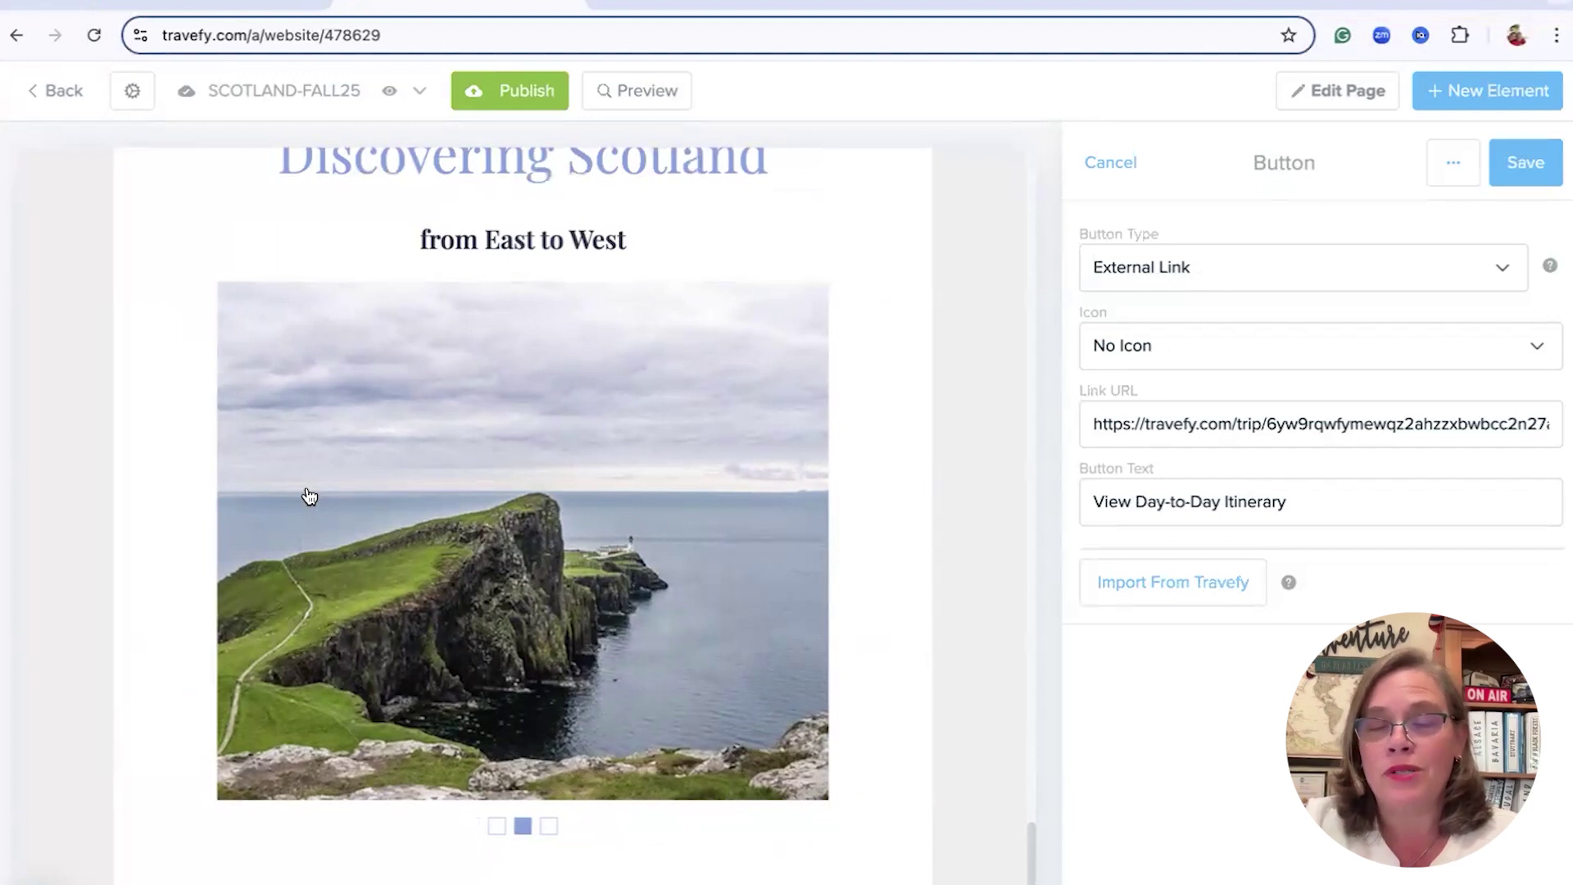
{"action": "scroll", "coordinate": [309, 497], "scroll_direction": "down", "scroll_amount": 8}
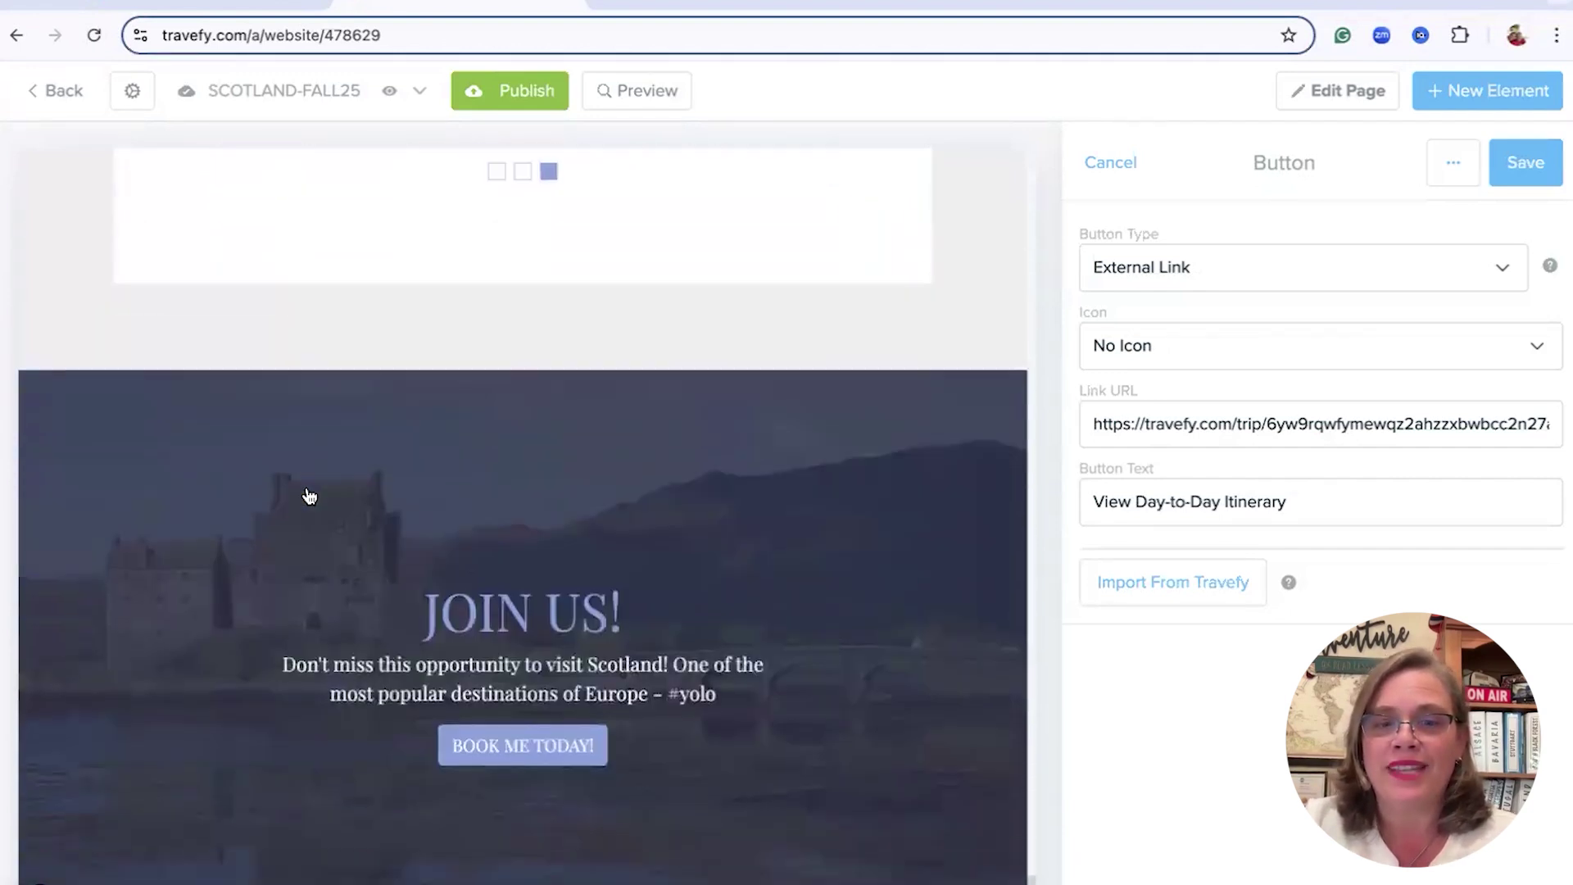
{"action": "scroll", "coordinate": [309, 496], "scroll_direction": "down", "scroll_amount": 1}
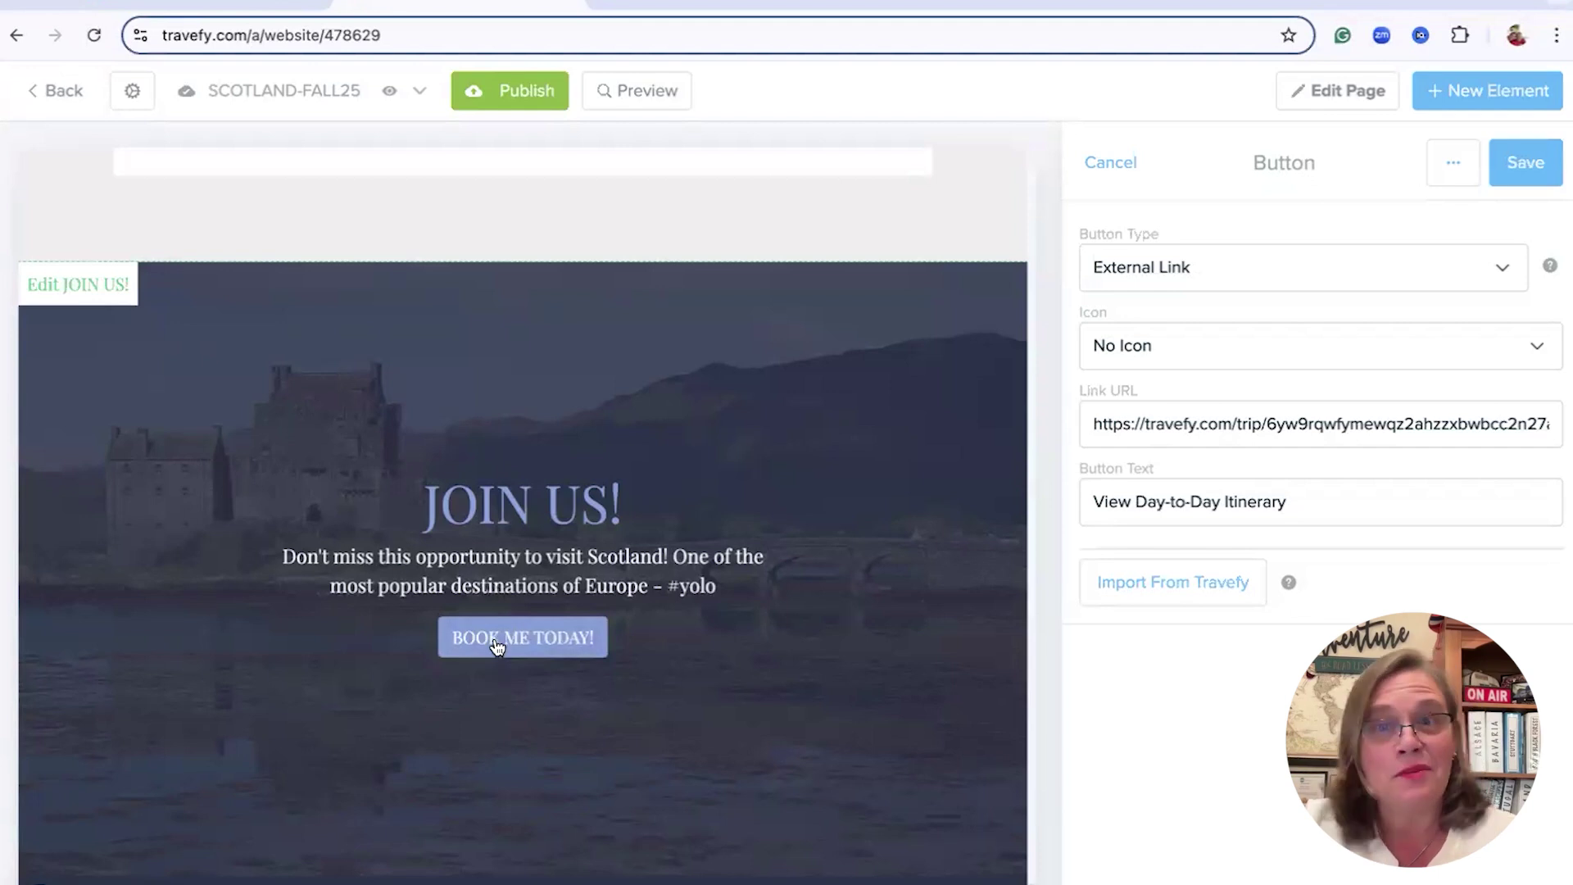
{"action": "scroll", "coordinate": [496, 647], "scroll_direction": "down", "scroll_amount": 1}
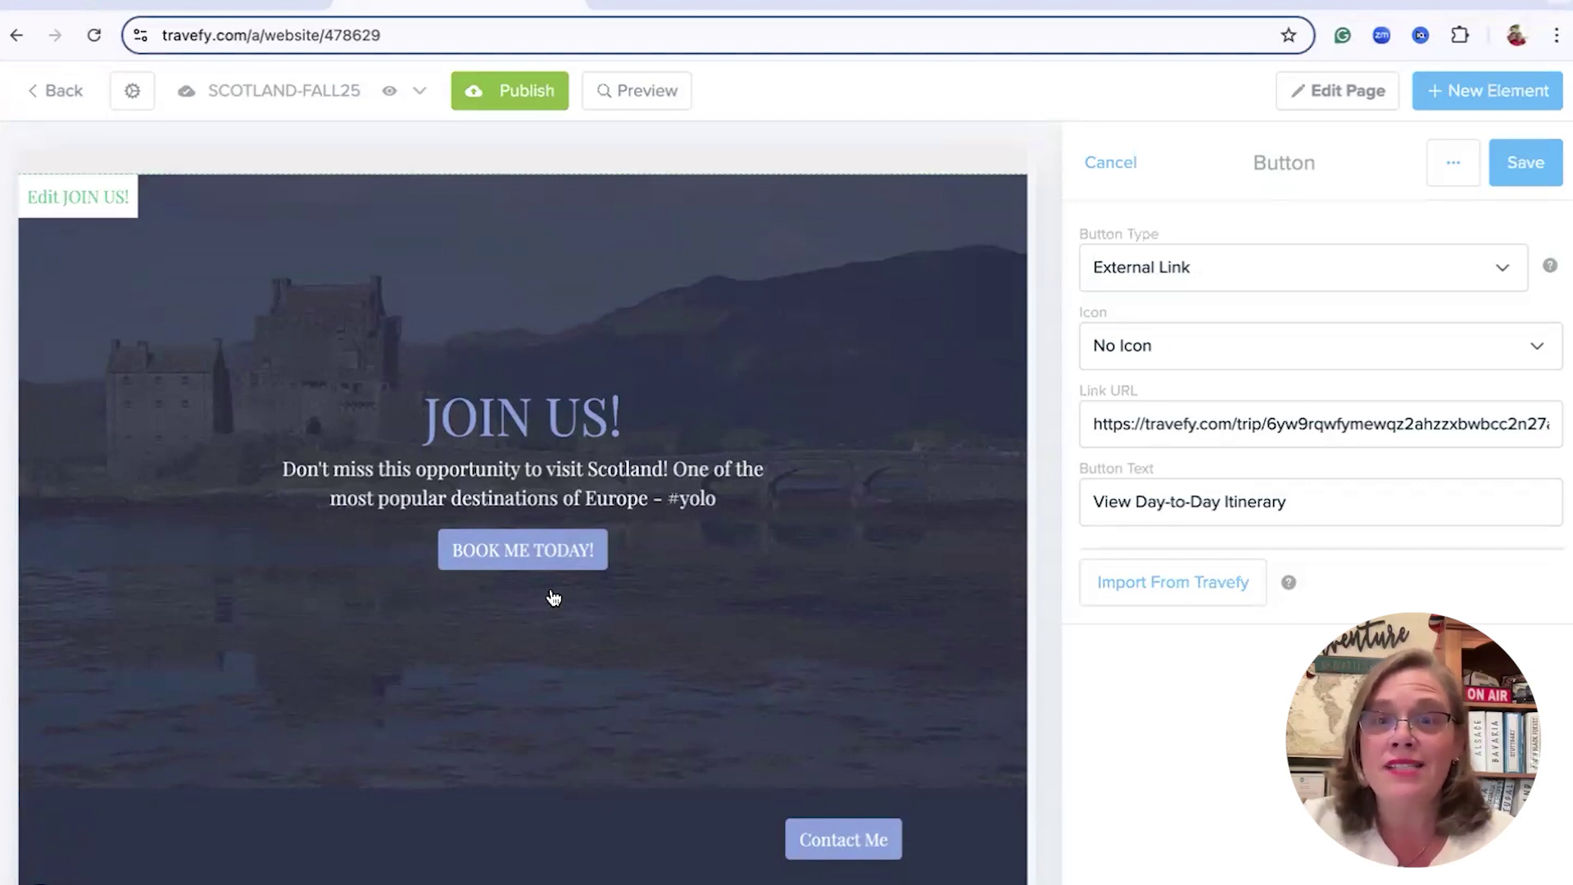
{"action": "scroll", "coordinate": [554, 598], "scroll_direction": "up", "scroll_amount": 15}
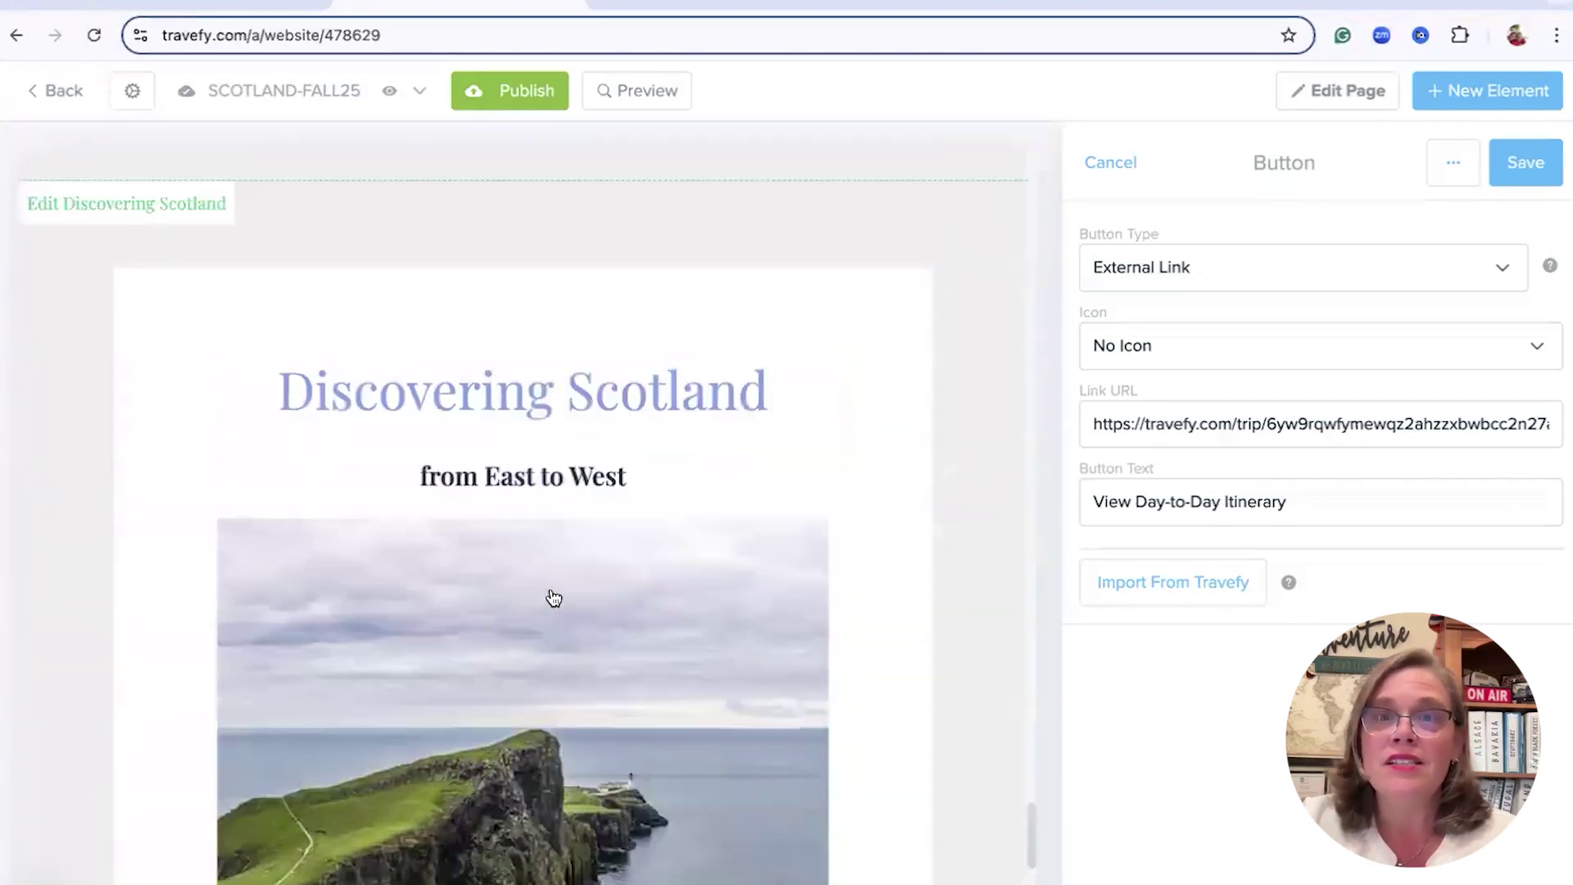
{"action": "scroll", "coordinate": [553, 598], "scroll_direction": "up", "scroll_amount": 3}
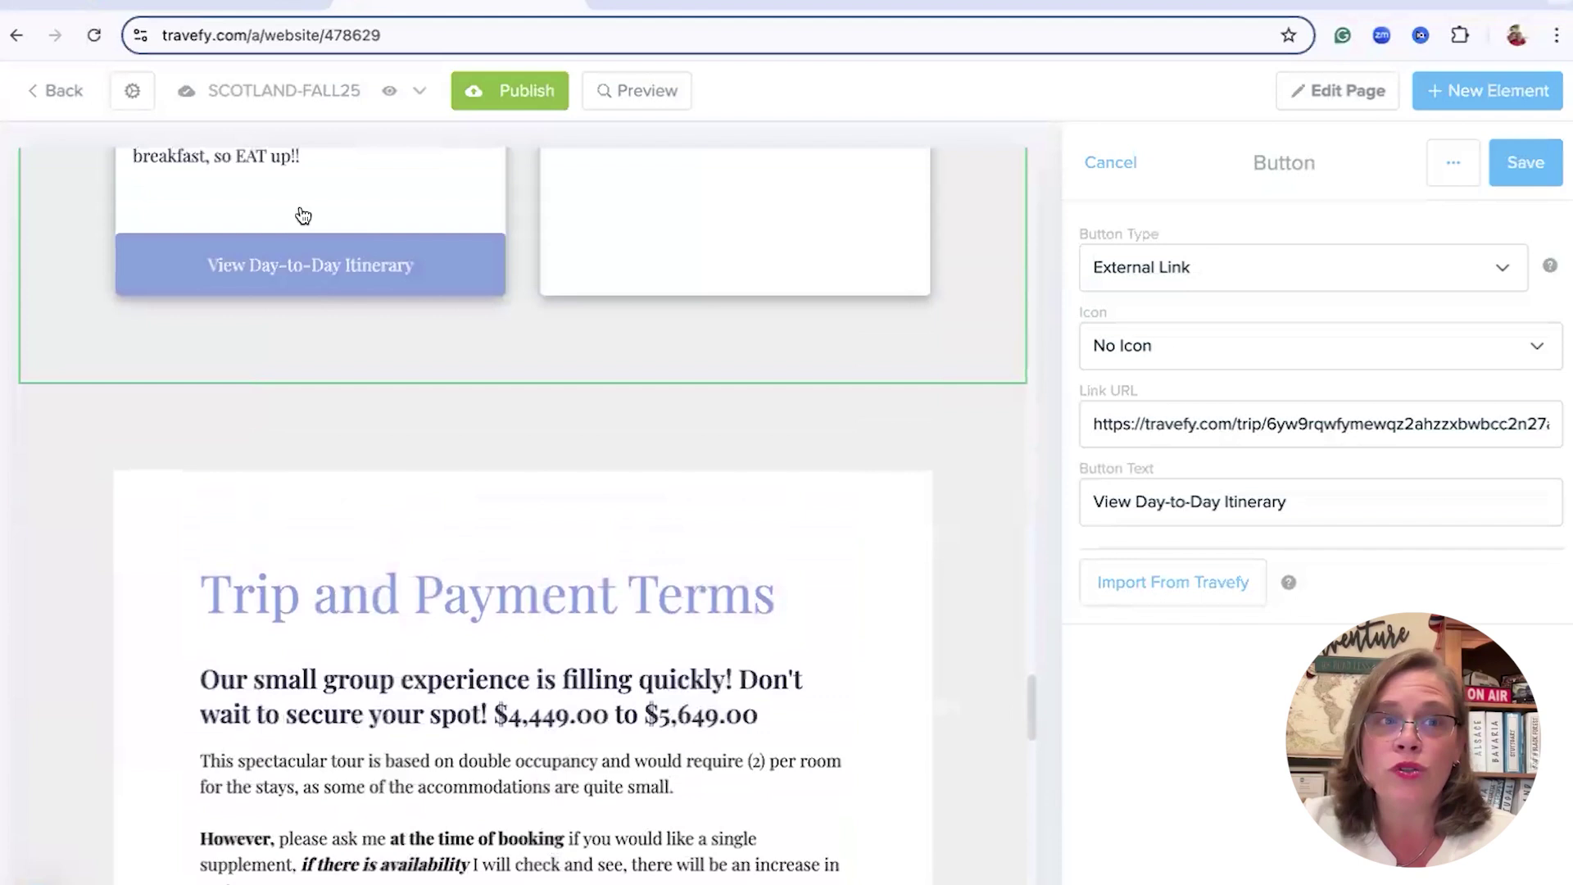
- Switch to the SCOTLAND Travel Form, review its labels and opening traveler questions, and inspect the Passport UPLOAD question's settings
{"action": "left_click", "coordinate": [182, 2]}
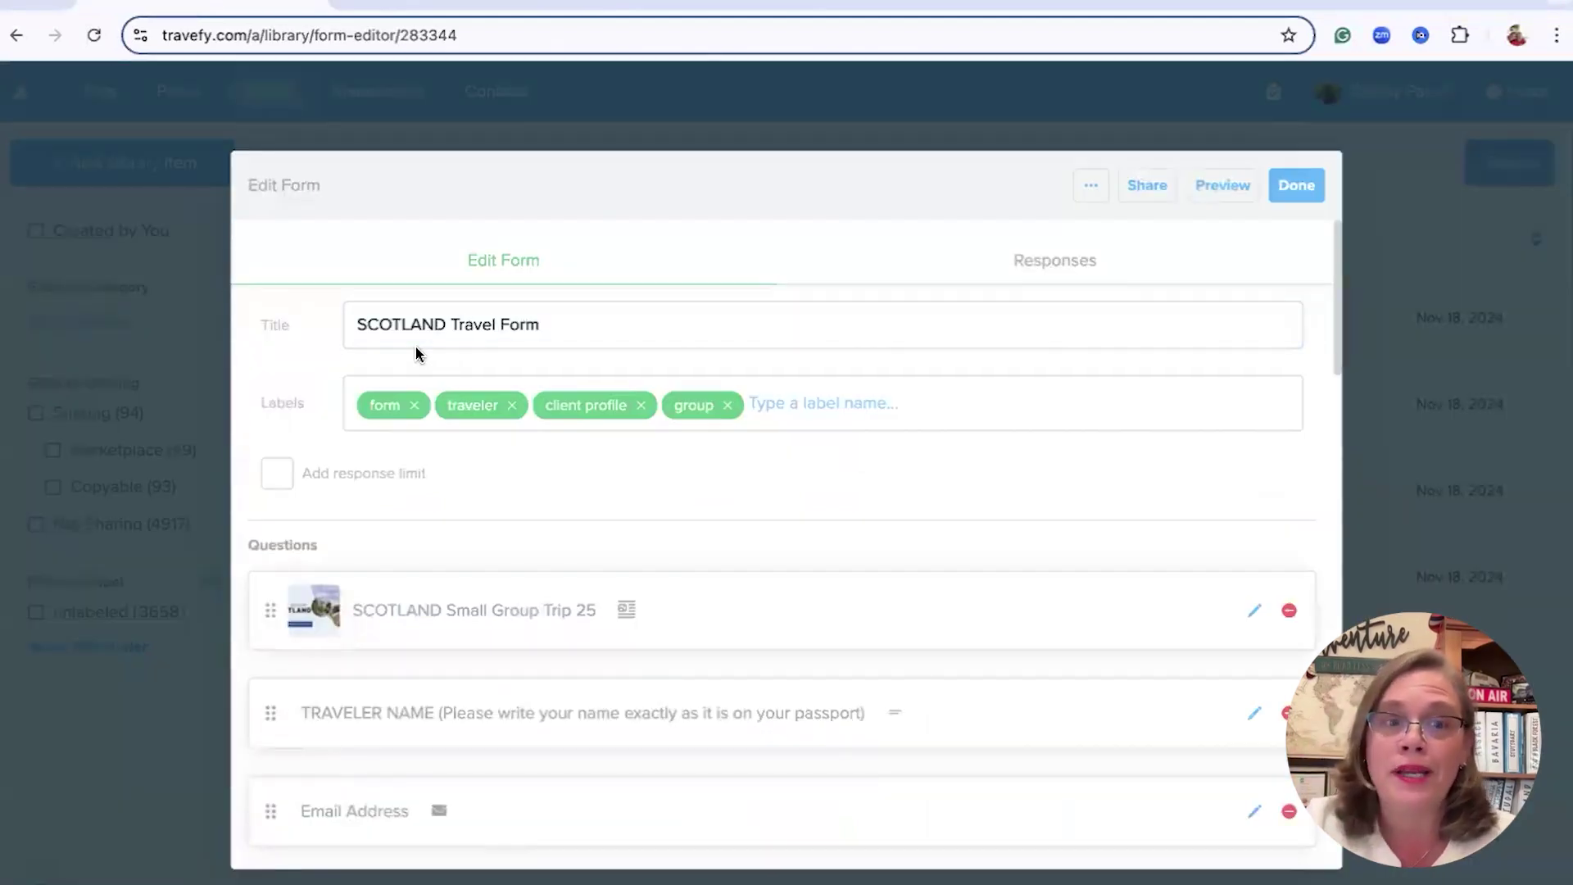
{"action": "scroll", "coordinate": [415, 352], "scroll_direction": "down", "scroll_amount": 1}
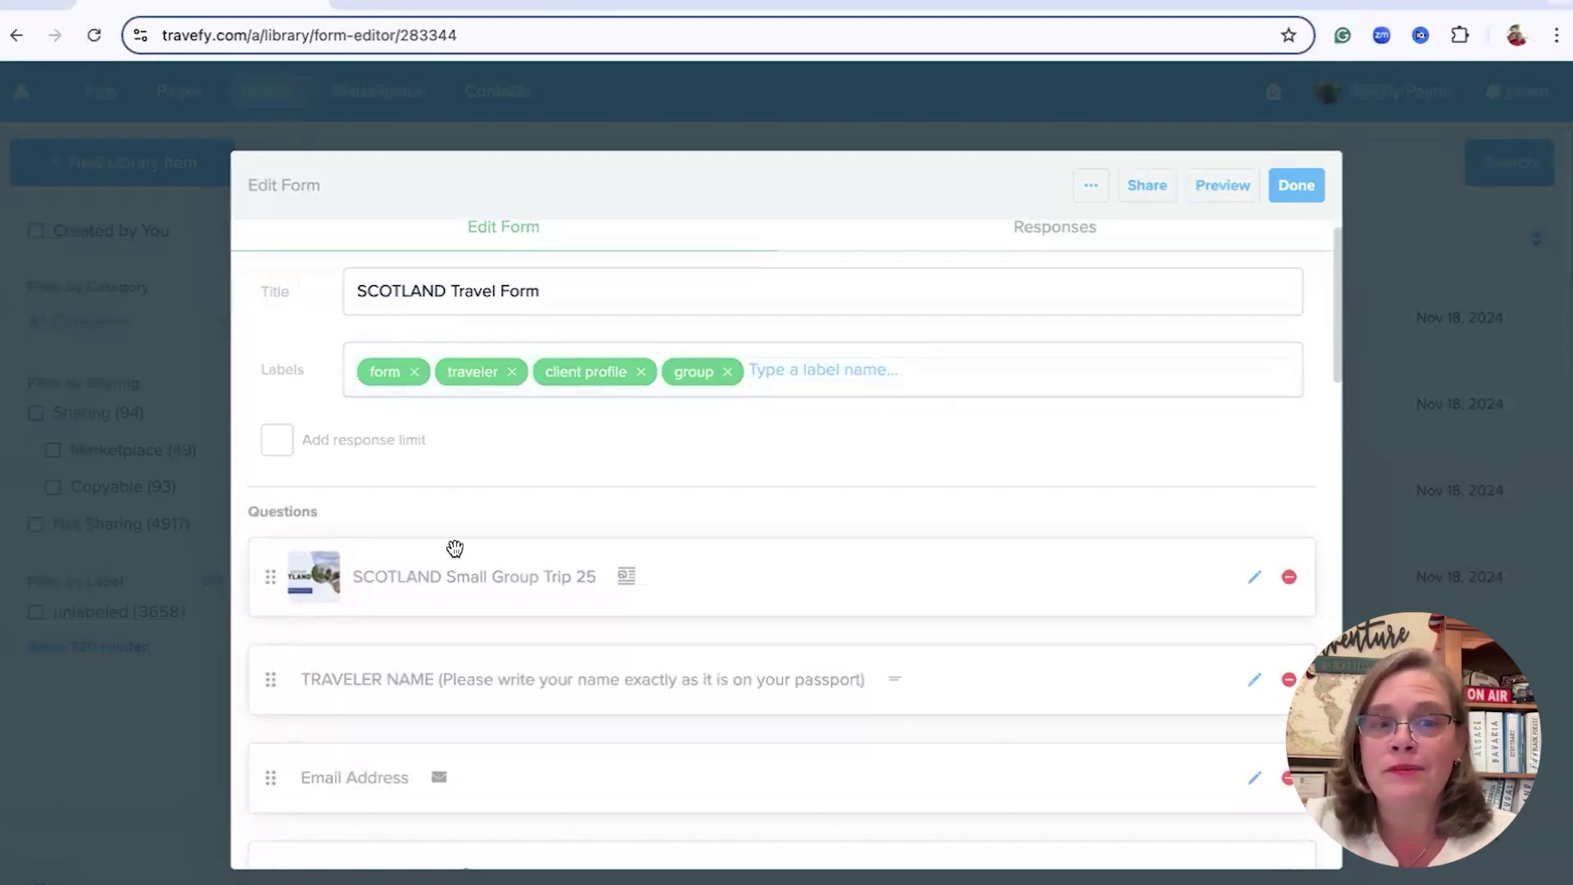
{"action": "scroll", "coordinate": [452, 548], "scroll_direction": "down", "scroll_amount": 2}
{"action": "scroll", "coordinate": [455, 547], "scroll_direction": "down", "scroll_amount": 4}
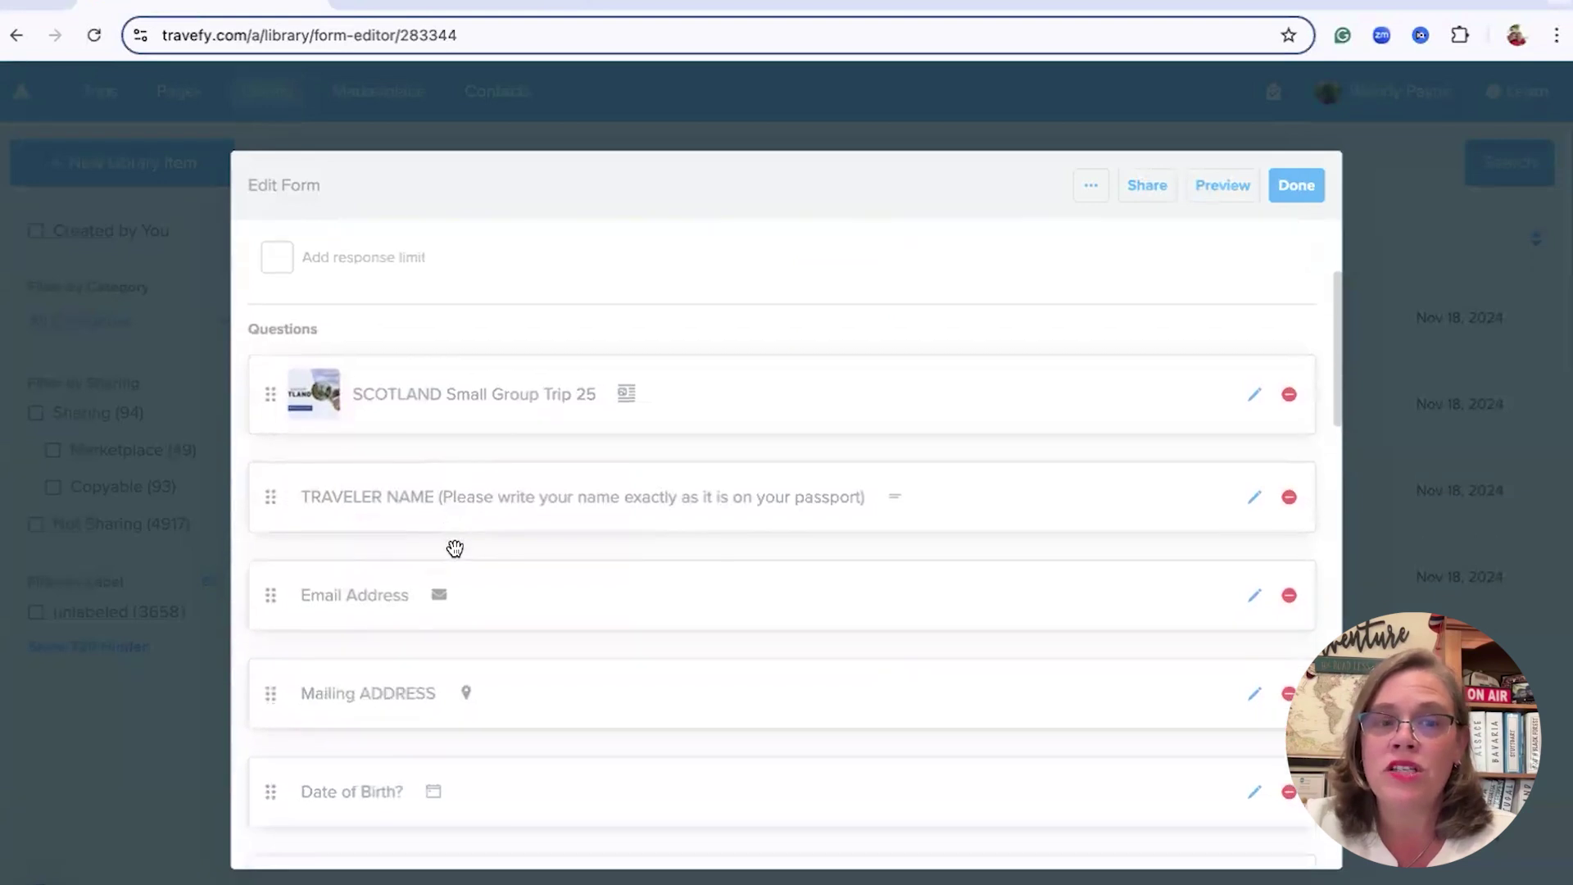
{"action": "scroll", "coordinate": [454, 547], "scroll_direction": "down", "scroll_amount": 10}
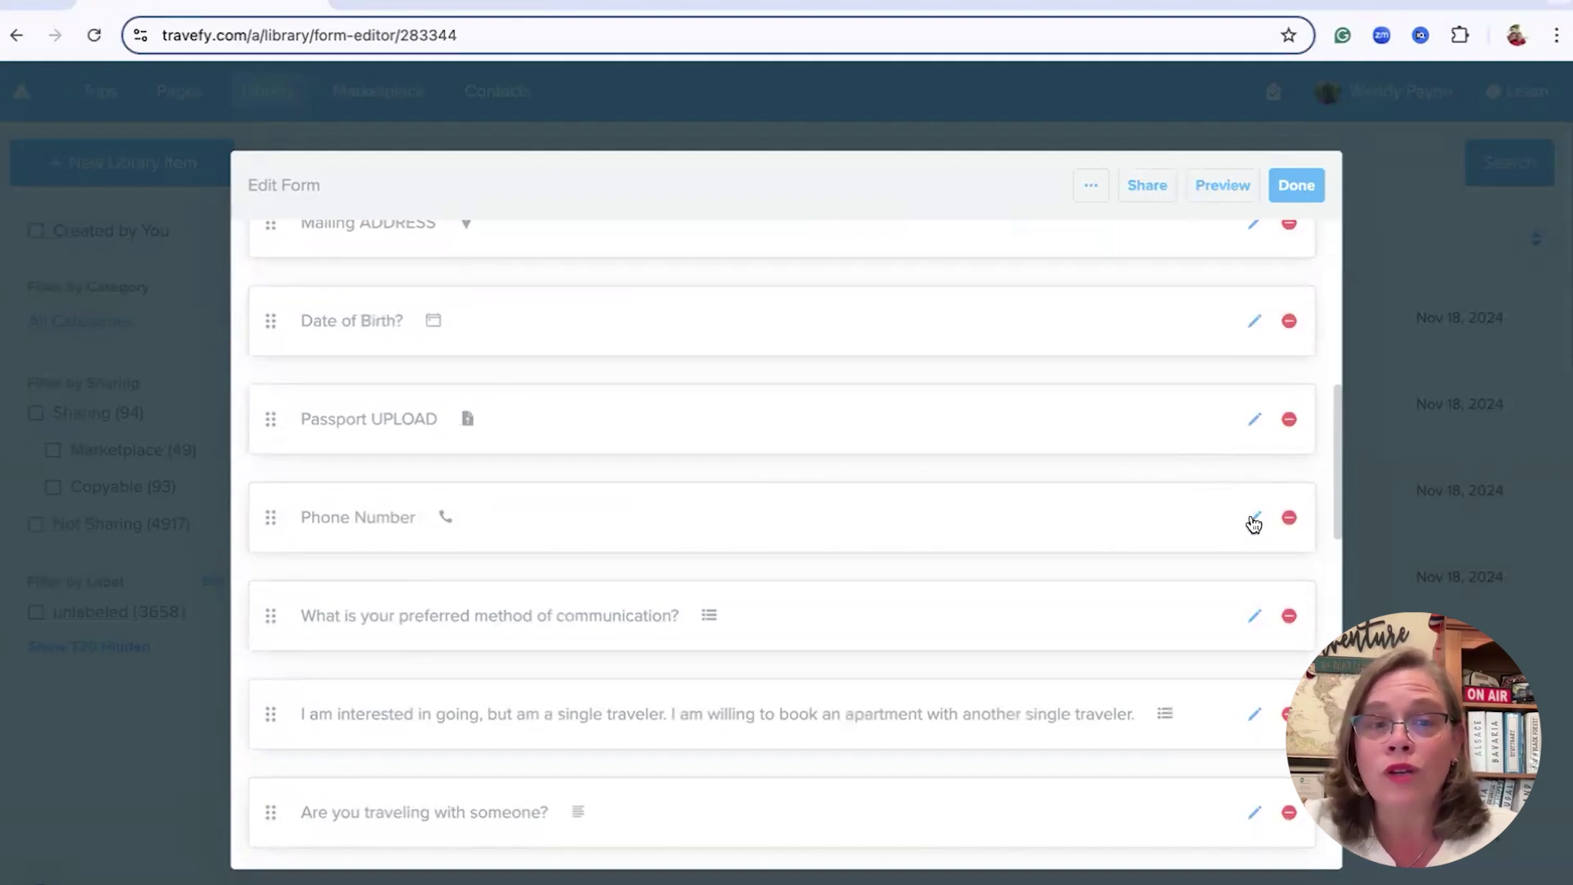
{"action": "left_click", "coordinate": [1254, 420]}
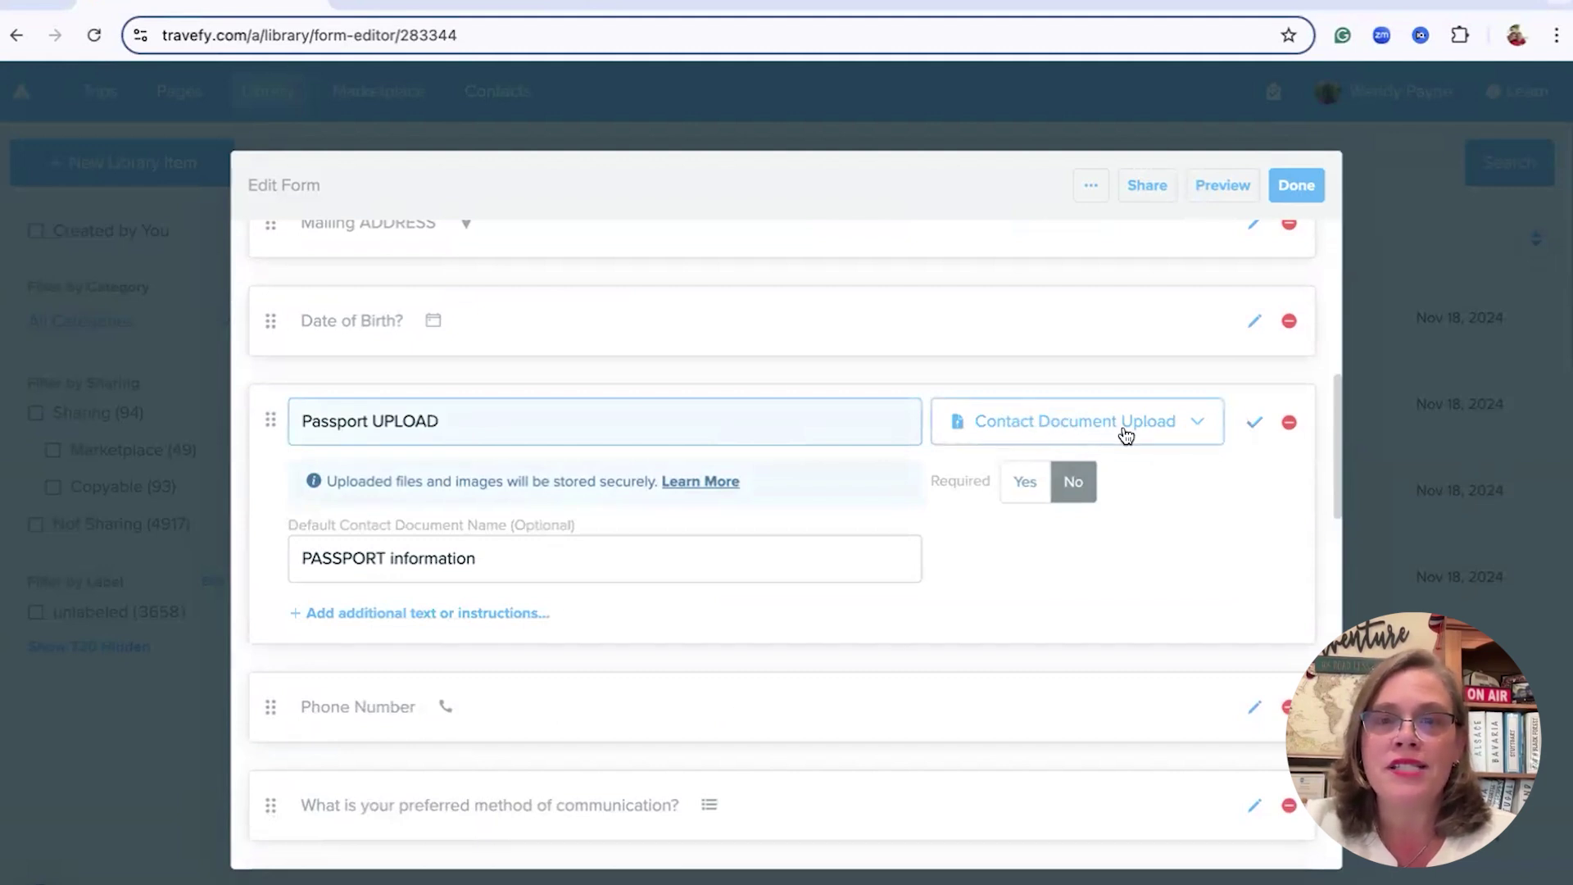
{"action": "left_click", "coordinate": [1254, 422]}
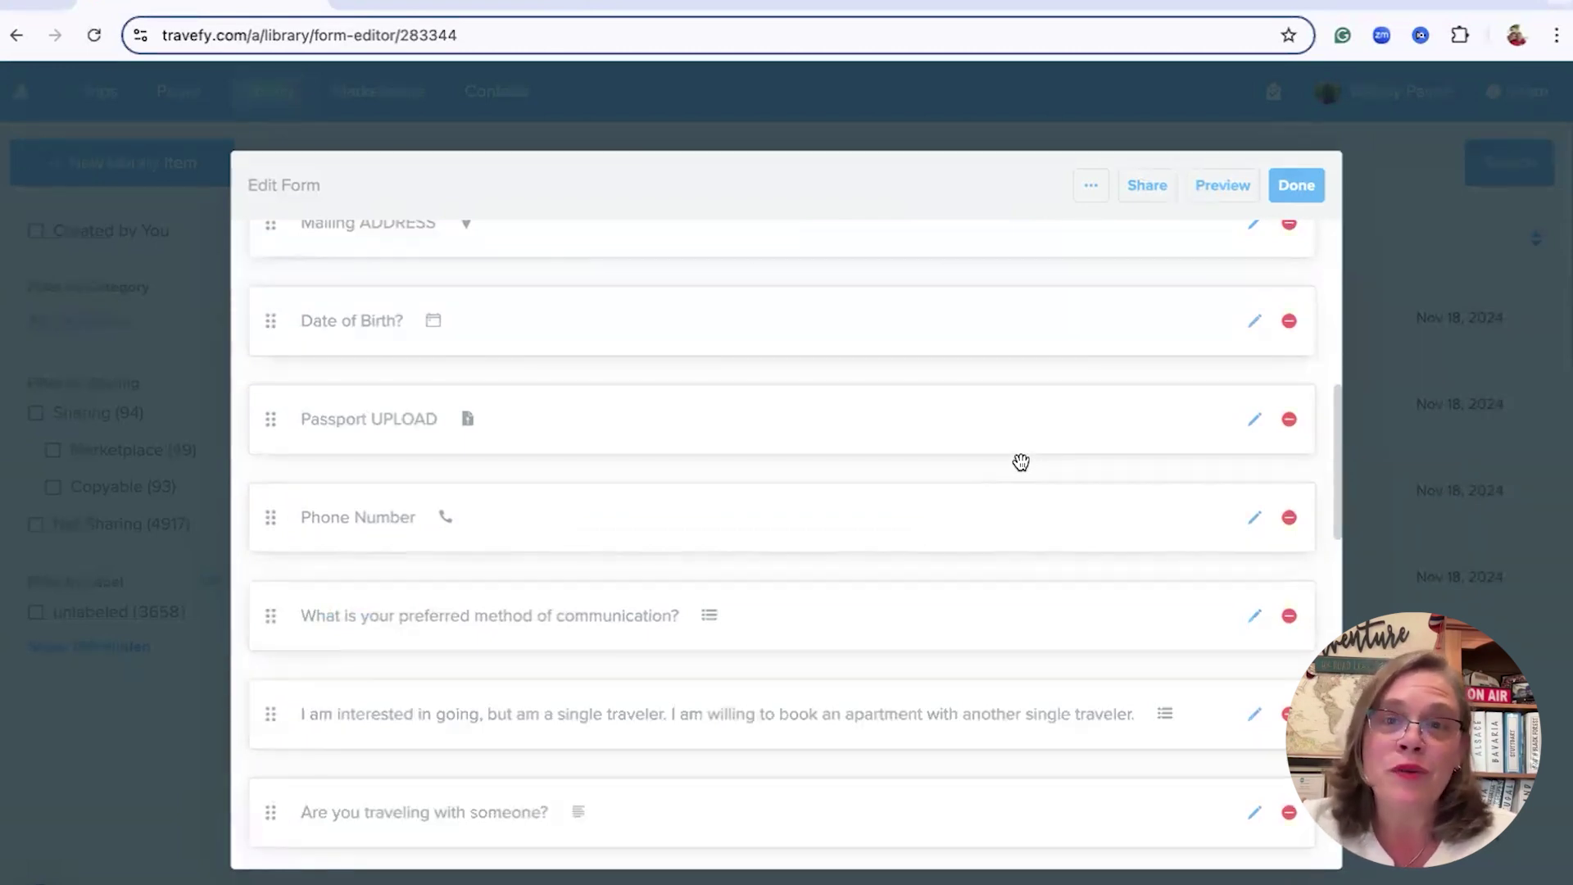
- Review the form's questions from communication preference to emergency contact and inspect the Photography use for promotion question's settings
{"action": "scroll", "coordinate": [1019, 461], "scroll_direction": "down", "scroll_amount": 3}
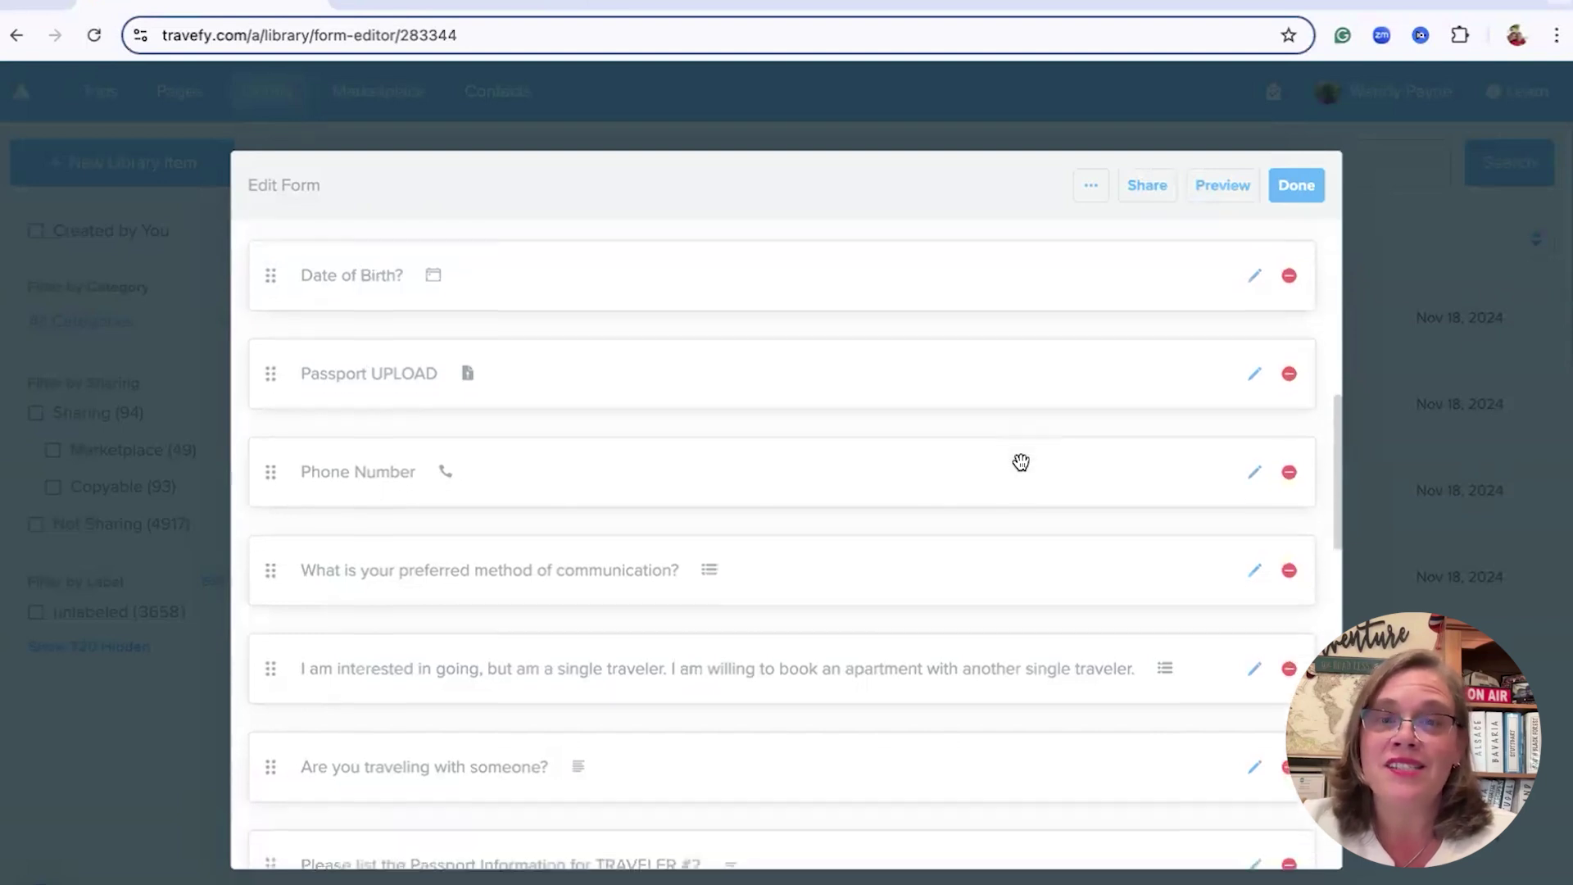
{"action": "scroll", "coordinate": [1020, 461], "scroll_direction": "down", "scroll_amount": 2}
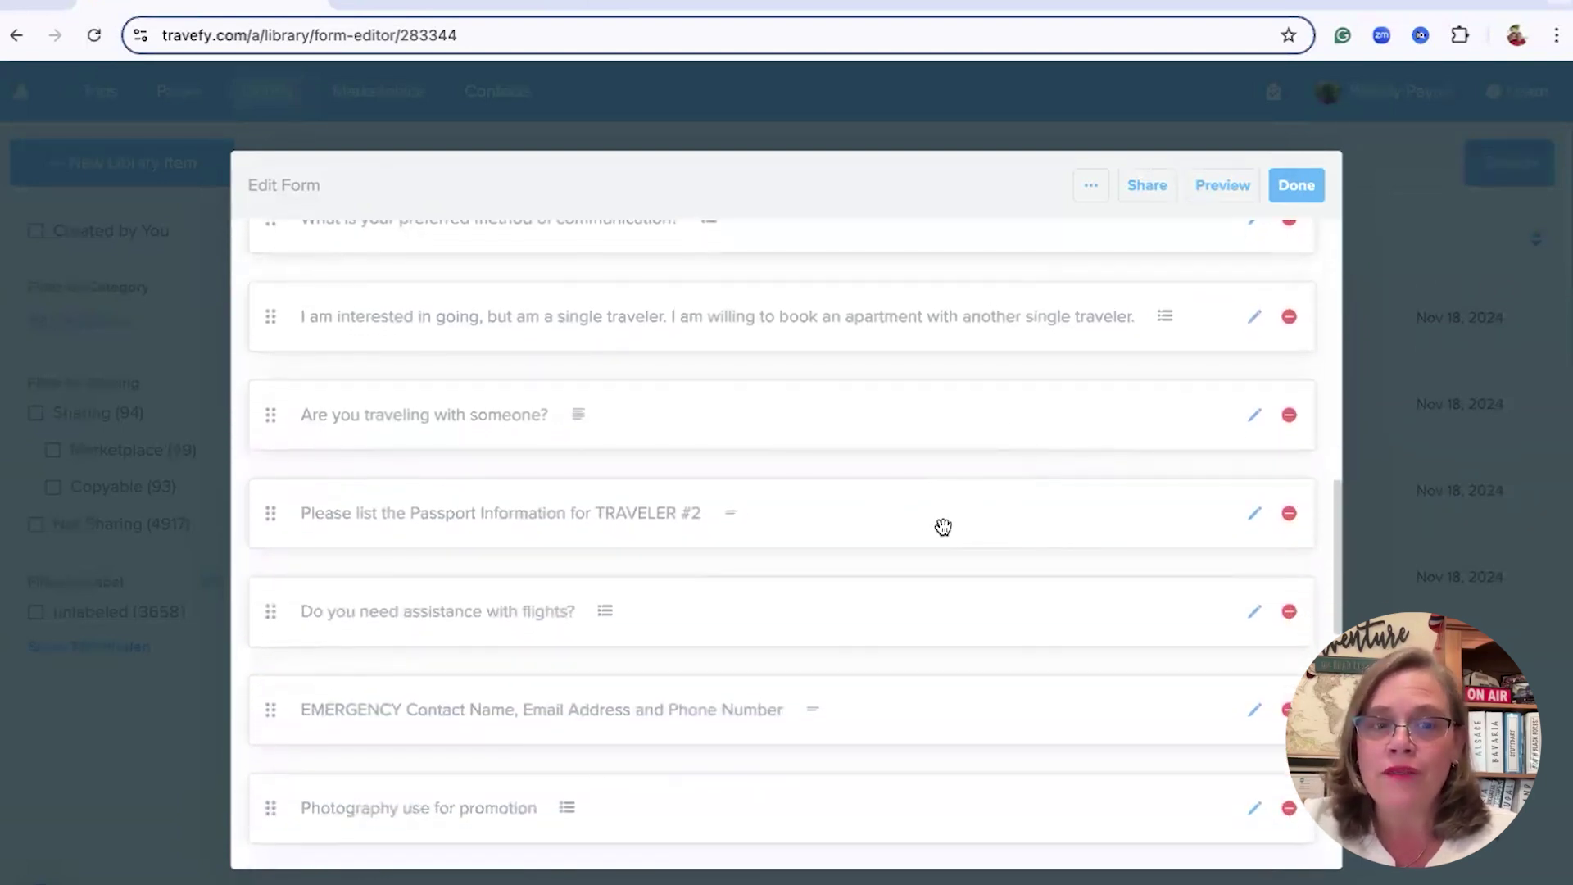
{"action": "scroll", "coordinate": [950, 529], "scroll_direction": "down", "scroll_amount": 2}
{"action": "scroll", "coordinate": [951, 528], "scroll_direction": "down", "scroll_amount": 2}
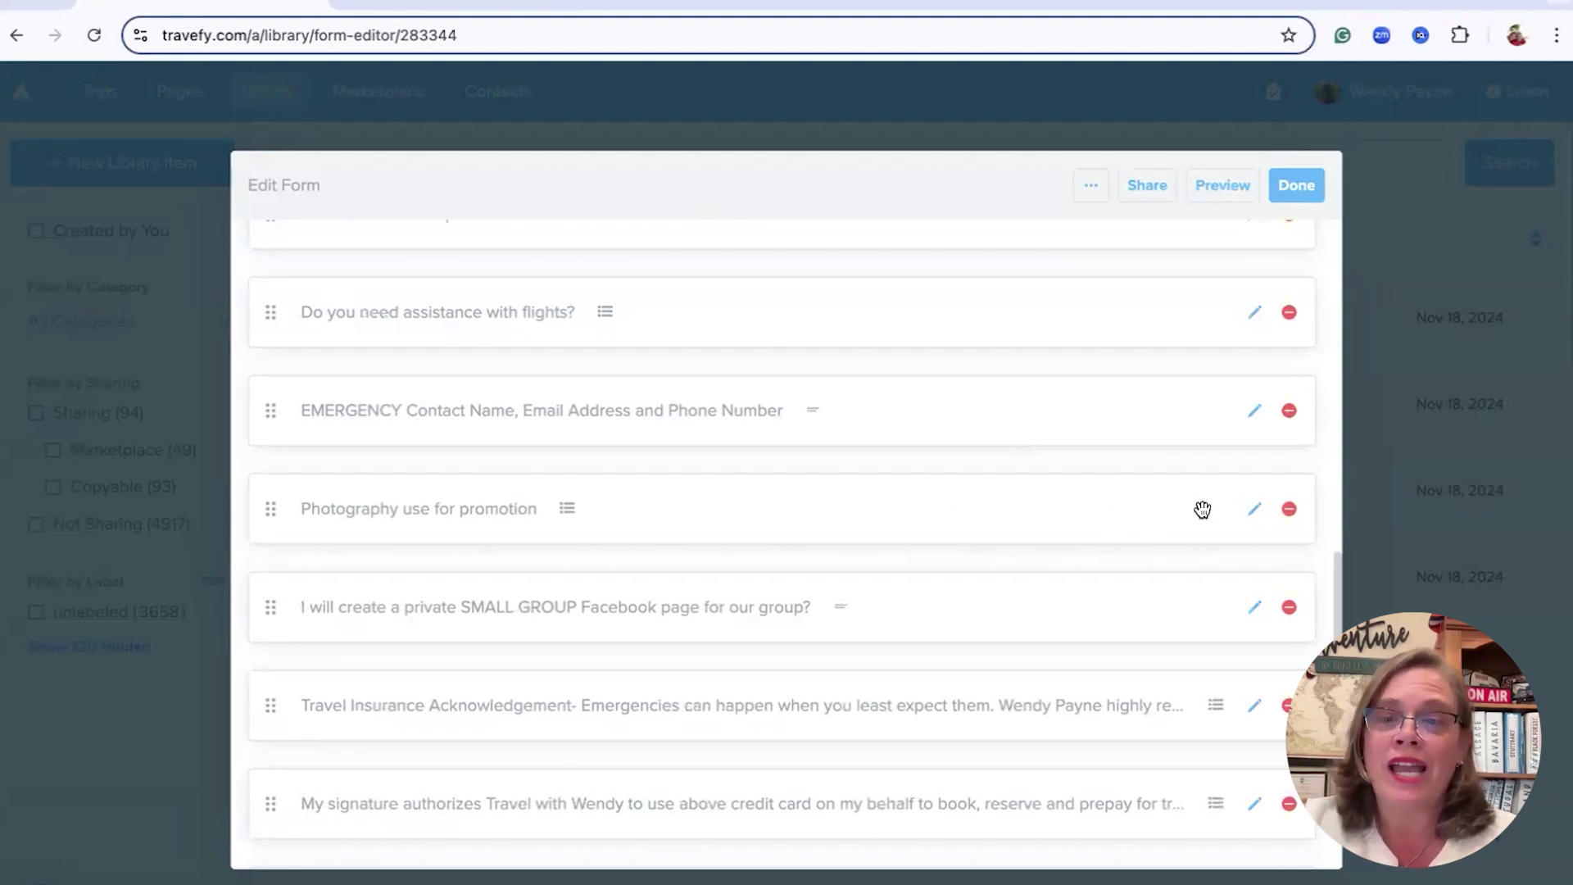
{"action": "left_click", "coordinate": [1252, 519]}
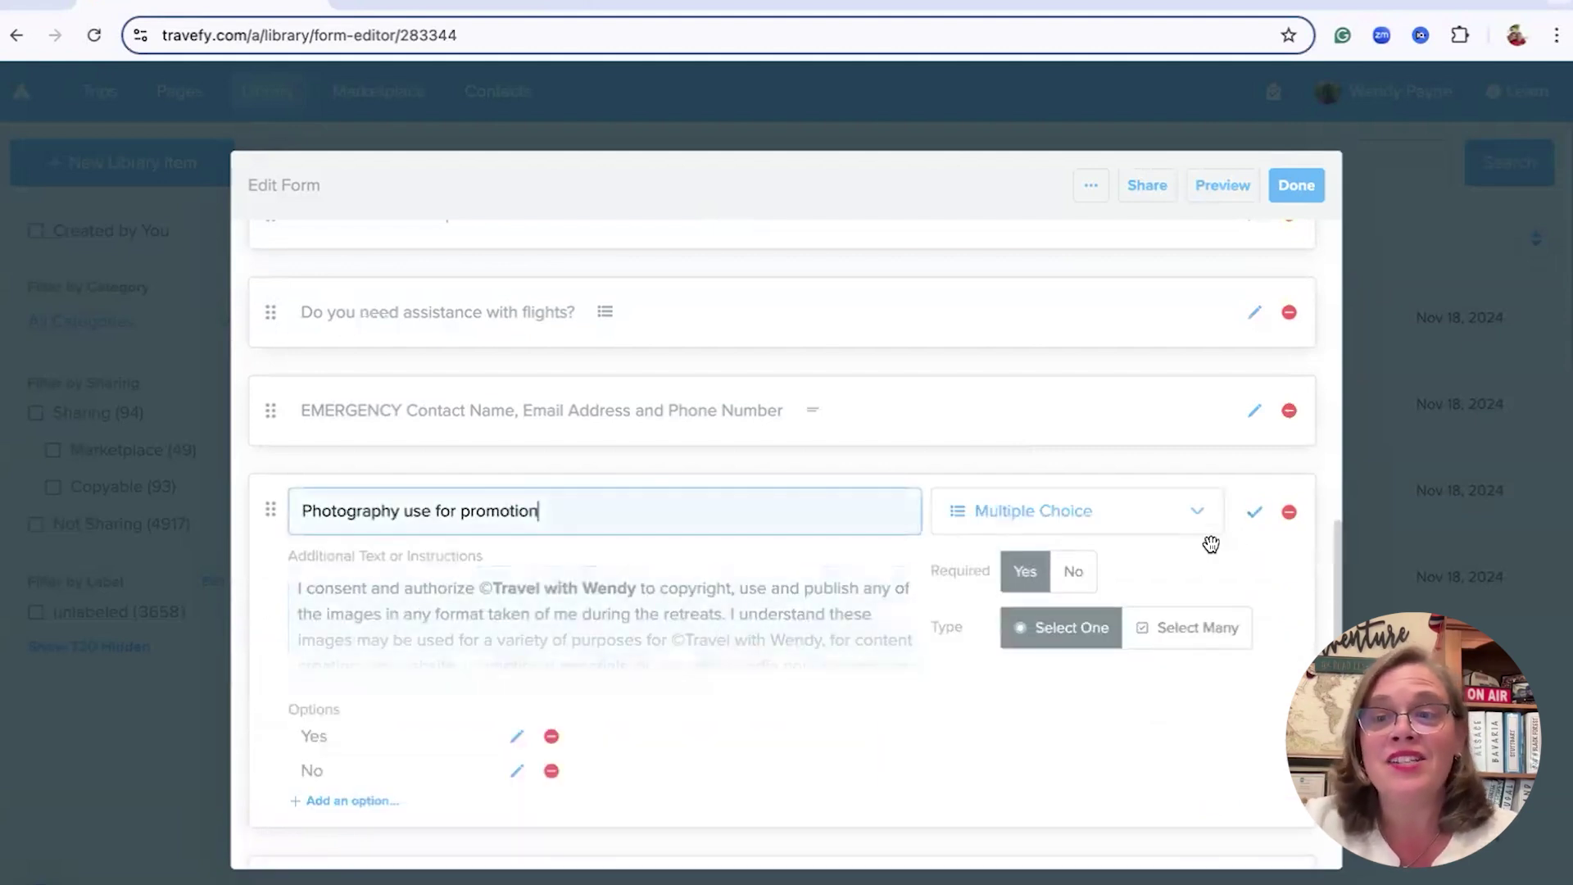
{"action": "left_click", "coordinate": [1253, 512]}
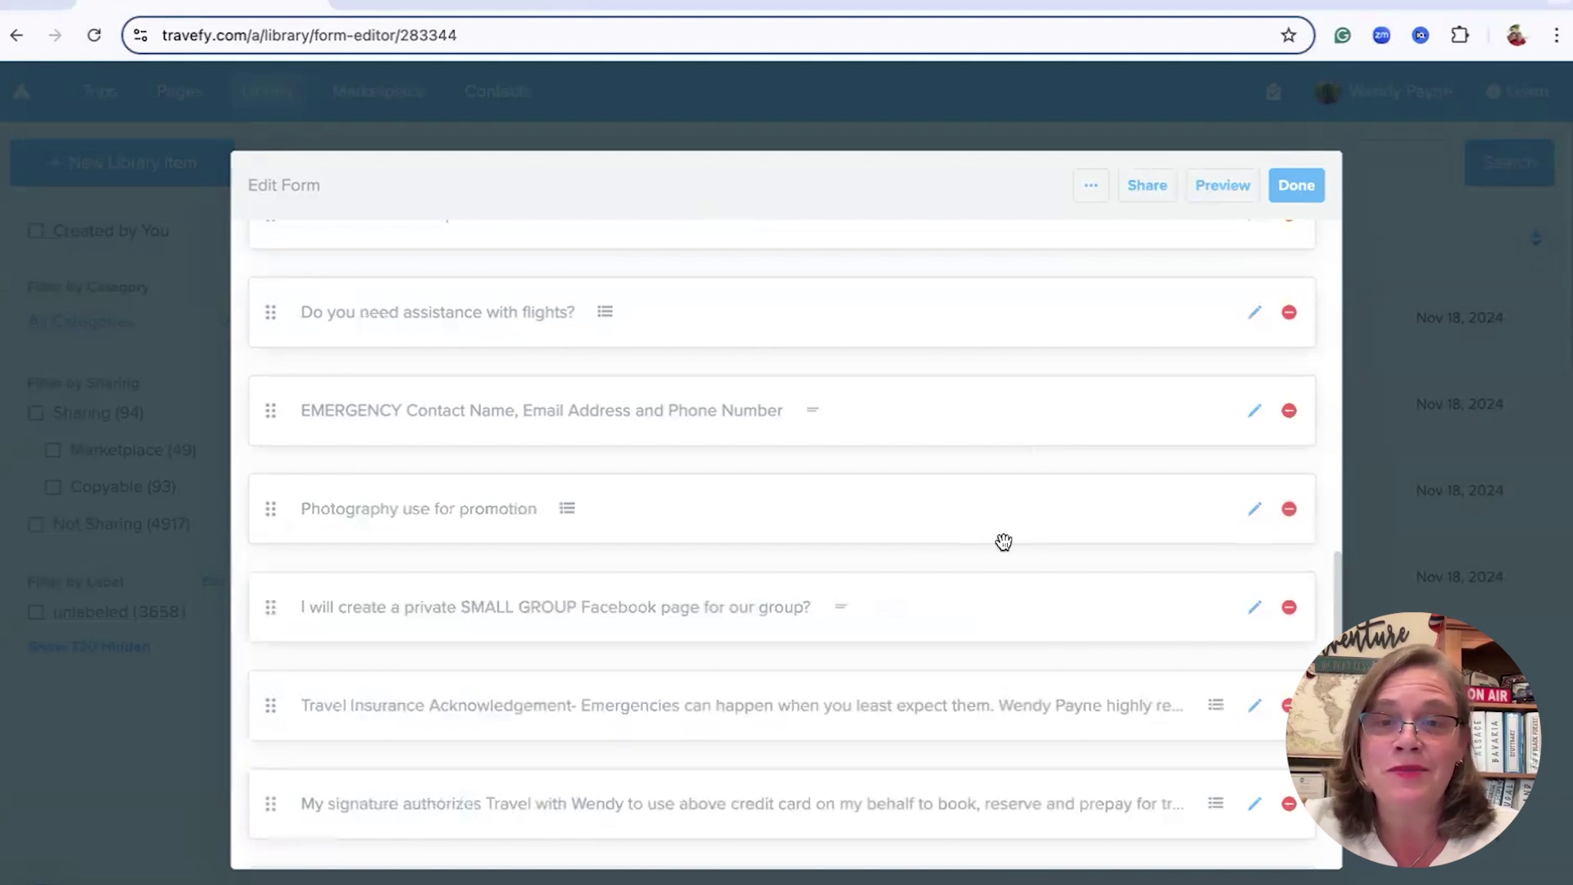
- Review the form's last questions, covering the private Facebook page, travel insurance acknowledgement and credit card authorization
{"action": "scroll", "coordinate": [1003, 541], "scroll_direction": "down", "scroll_amount": 2}
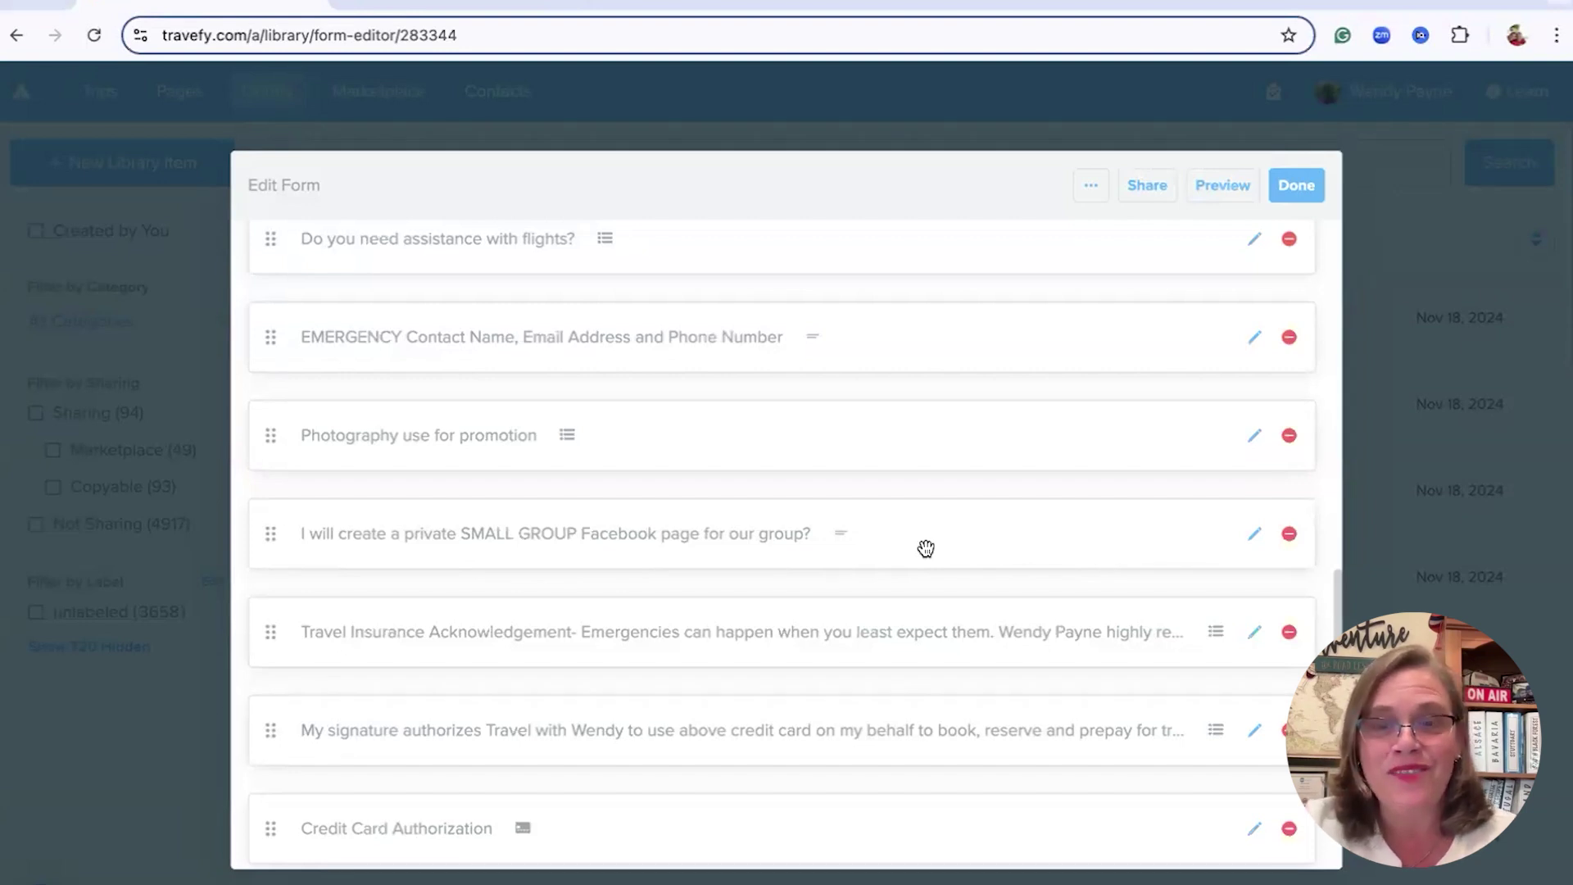
{"action": "scroll", "coordinate": [926, 548], "scroll_direction": "down", "scroll_amount": 4}
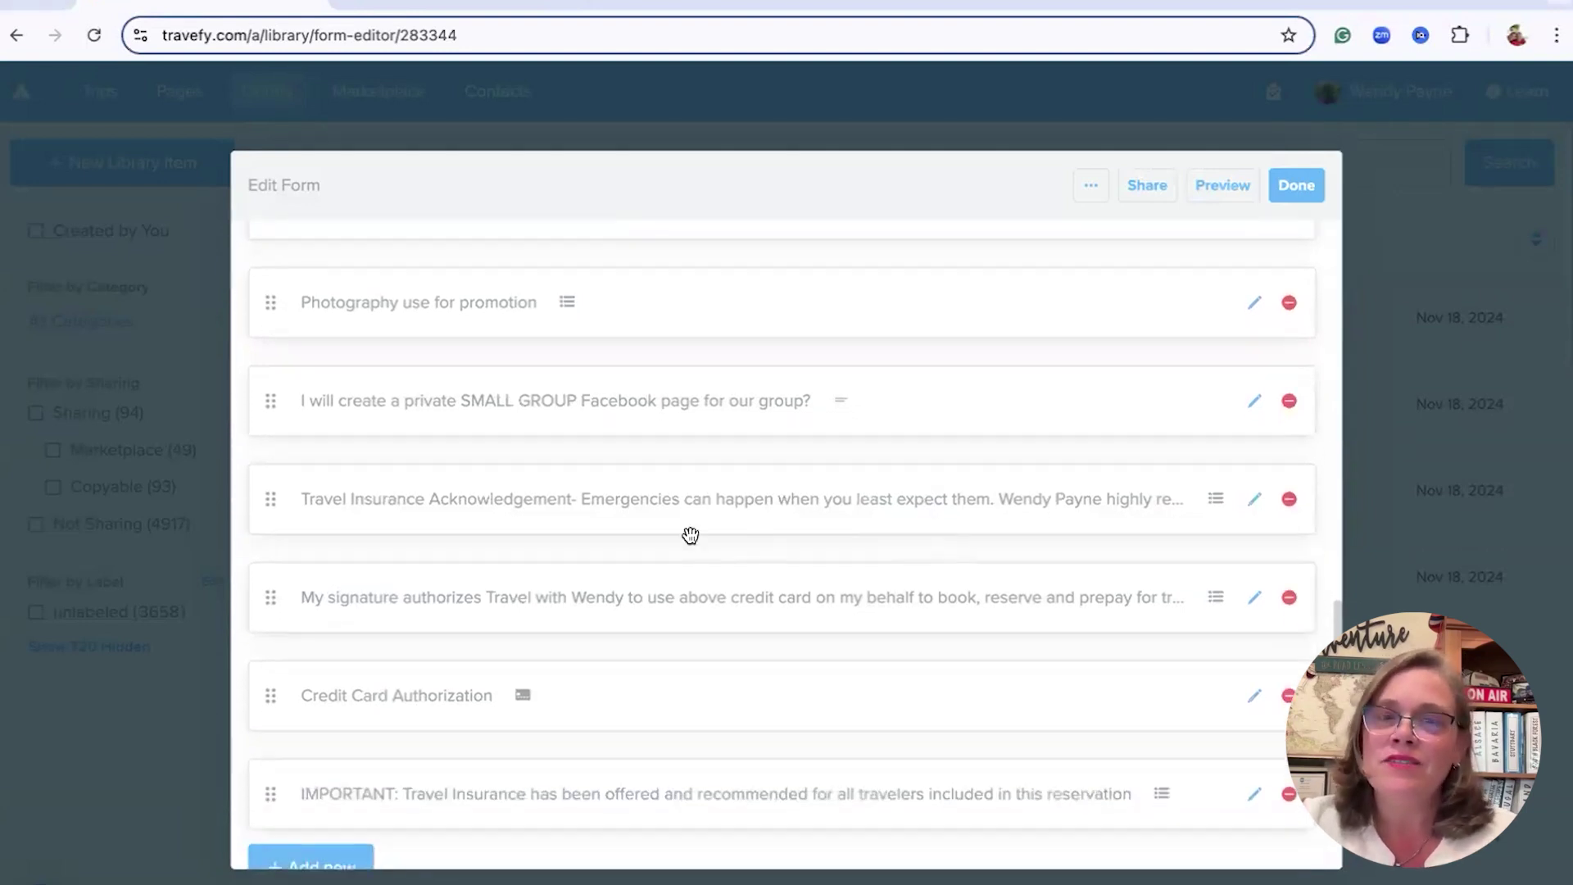
{"action": "scroll", "coordinate": [876, 514], "scroll_direction": "down", "scroll_amount": 5}
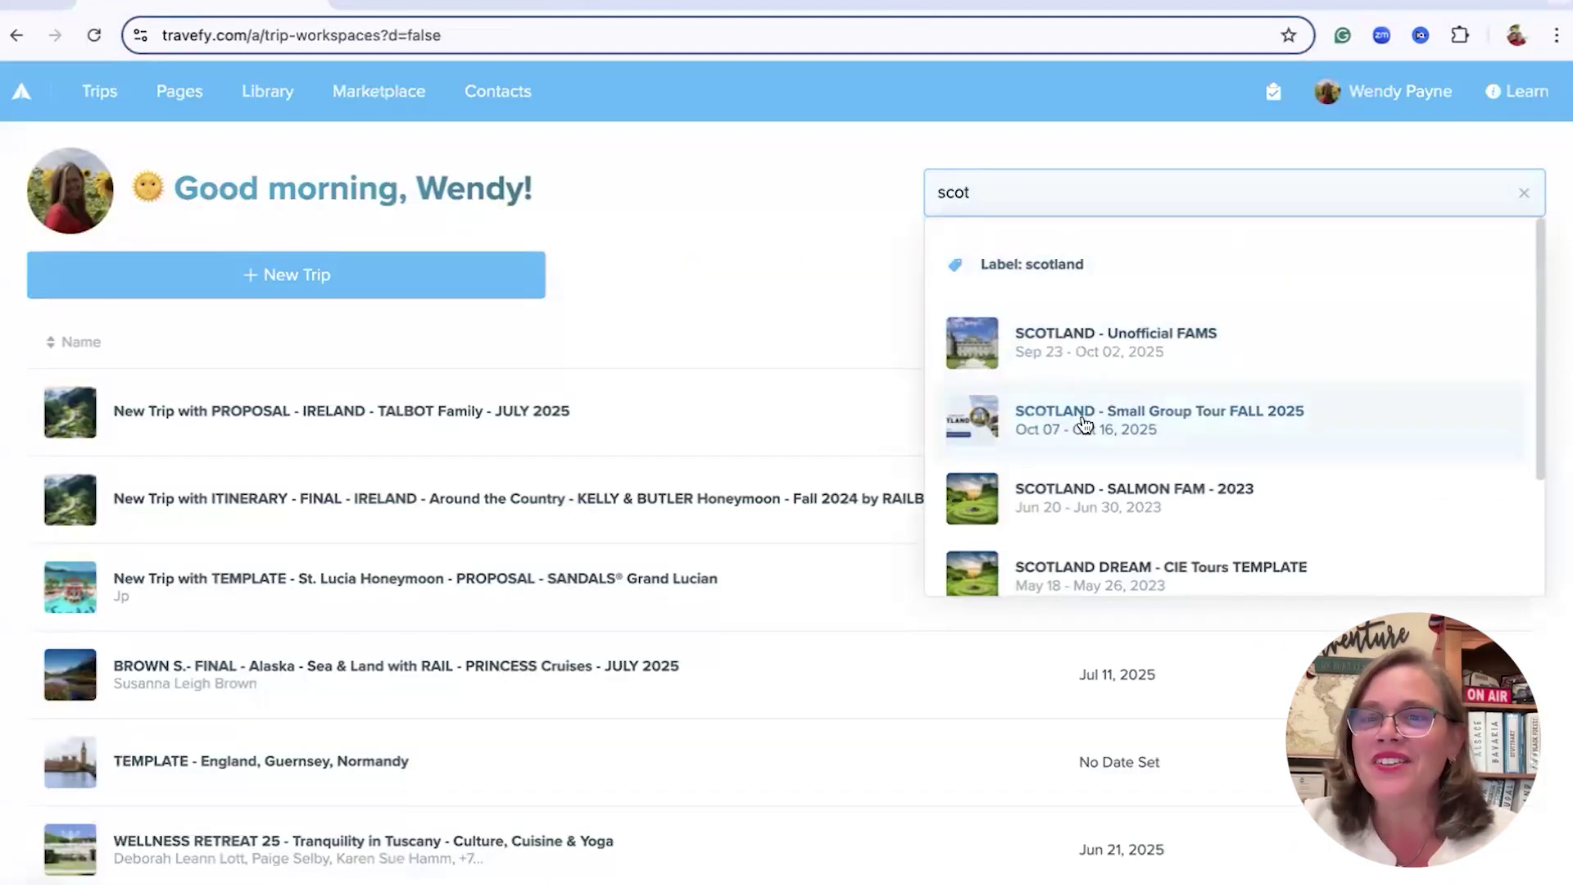
- Open the SCOTLAND - Small Group Tour FALL 2025 trip for editing and preview its itinerary
{"action": "left_click", "coordinate": [1084, 425]}
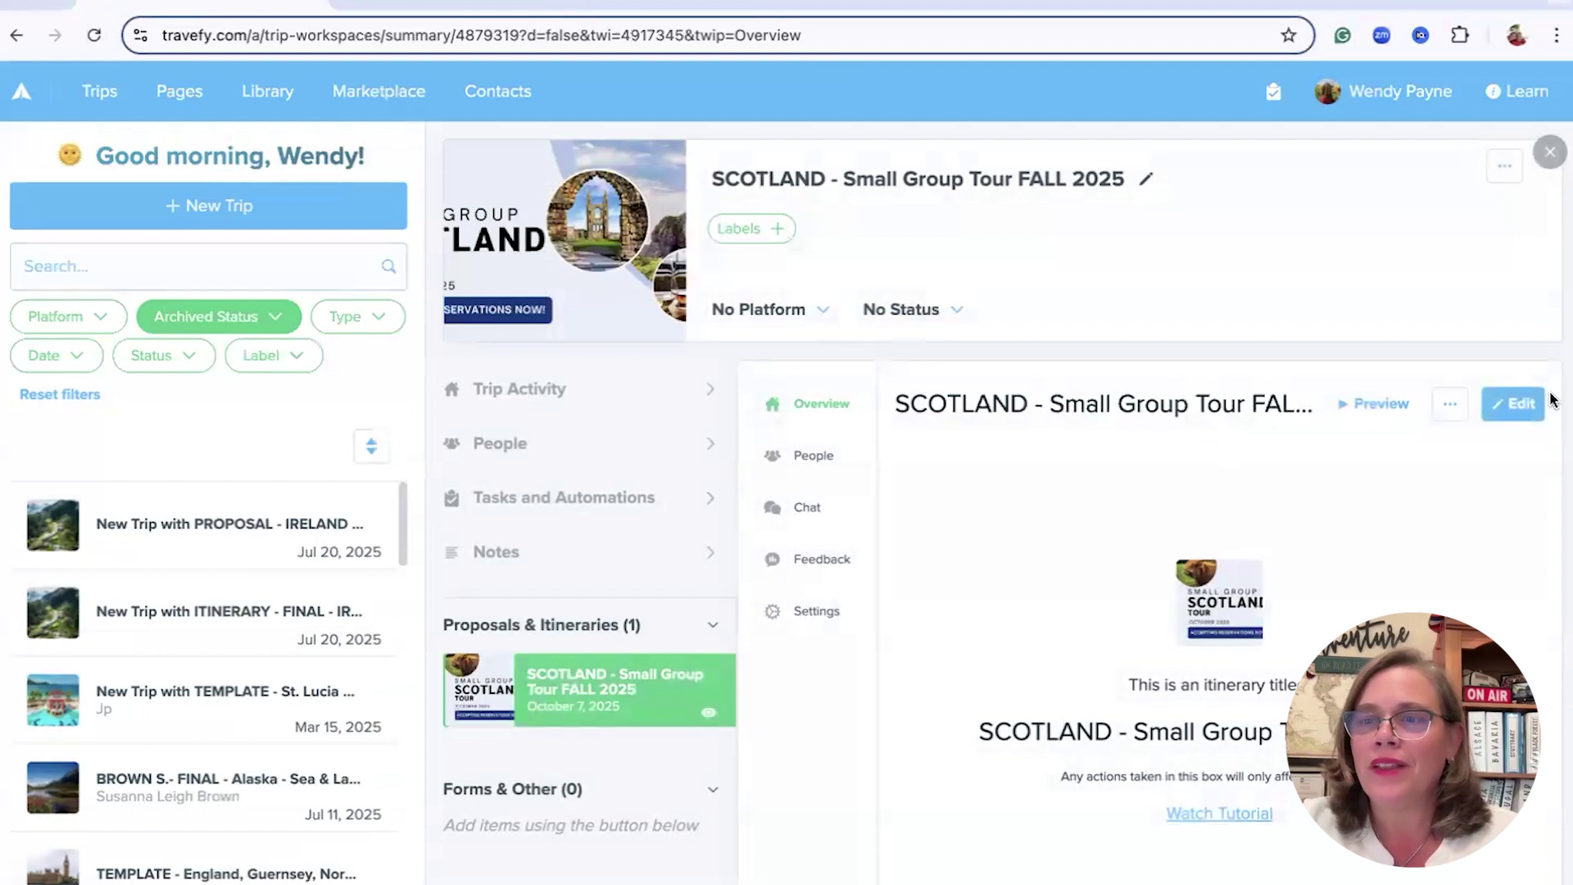
{"action": "left_click", "coordinate": [1512, 408]}
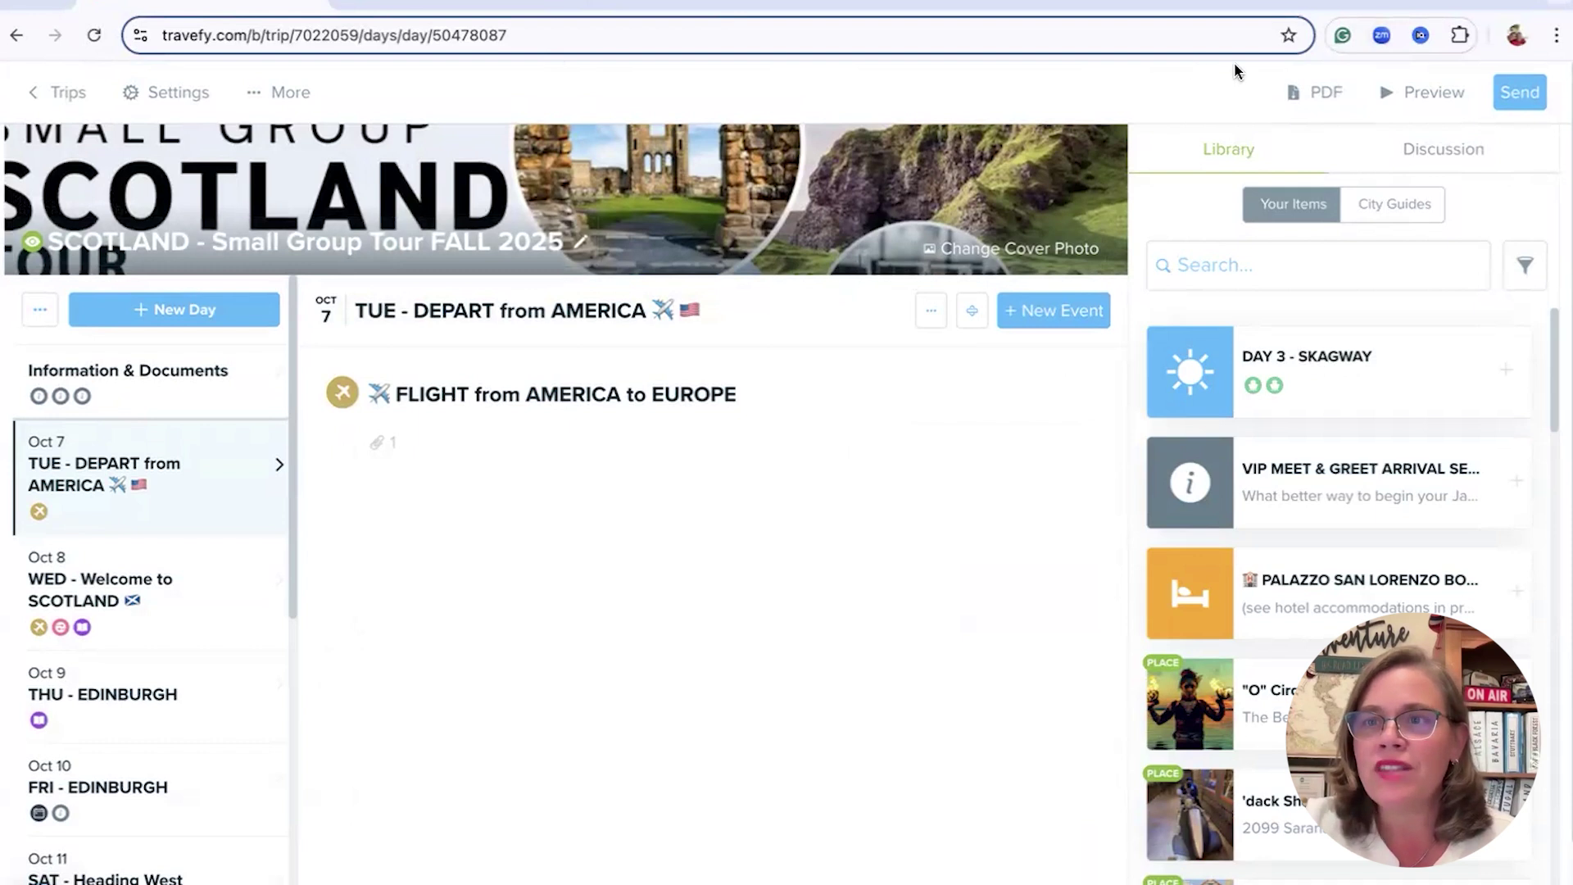
{"action": "left_click", "coordinate": [1417, 97]}
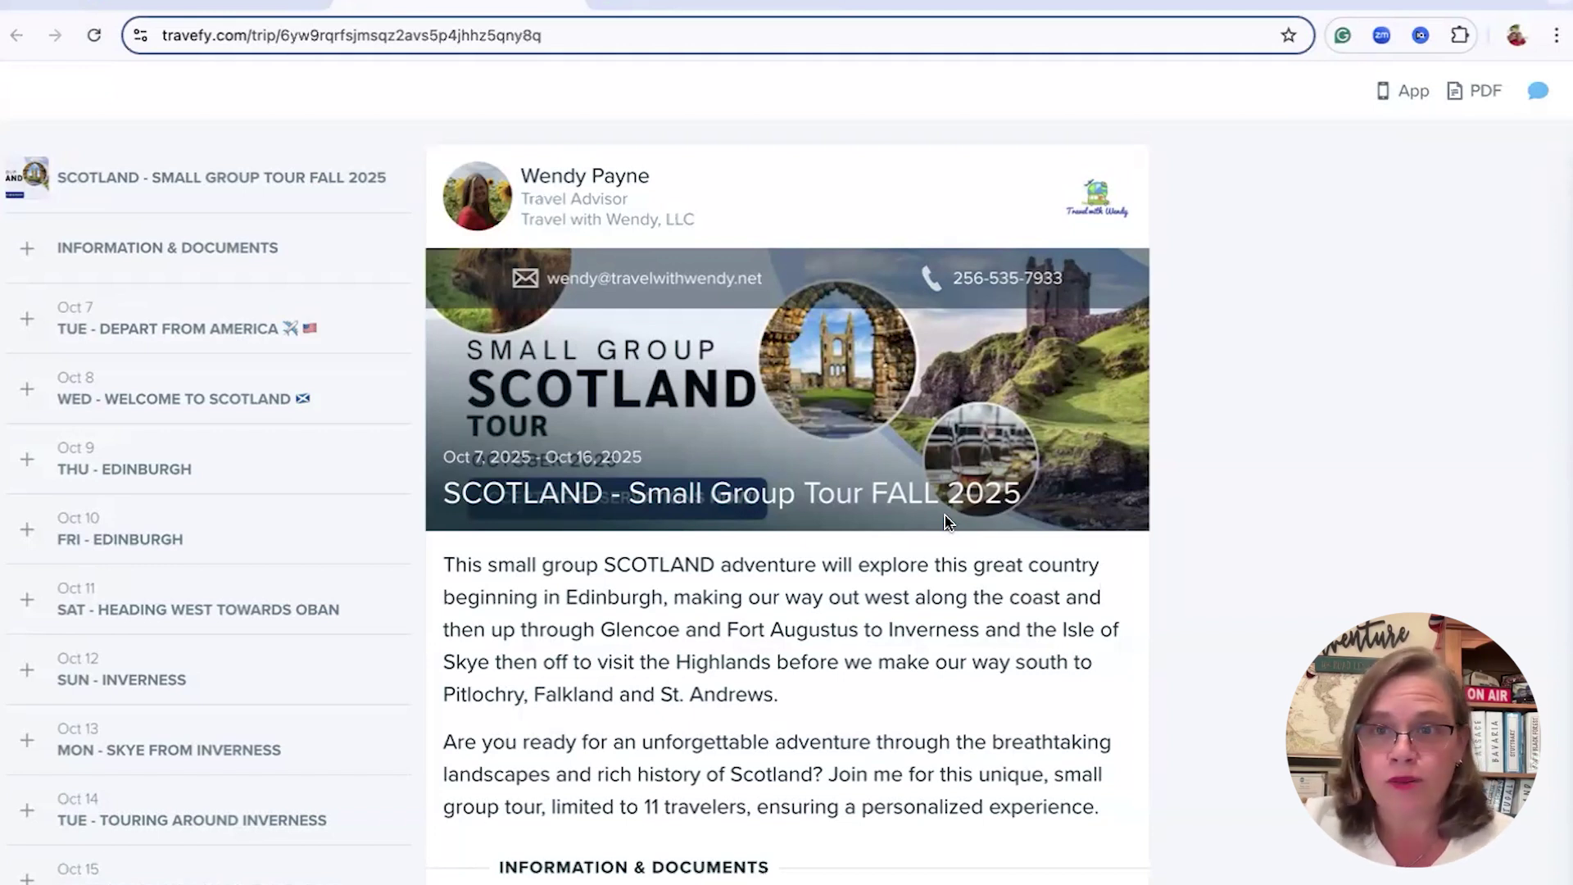
- Read the itinerary preview's introduction and opening Information & Documents section, down to the image below the sign-off
{"action": "scroll", "coordinate": [855, 619], "scroll_direction": "down", "scroll_amount": 2}
{"action": "scroll", "coordinate": [854, 618], "scroll_direction": "down", "scroll_amount": 4}
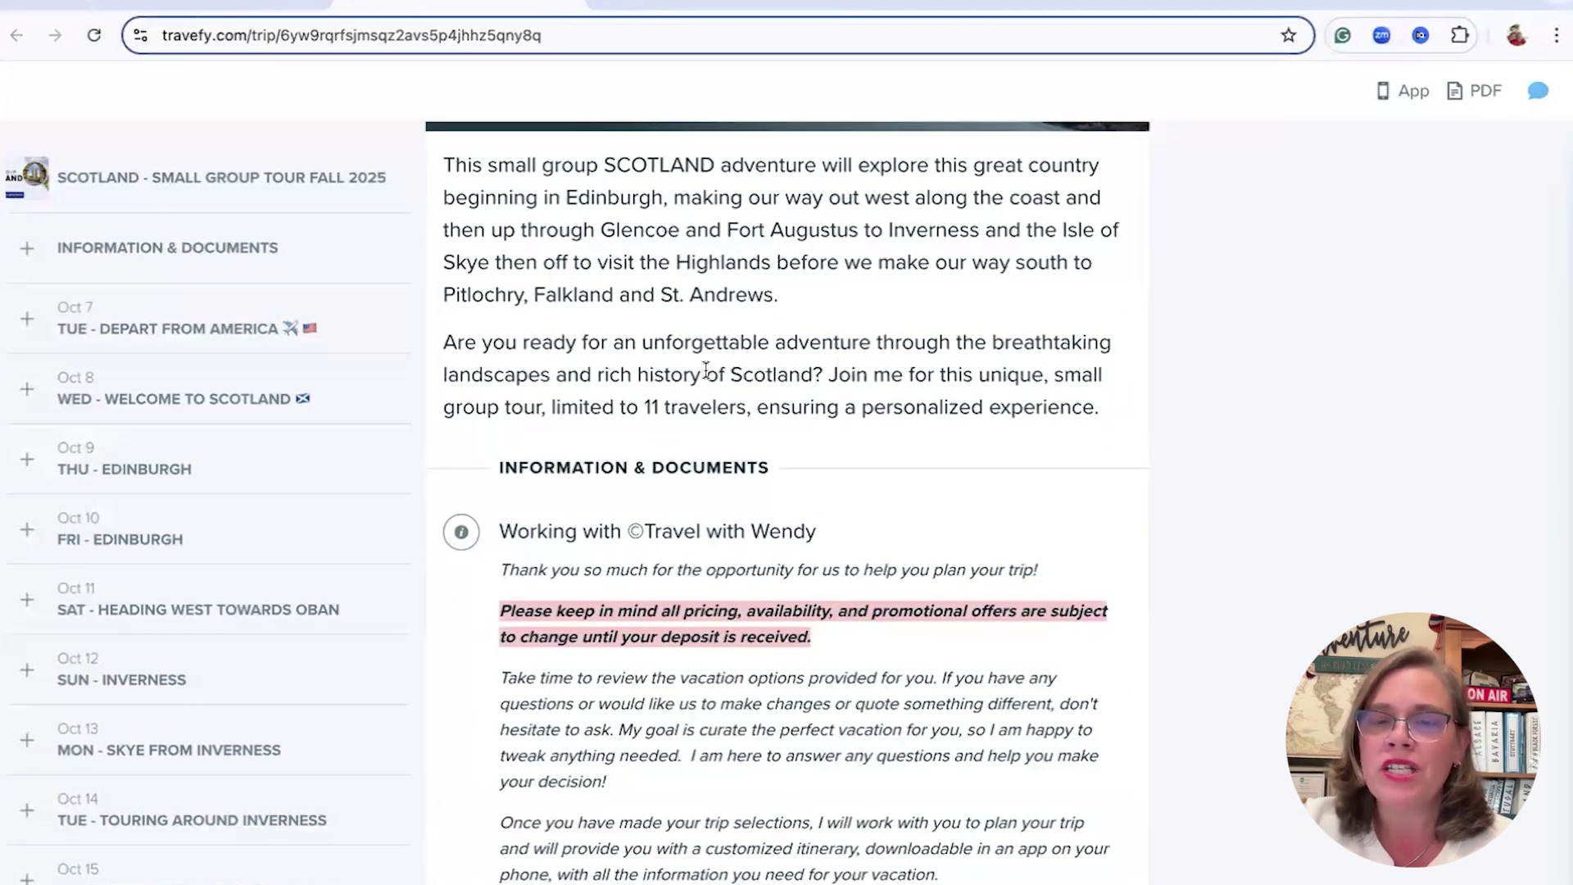
{"action": "scroll", "coordinate": [786, 415], "scroll_direction": "down", "scroll_amount": 3}
{"action": "scroll", "coordinate": [774, 506], "scroll_direction": "down", "scroll_amount": 12}
{"action": "scroll", "coordinate": [775, 513], "scroll_direction": "down", "scroll_amount": 4}
{"action": "scroll", "coordinate": [774, 506], "scroll_direction": "down", "scroll_amount": 4}
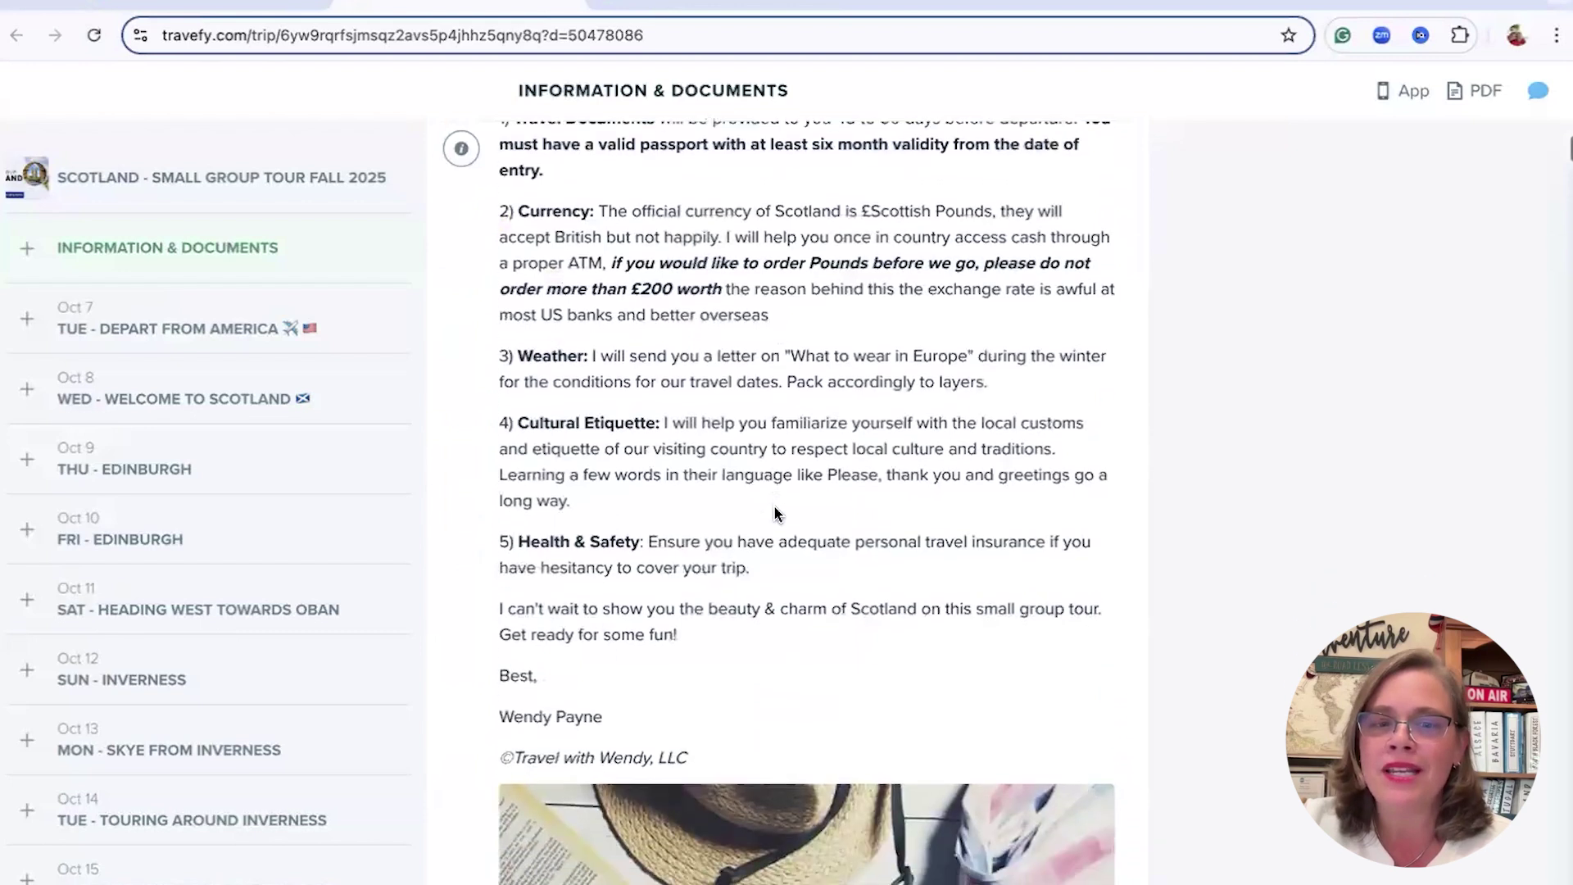
{"action": "scroll", "coordinate": [774, 513], "scroll_direction": "down", "scroll_amount": 6}
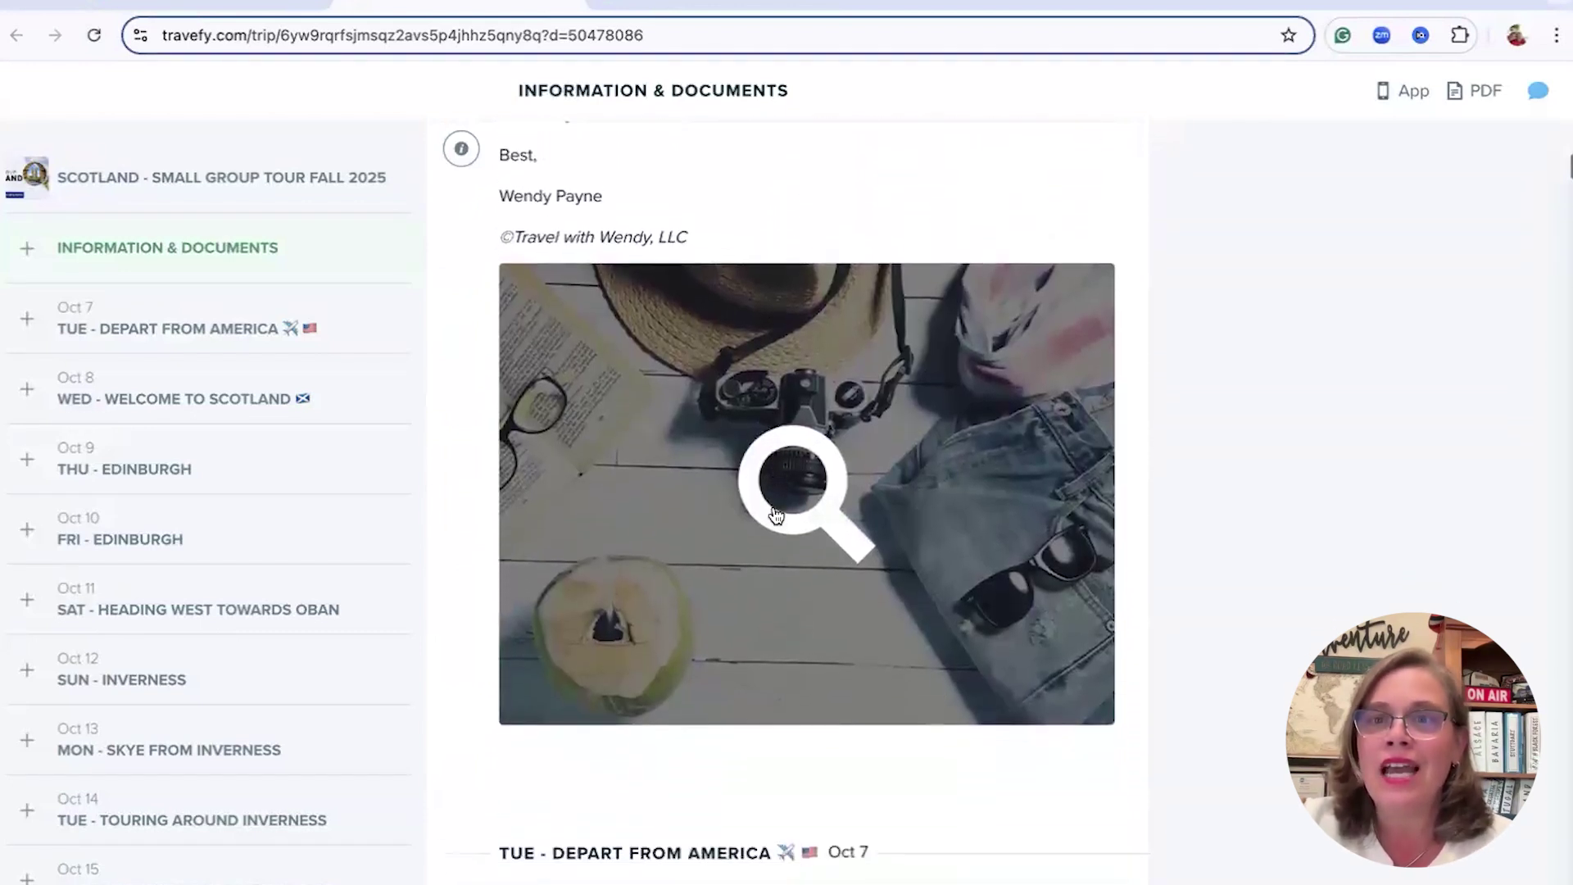
- Review the Oct 7 departure and Oct 8 Welcome to Scotland days in the preview, including the Edinburgh history and photos
{"action": "scroll", "coordinate": [775, 513], "scroll_direction": "down", "scroll_amount": 6}
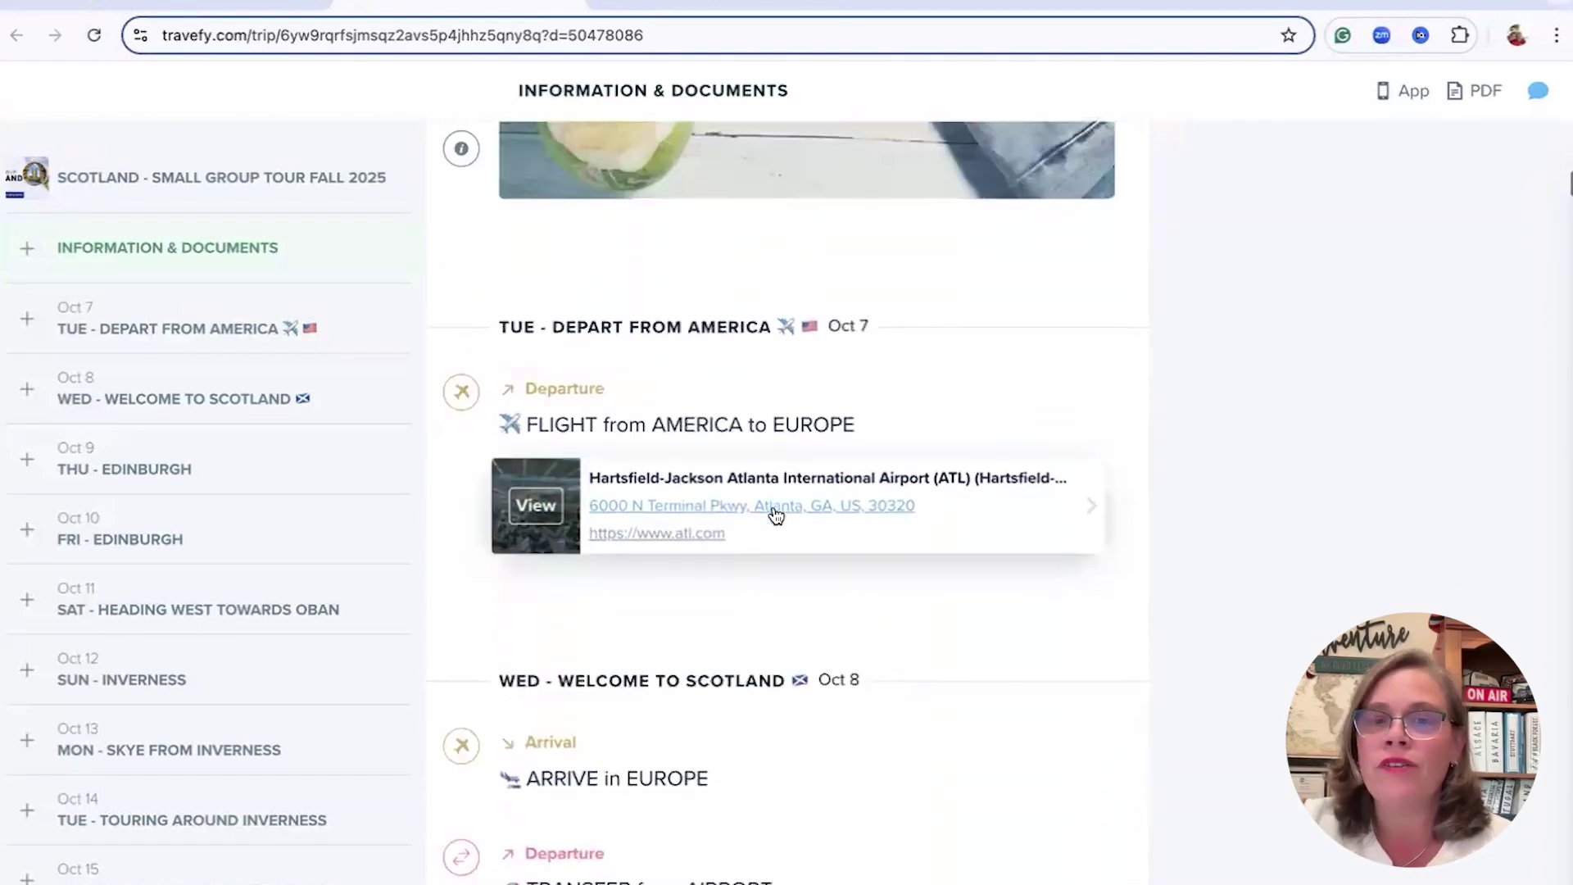
{"action": "scroll", "coordinate": [775, 514], "scroll_direction": "down", "scroll_amount": 2}
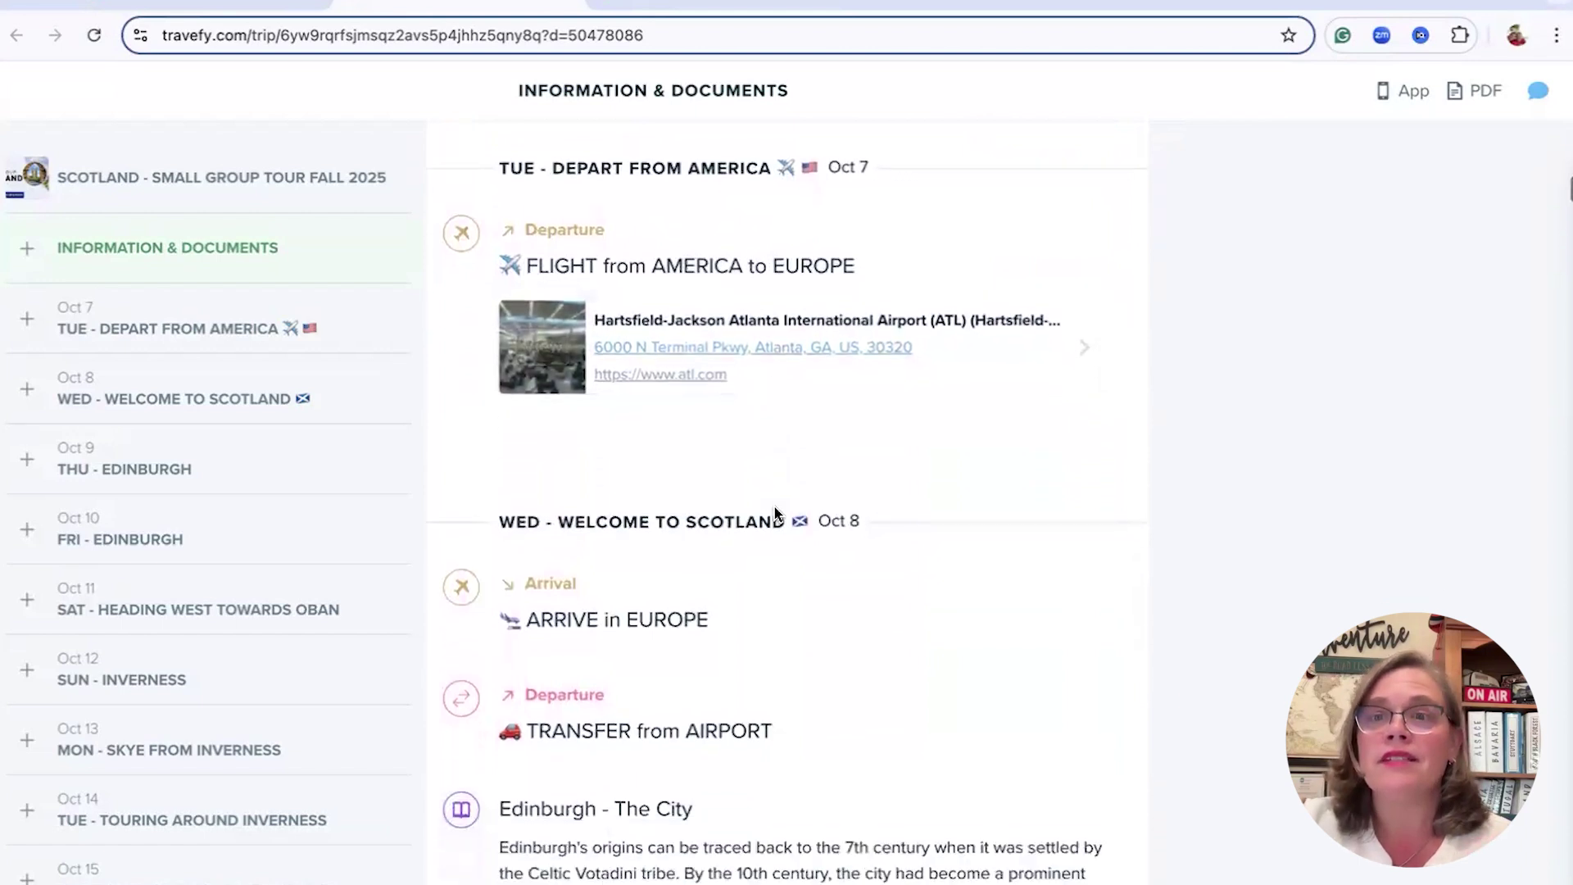
{"action": "scroll", "coordinate": [775, 514], "scroll_direction": "down", "scroll_amount": 5}
{"action": "scroll", "coordinate": [774, 506], "scroll_direction": "down", "scroll_amount": 5}
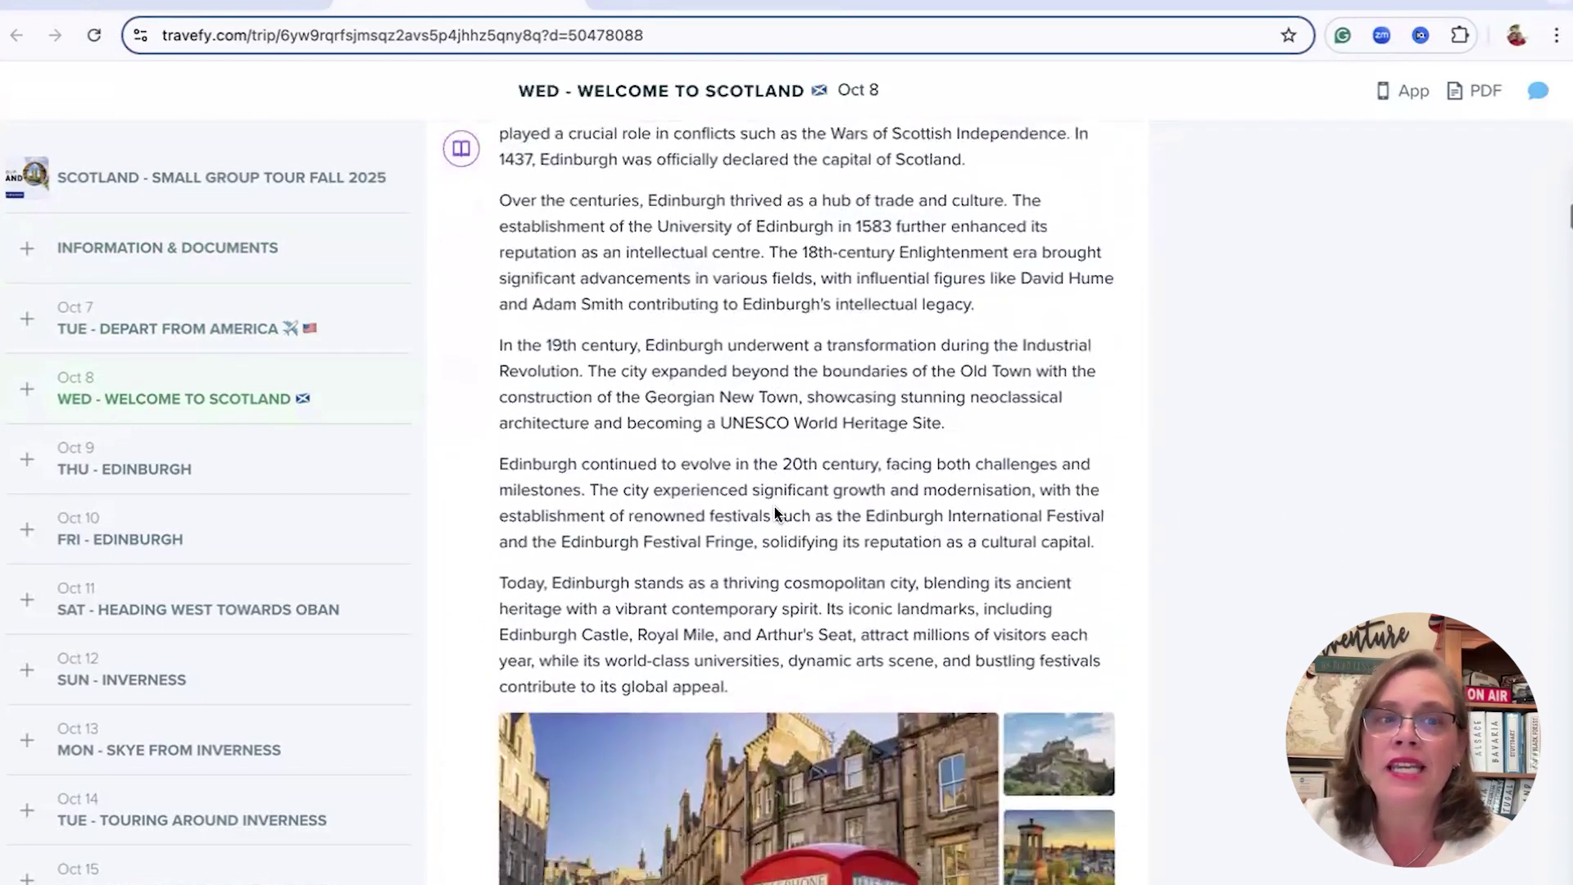
{"action": "scroll", "coordinate": [774, 506], "scroll_direction": "down", "scroll_amount": 9}
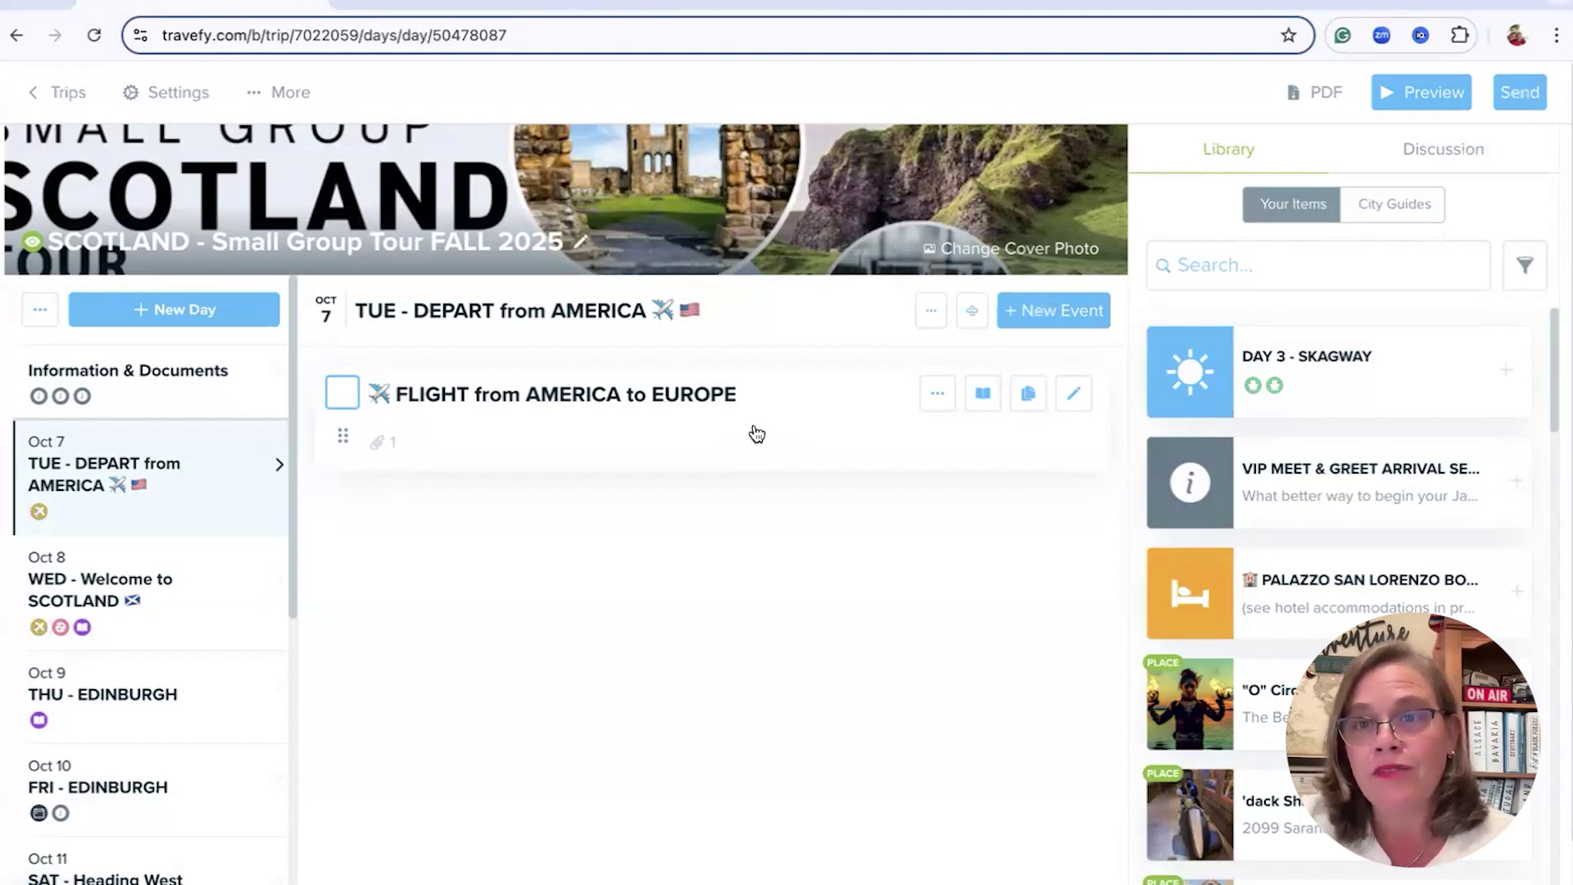
- In the itinerary editor, open the Oct 10 FRI - EDINBURGH day and look through the remaining days of the trip
{"action": "left_click", "coordinate": [97, 787]}
{"action": "scroll", "coordinate": [42, 606], "scroll_direction": "down", "scroll_amount": 3}
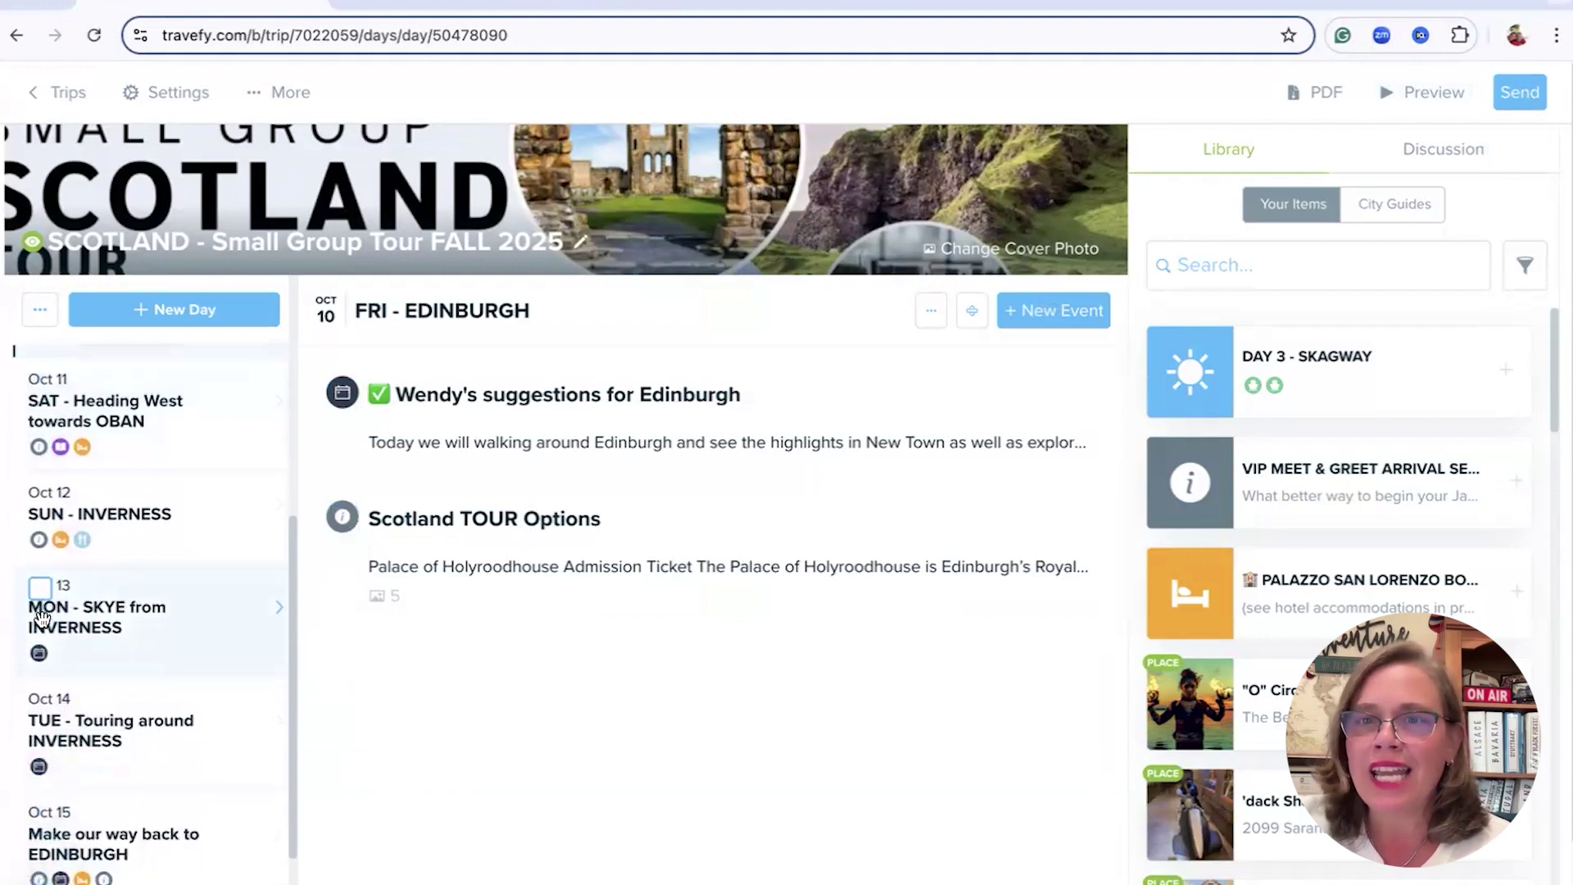
{"action": "scroll", "coordinate": [41, 615], "scroll_direction": "down", "scroll_amount": 3}
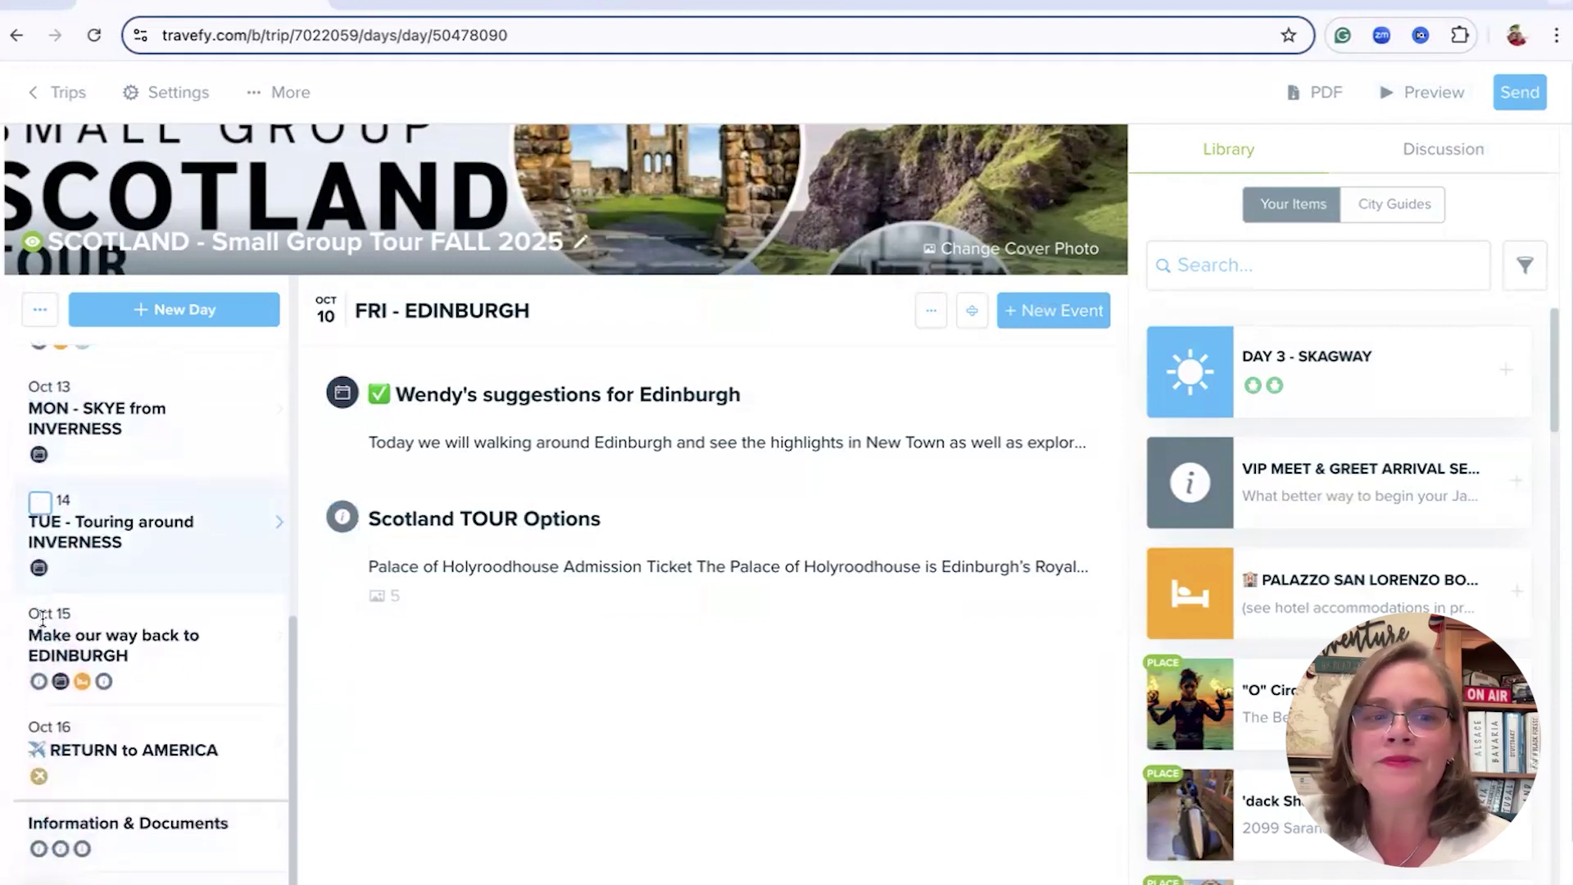
- Open the Information & Documents section that follows the Oct 16 return day and view its information items
{"action": "left_click", "coordinate": [115, 841]}
{"action": "scroll", "coordinate": [473, 647], "scroll_direction": "down", "scroll_amount": 2}
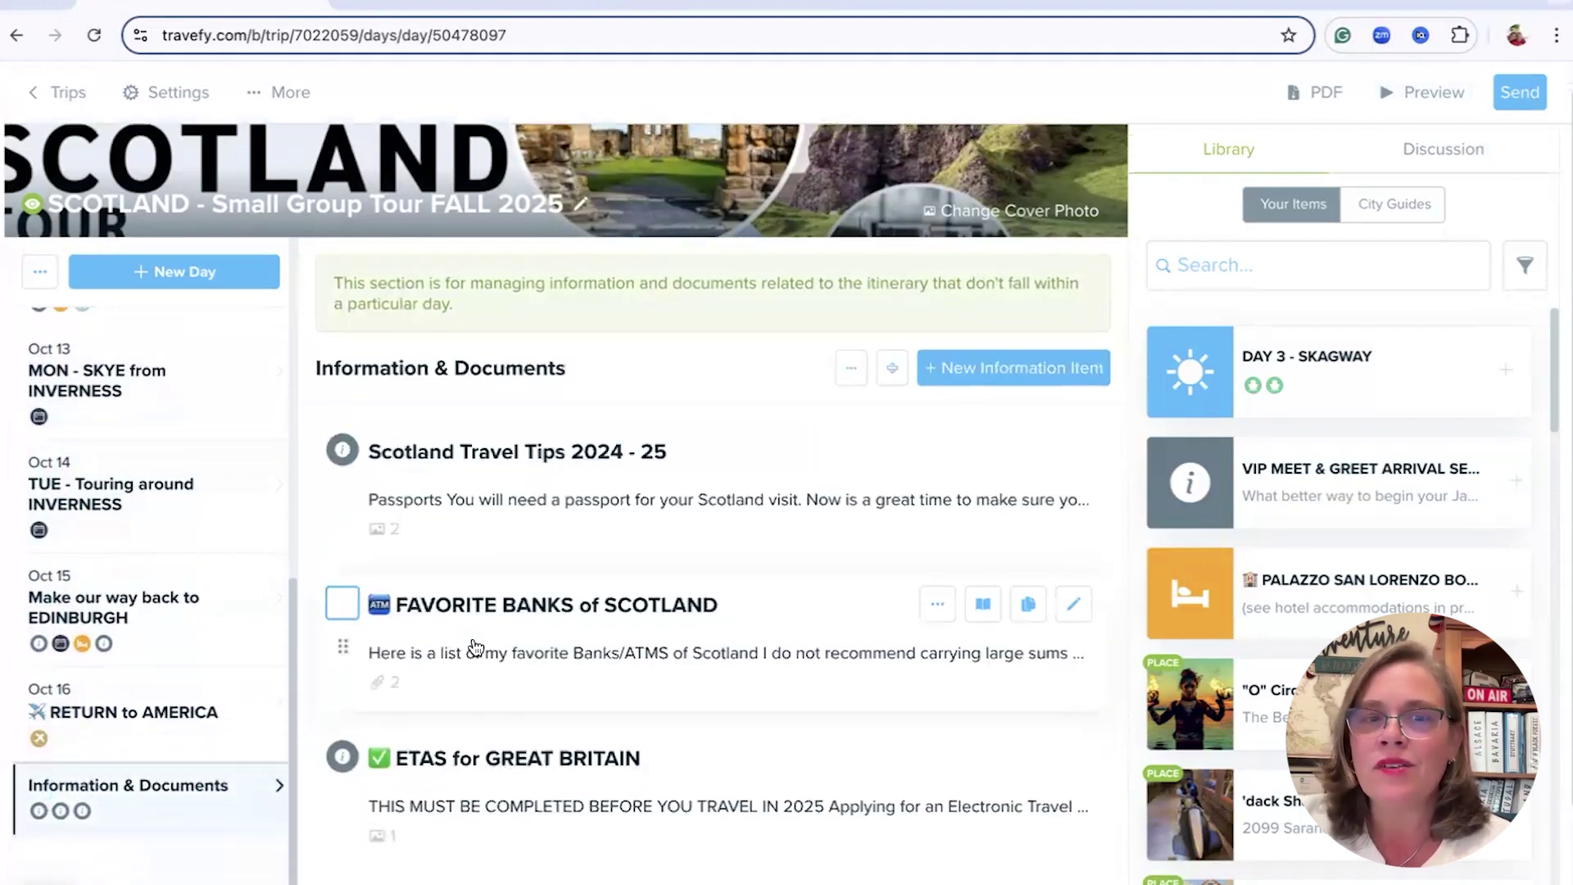
{"action": "scroll", "coordinate": [475, 647], "scroll_direction": "down", "scroll_amount": 1}
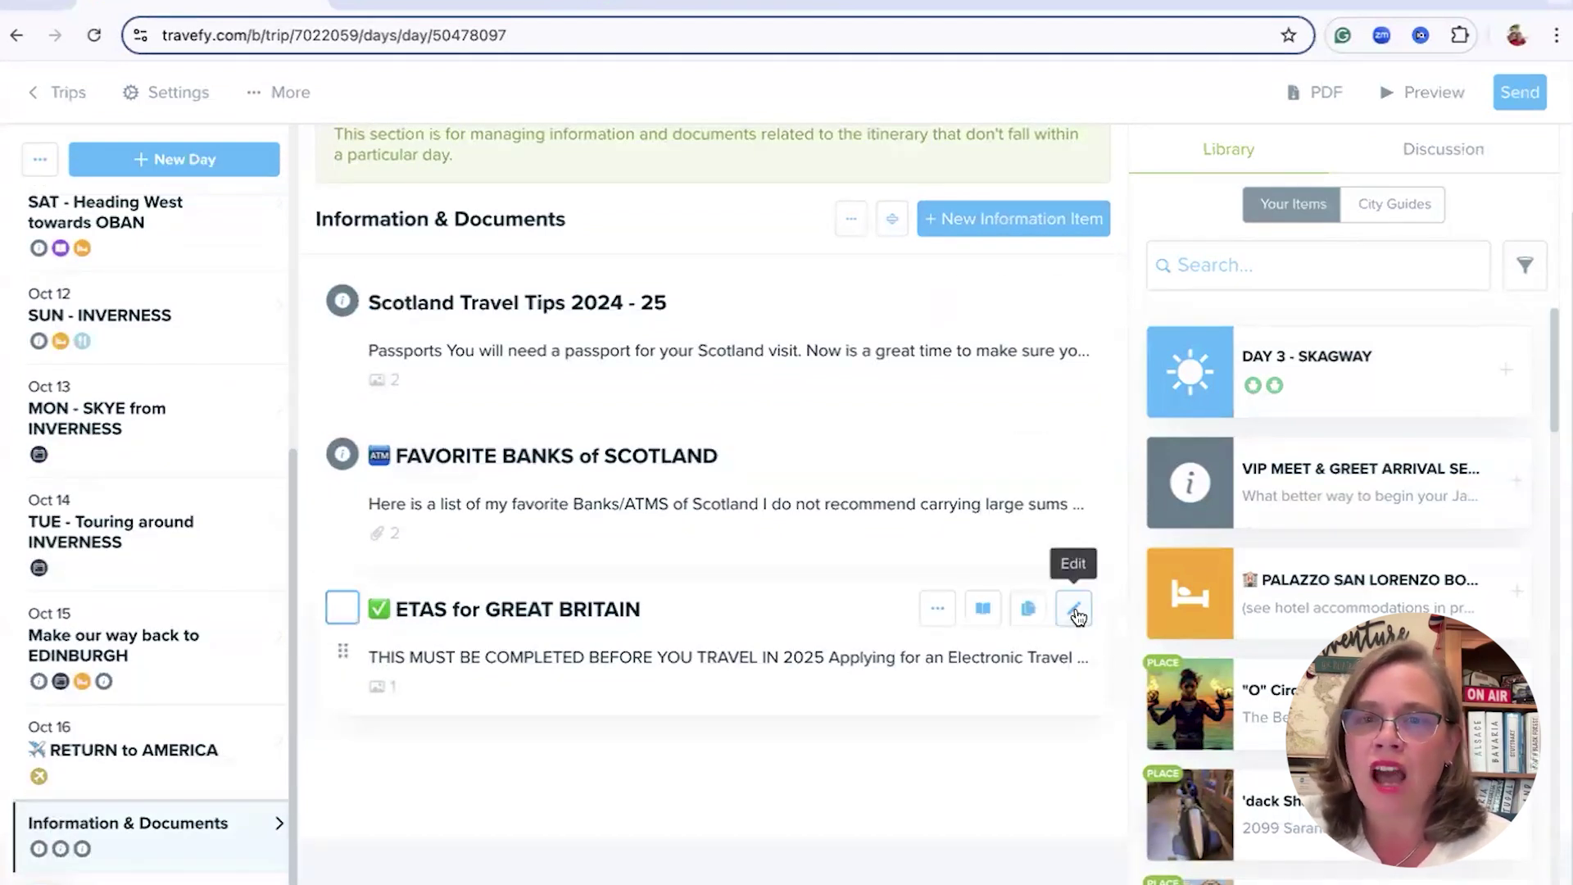
- Expand all the Information & Documents items and read the ETAS for GREAT BRITAIN item down to its app store links
{"action": "left_click", "coordinate": [892, 219]}
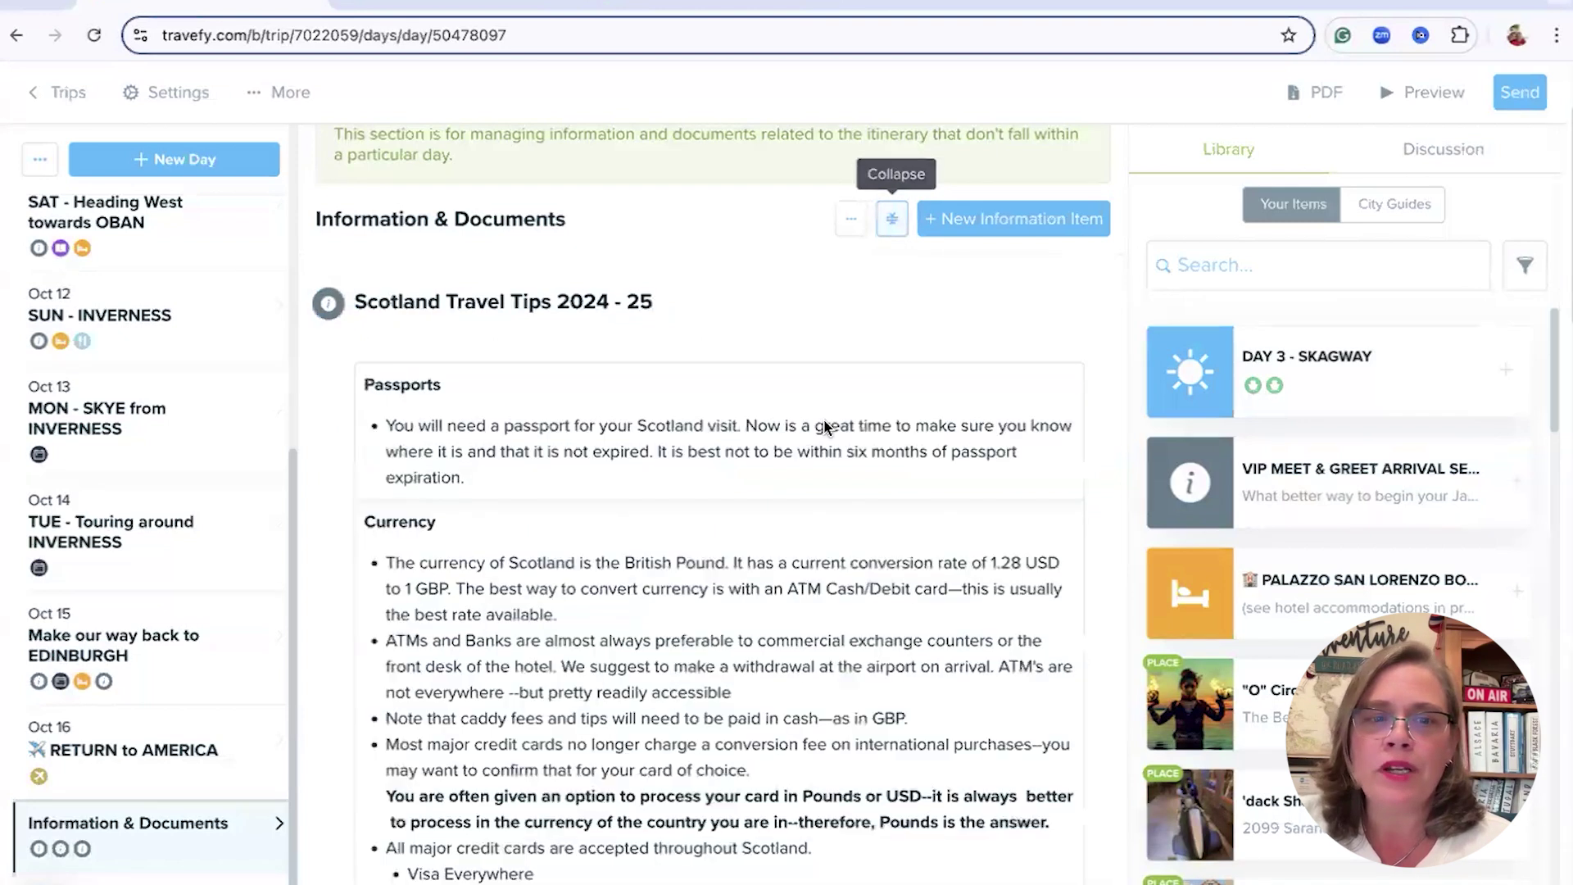
{"action": "scroll", "coordinate": [803, 519], "scroll_direction": "down", "scroll_amount": 20}
{"action": "scroll", "coordinate": [805, 520], "scroll_direction": "down", "scroll_amount": 6}
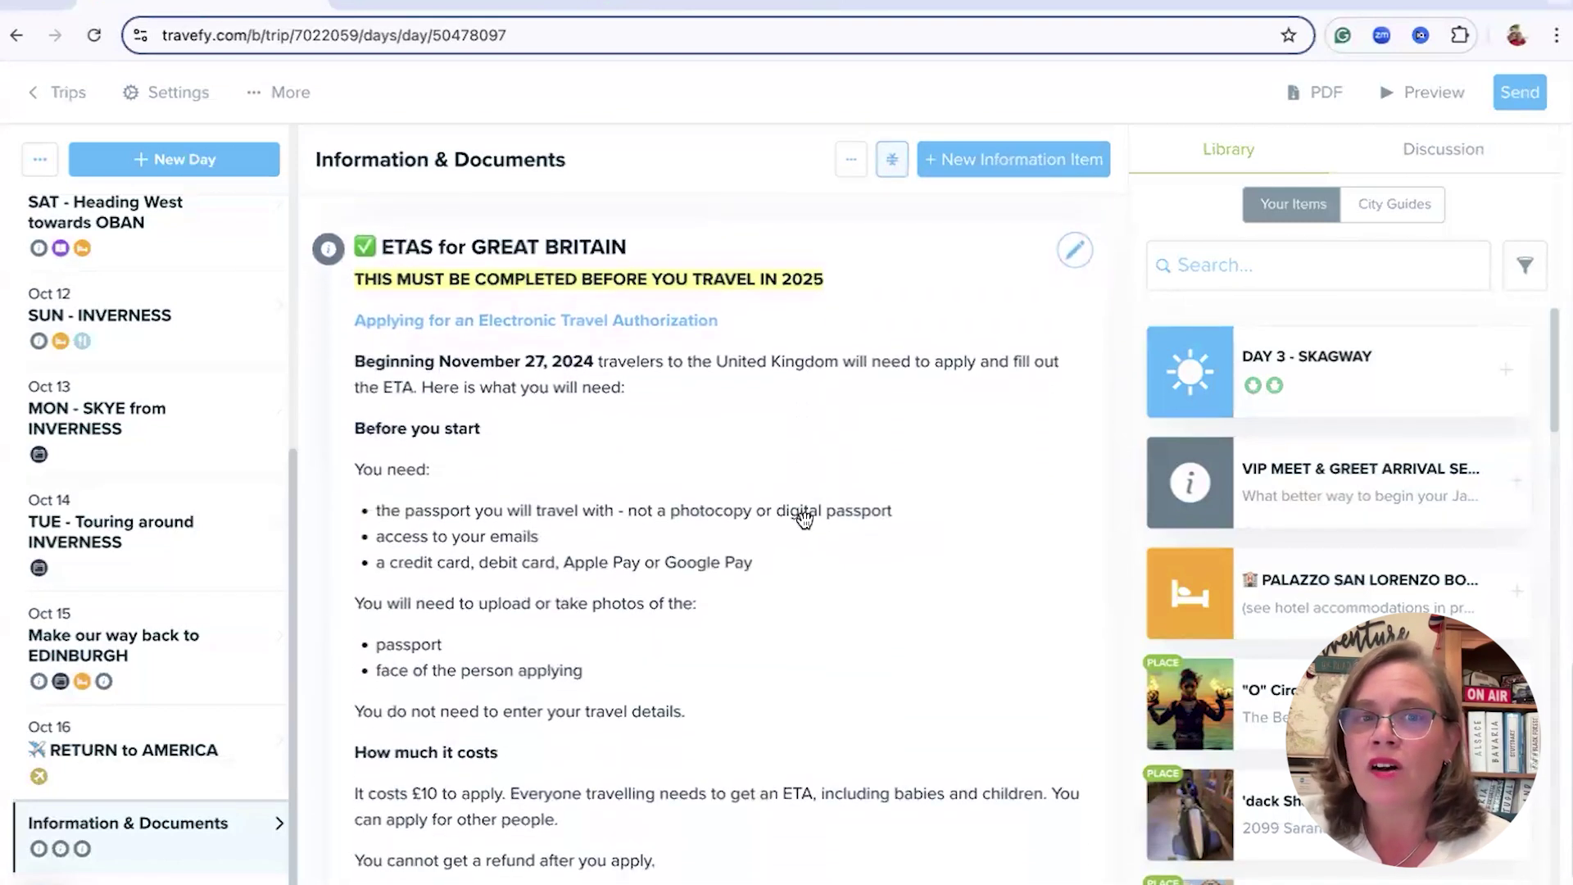
{"action": "scroll", "coordinate": [805, 519], "scroll_direction": "down", "scroll_amount": 1}
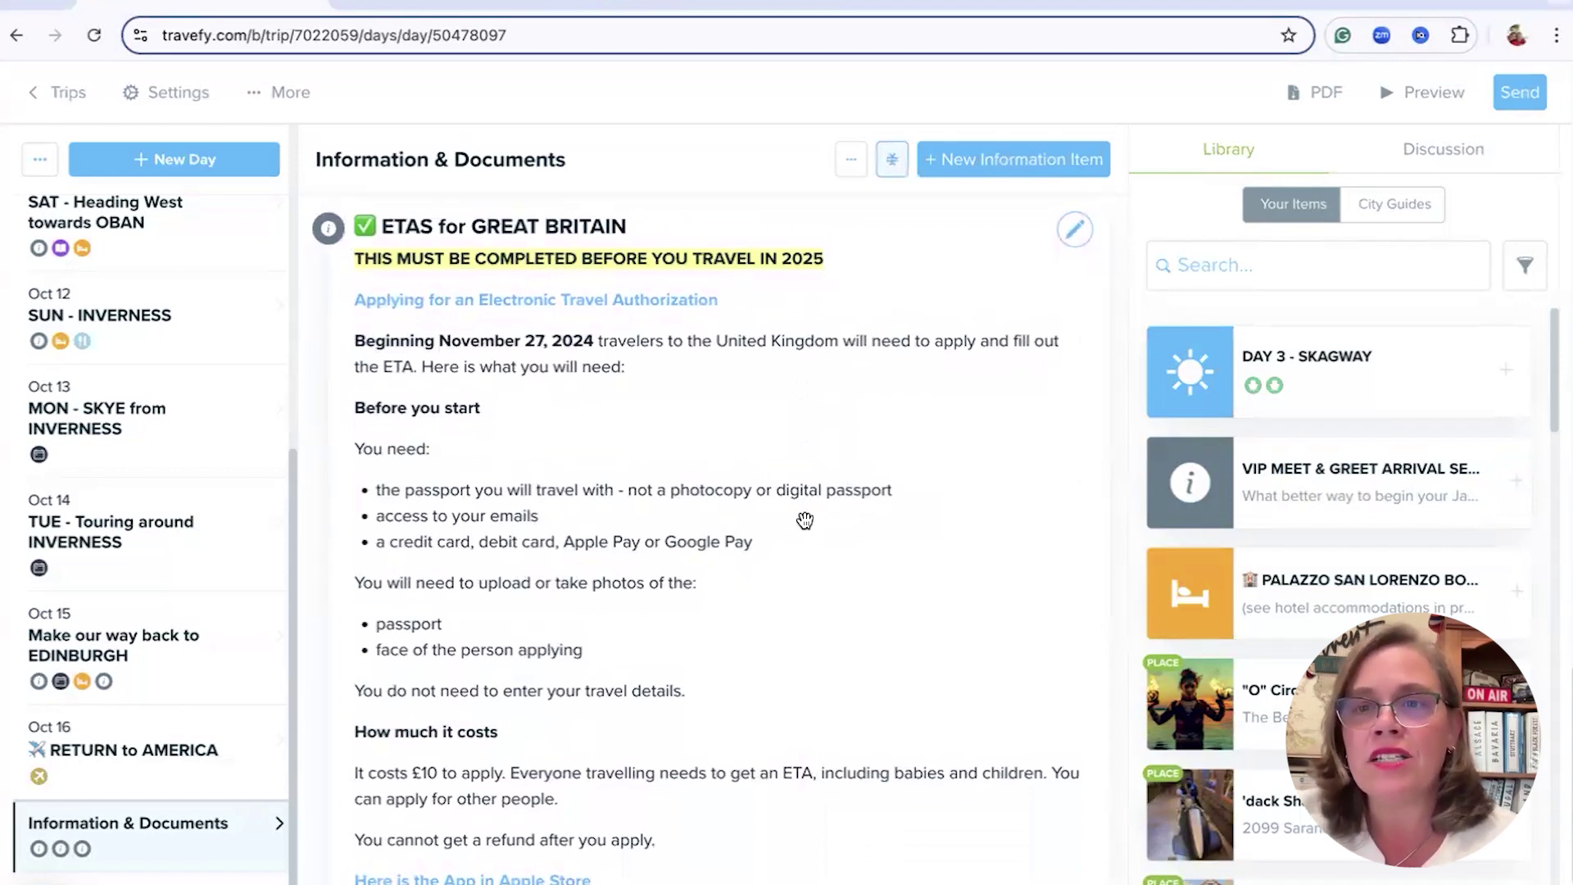
{"action": "scroll", "coordinate": [805, 520], "scroll_direction": "down", "scroll_amount": 6}
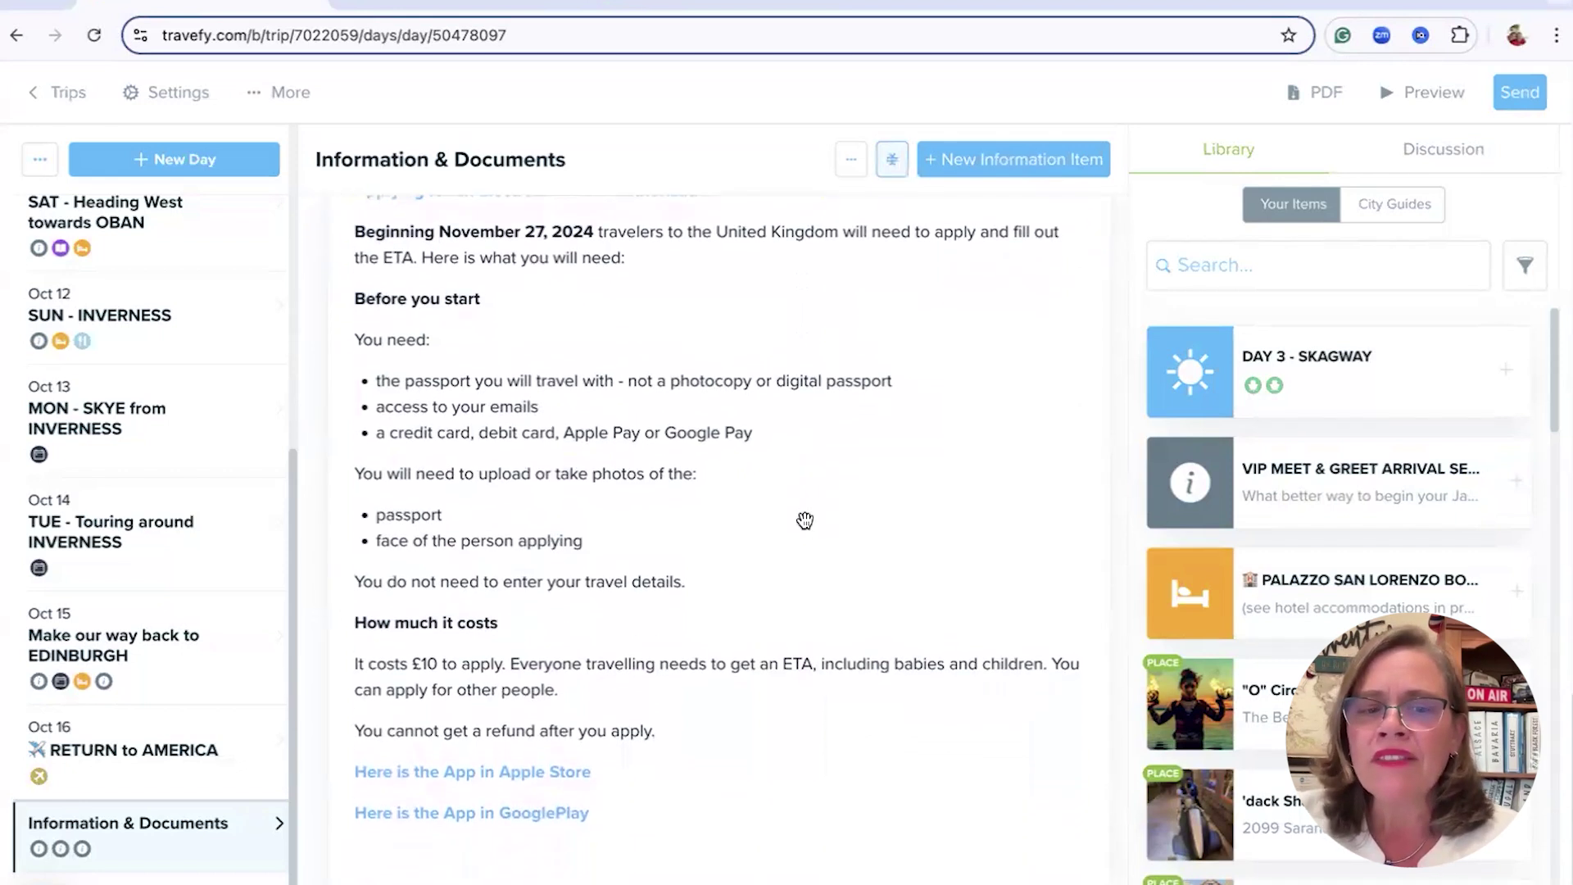